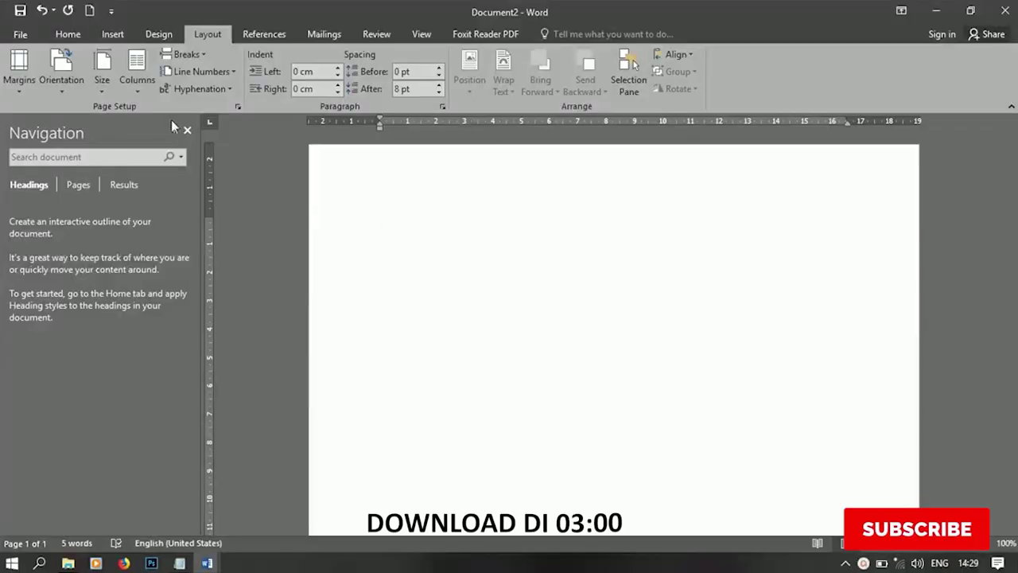
# - Set the page to A4 paper with narrow margins in landscape orientation
pyautogui.click(89, 77)
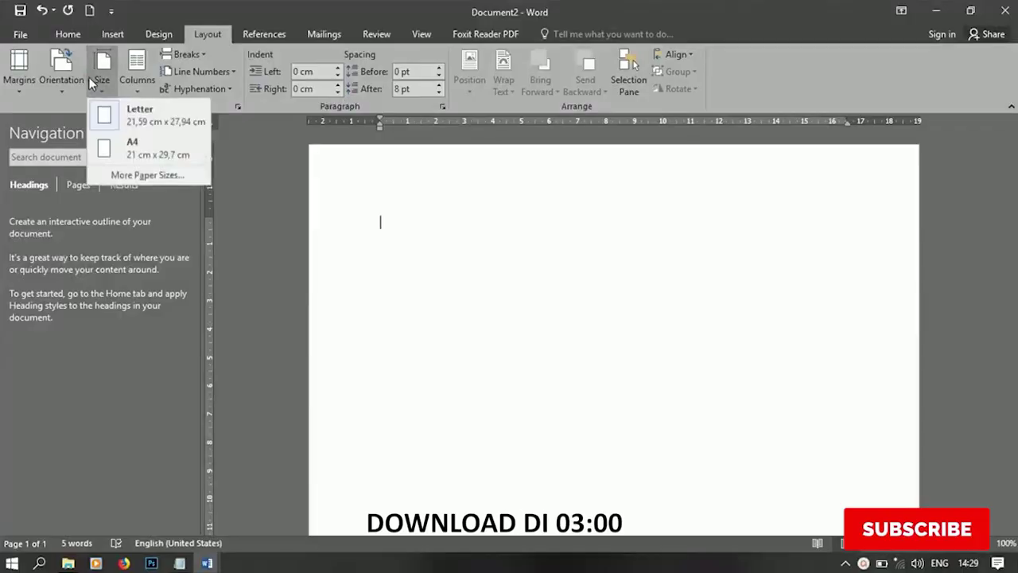
pyautogui.click(135, 148)
pyautogui.click(20, 70)
pyautogui.click(79, 213)
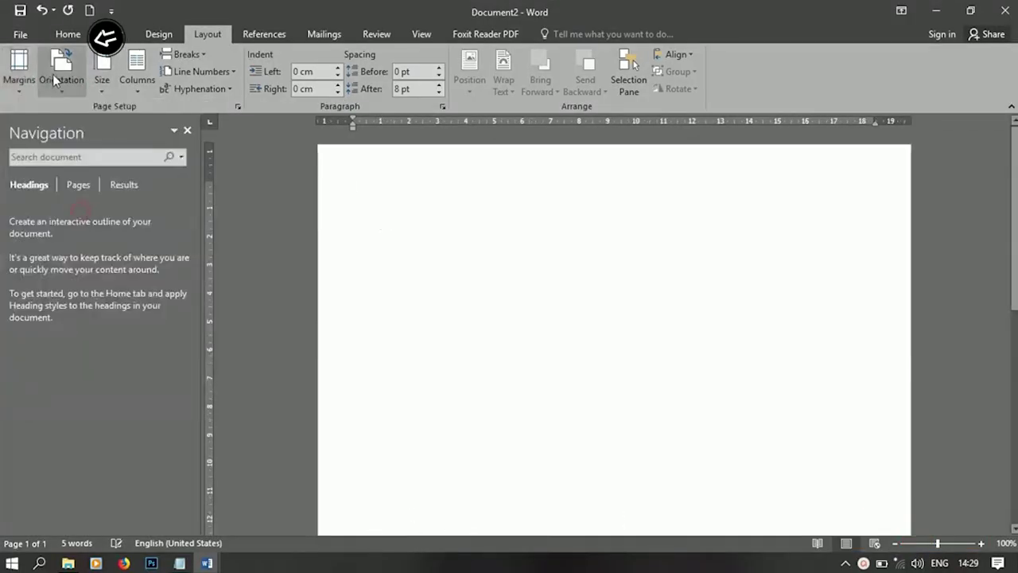
pyautogui.click(56, 72)
pyautogui.click(72, 146)
# - Draw a 5,5 × 8,5 cm rectangle and place a copy of it to the right
pyautogui.click(113, 35)
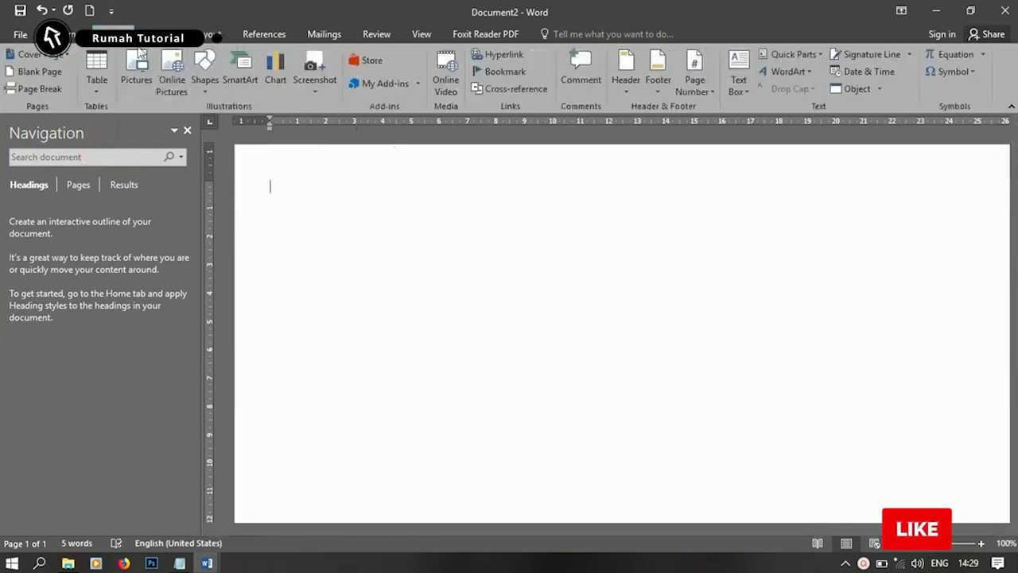
pyautogui.click(204, 70)
pyautogui.click(204, 207)
pyautogui.moveTo(296, 192)
pyautogui.mouseDown()
pyautogui.moveTo(496, 318)
pyautogui.moveTo(532, 310)
pyautogui.mouseUp()
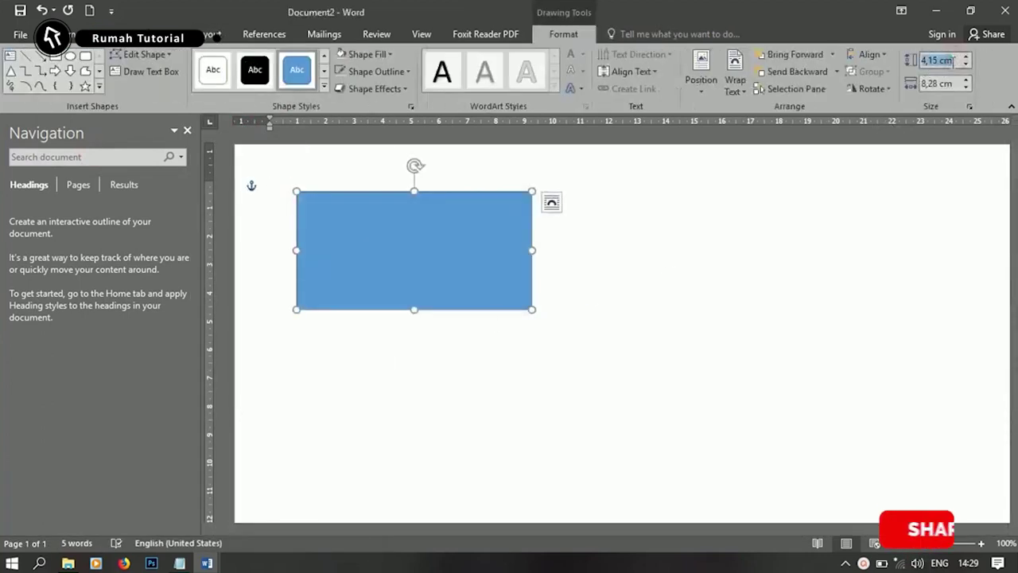
pyautogui.write('5,5')
pyautogui.press('Return')
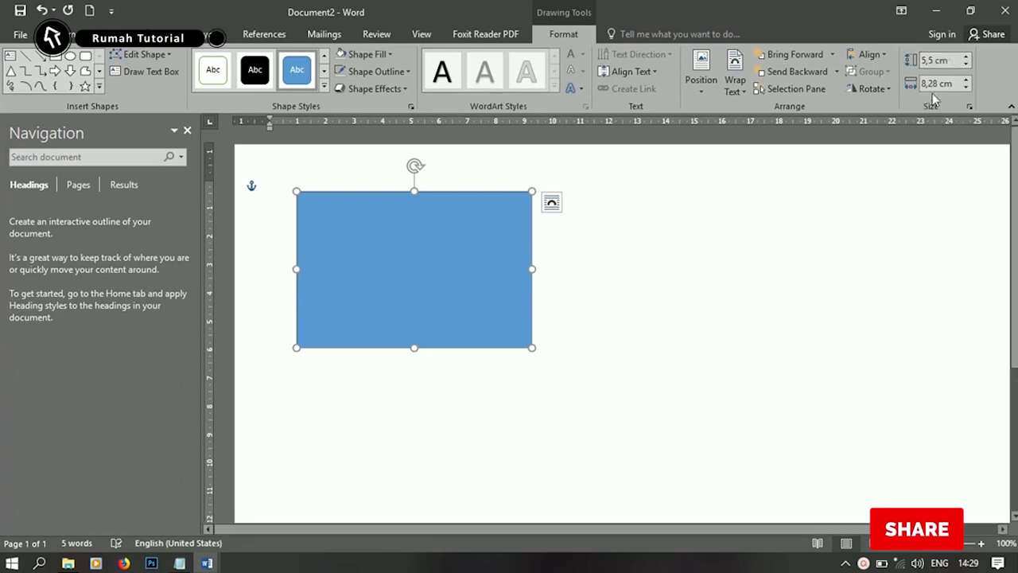
pyautogui.click(955, 83)
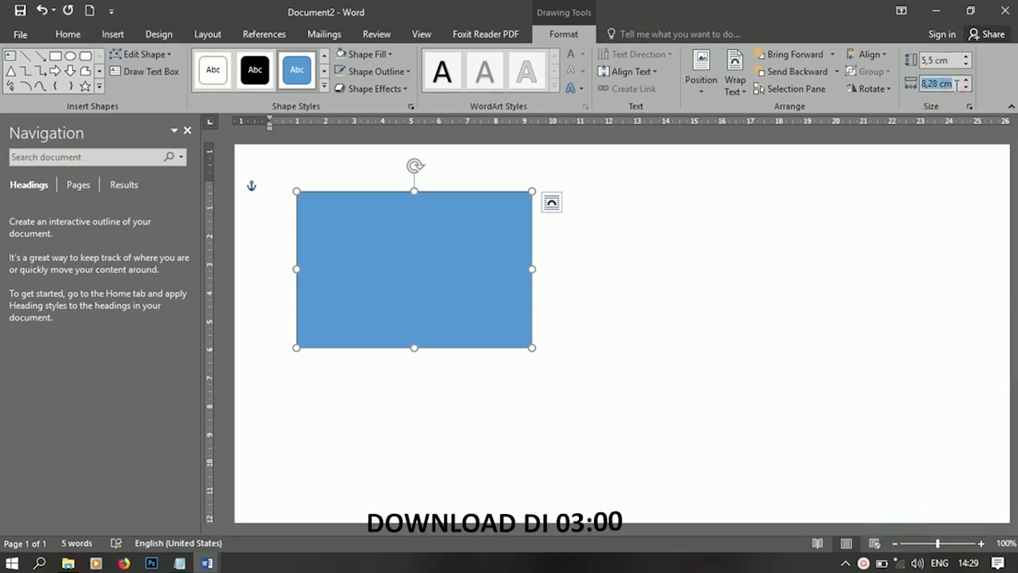
pyautogui.write('8,5')
pyautogui.press('Return')
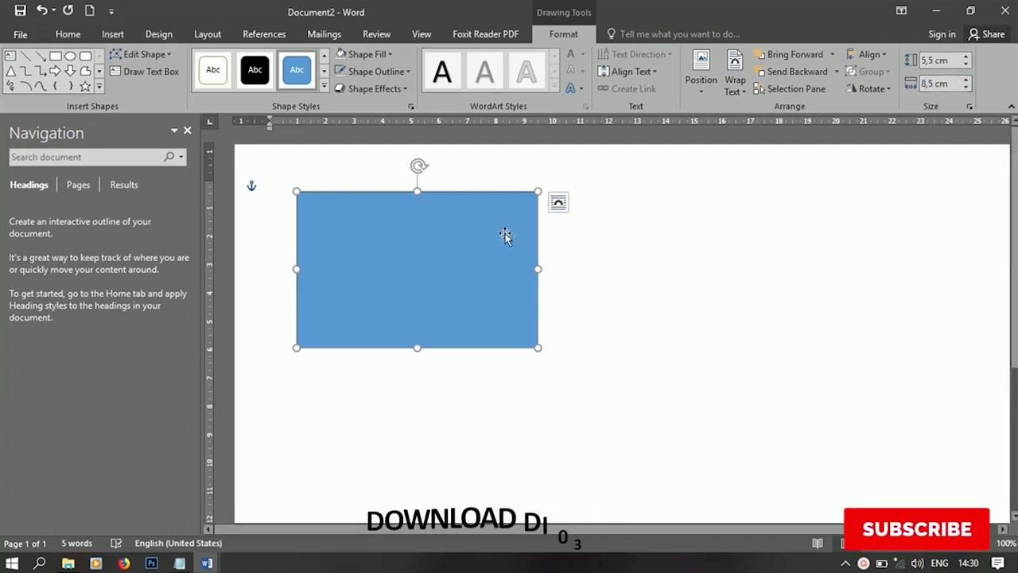
pyautogui.moveTo(448, 236); pyautogui.dragTo(756, 243)
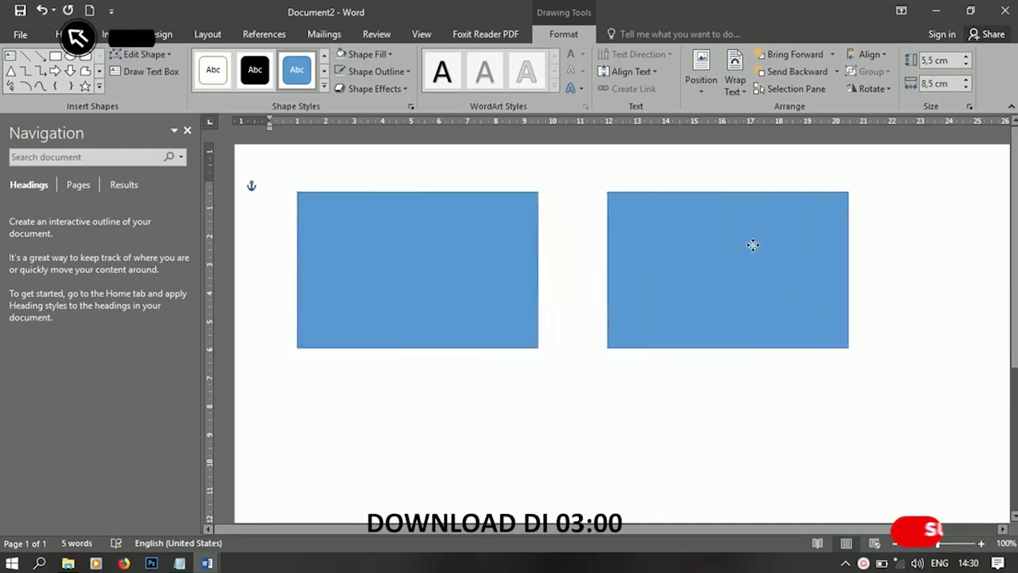
# - Fill the left rectangle with the 'frame belakang' picture from local files
pyautogui.click(501, 389)
pyautogui.click(452, 294)
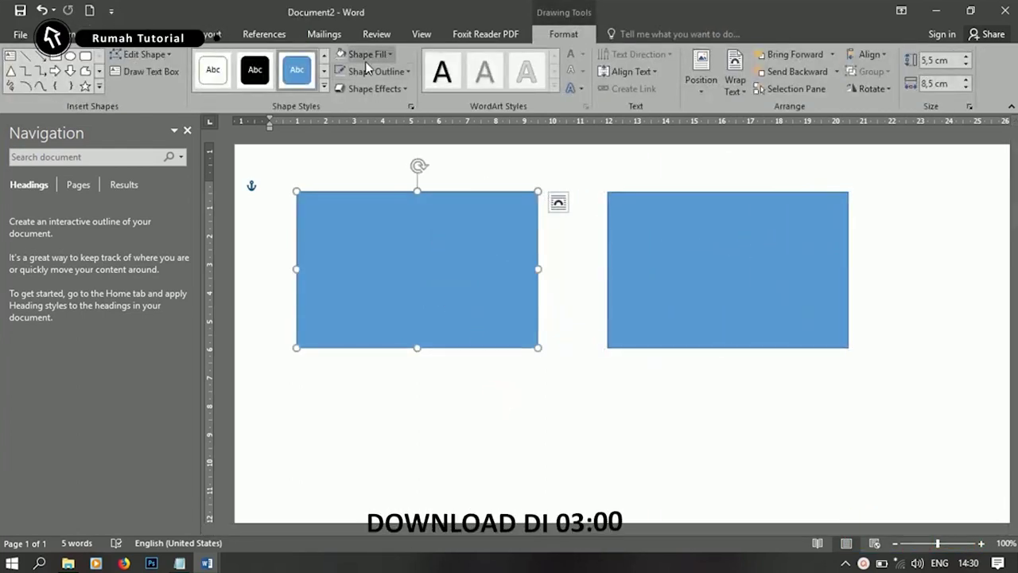
pyautogui.click(365, 61)
pyautogui.click(395, 224)
pyautogui.click(529, 315)
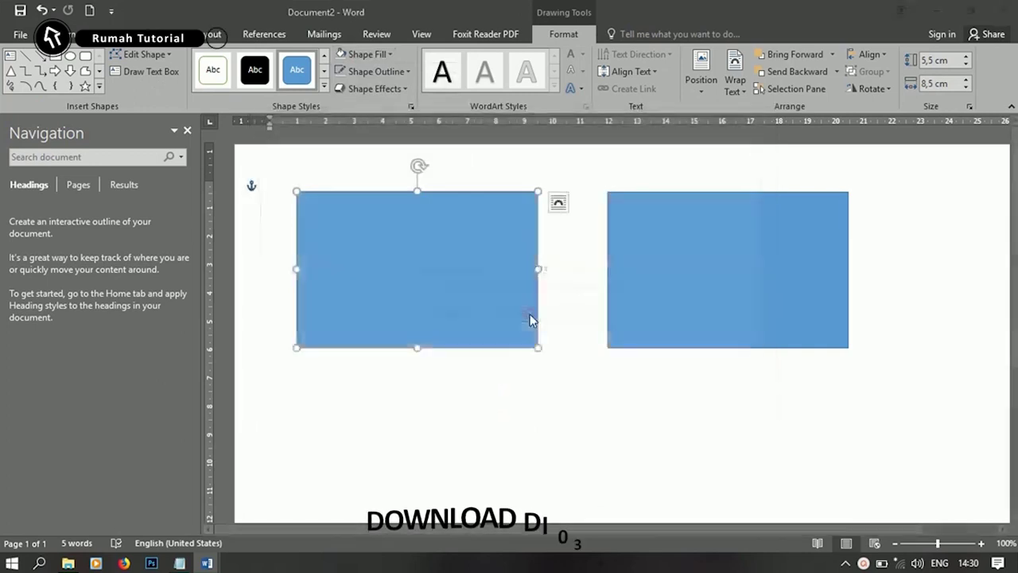
pyautogui.click(358, 127)
pyautogui.click(378, 333)
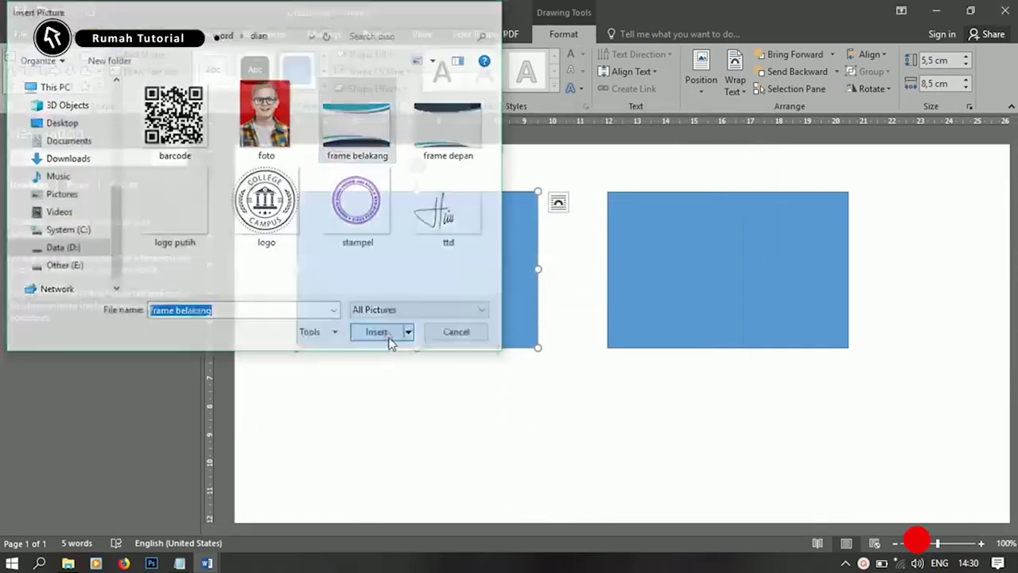
# - Remove the outline from the left card picture
pyautogui.rightClick(382, 230)
pyautogui.click(462, 189)
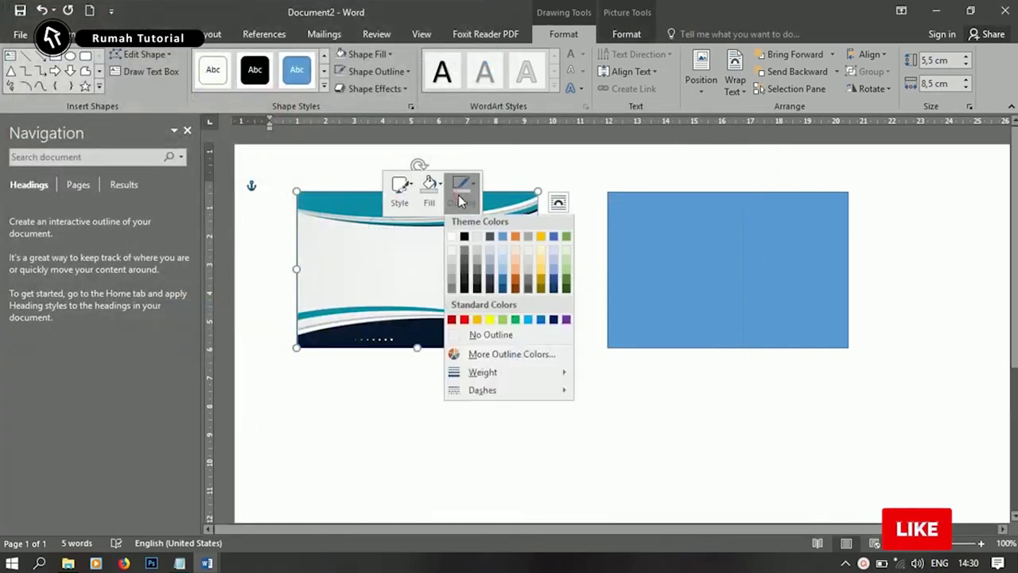
pyautogui.click(483, 339)
pyautogui.click(339, 405)
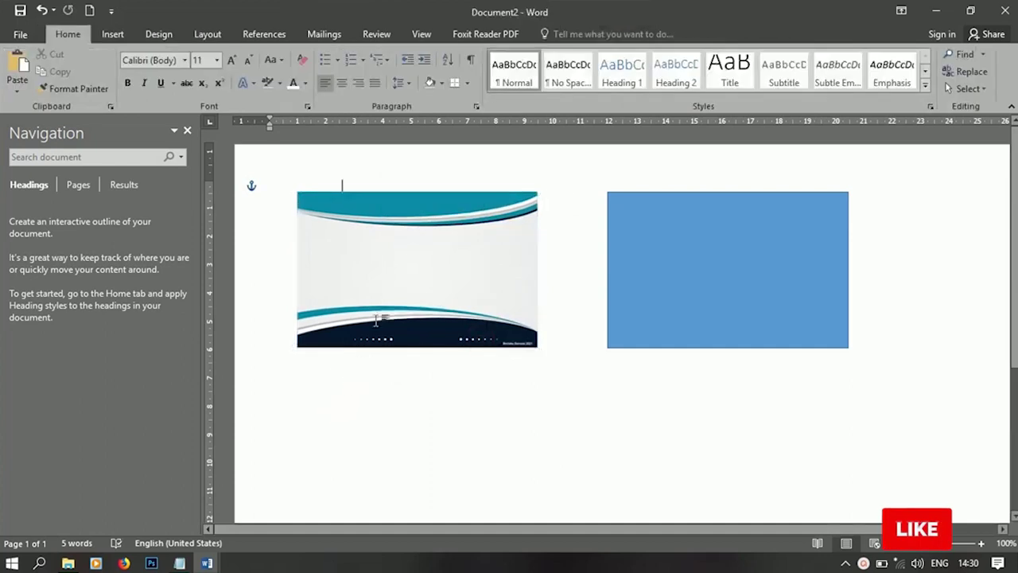
# - Draw a circle below the card and fill it with the 'logo' picture
pyautogui.click(112, 34)
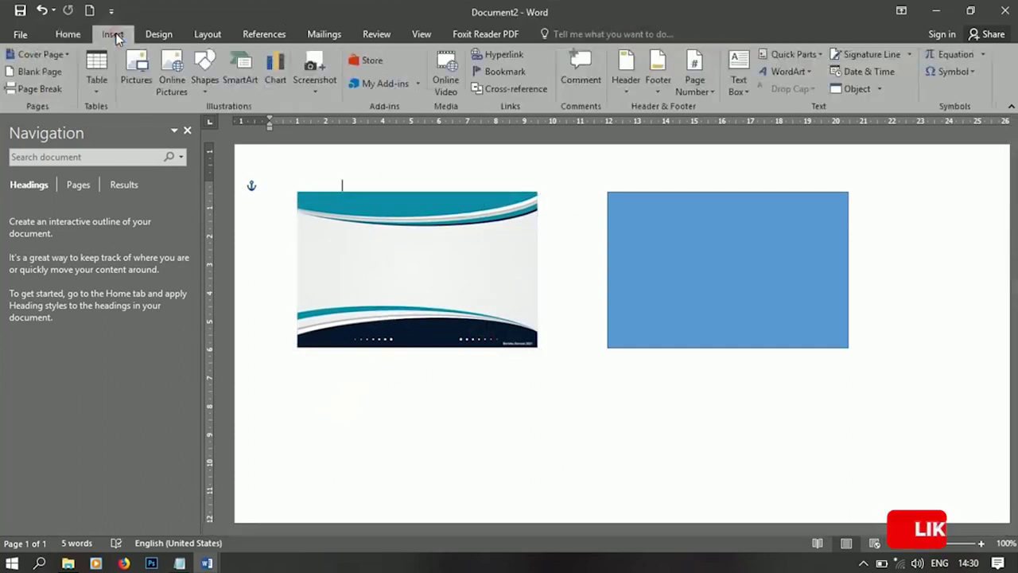
pyautogui.click(206, 71)
pyautogui.click(201, 181)
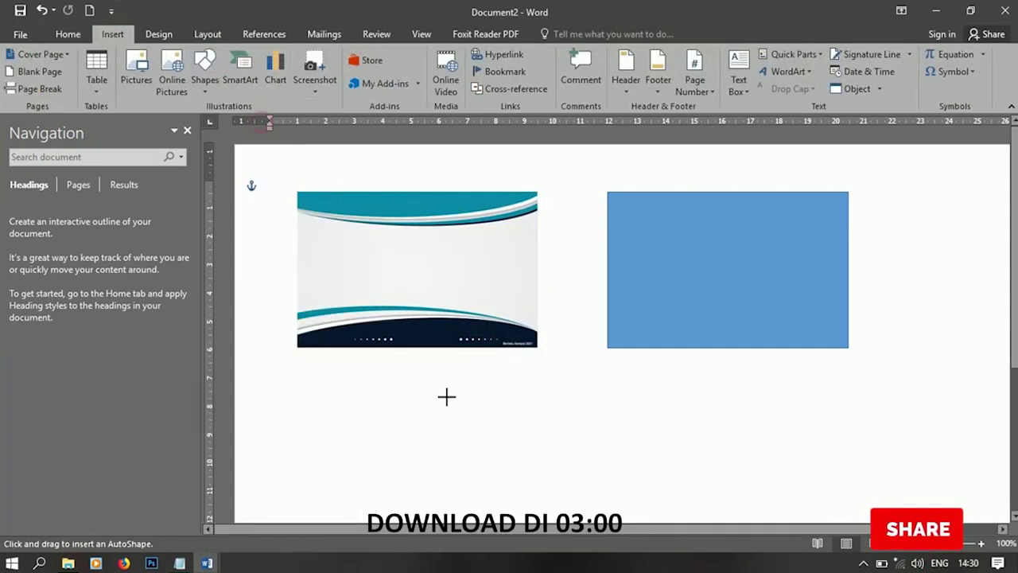
pyautogui.moveTo(446, 397); pyautogui.dragTo(493, 446)
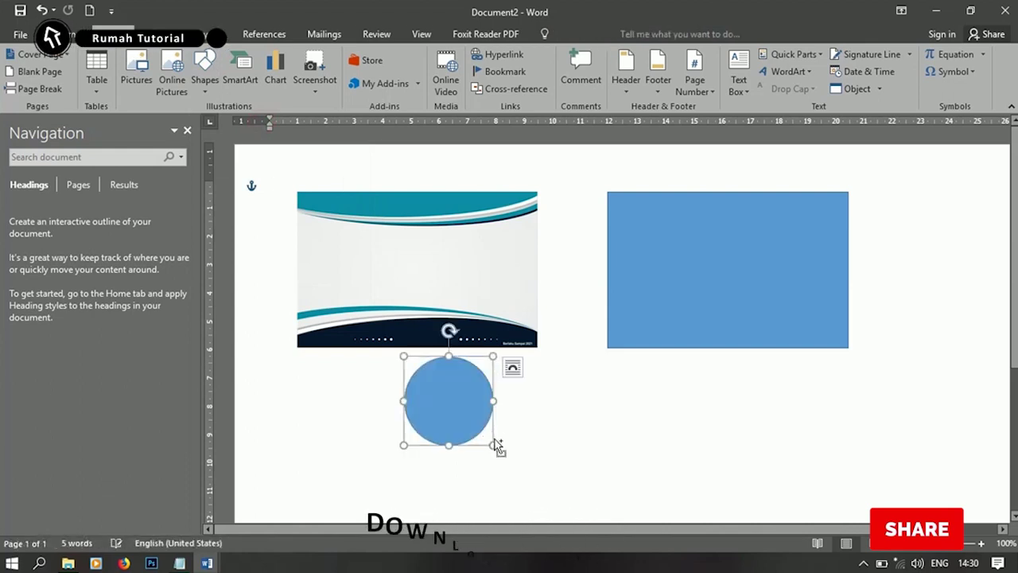
pyautogui.click(385, 53)
pyautogui.click(366, 222)
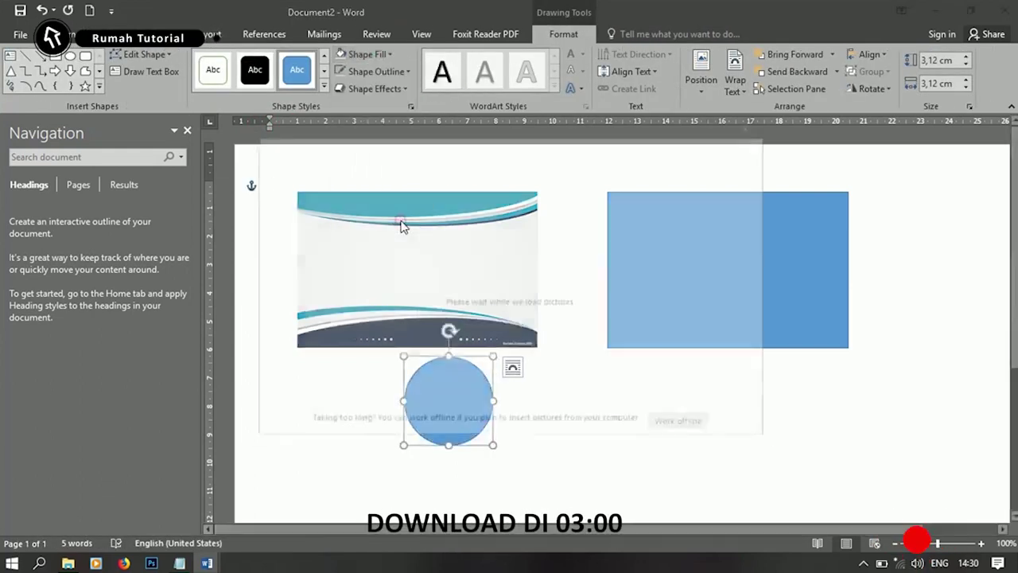
pyautogui.click(511, 316)
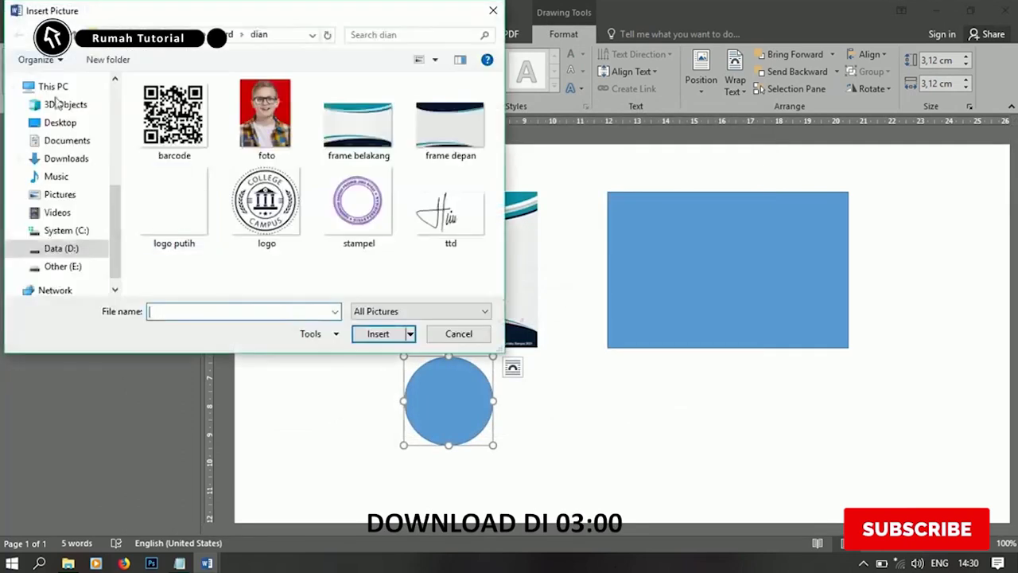
pyautogui.click(258, 227)
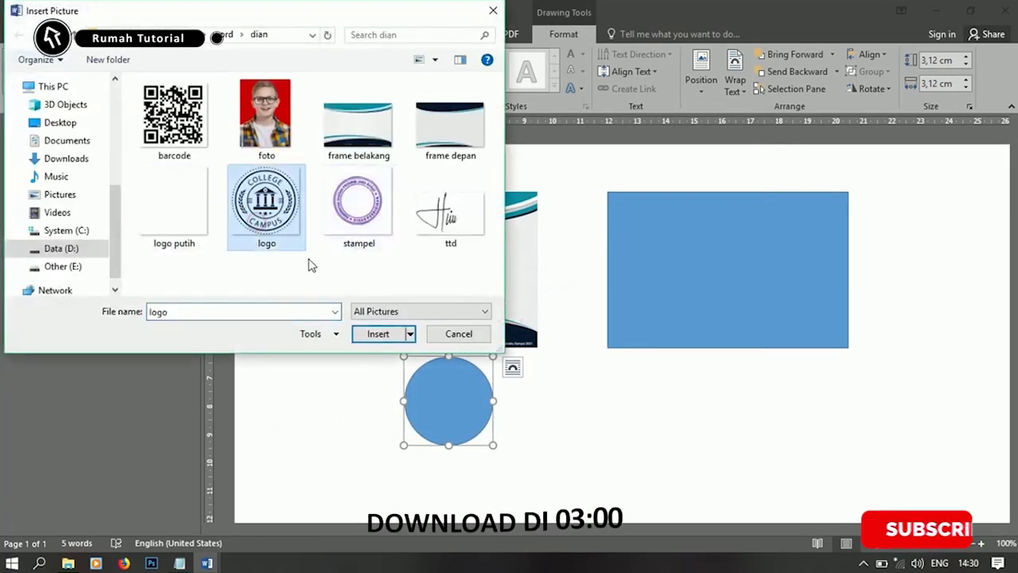
pyautogui.click(376, 334)
# - Remove the logo's outline, then shrink it and place it at the card's top centre
pyautogui.rightClick(438, 395)
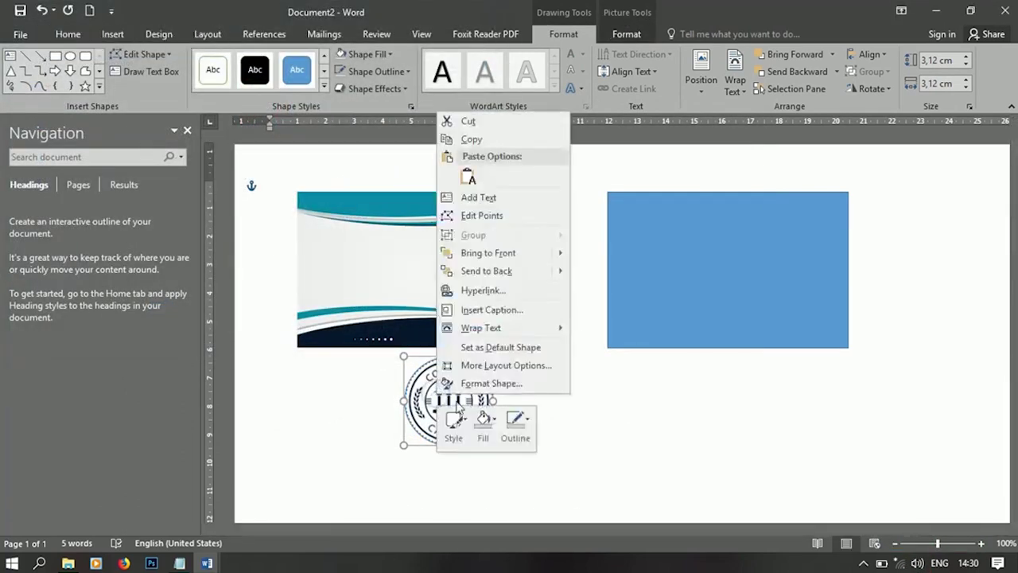
pyautogui.click(516, 422)
pyautogui.click(531, 343)
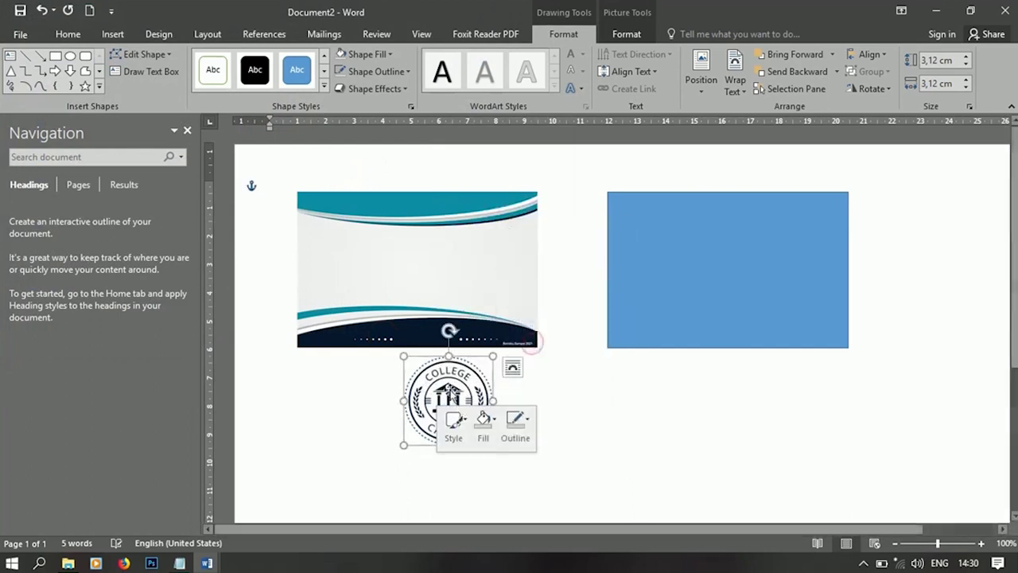
pyautogui.moveTo(449, 395); pyautogui.dragTo(423, 271)
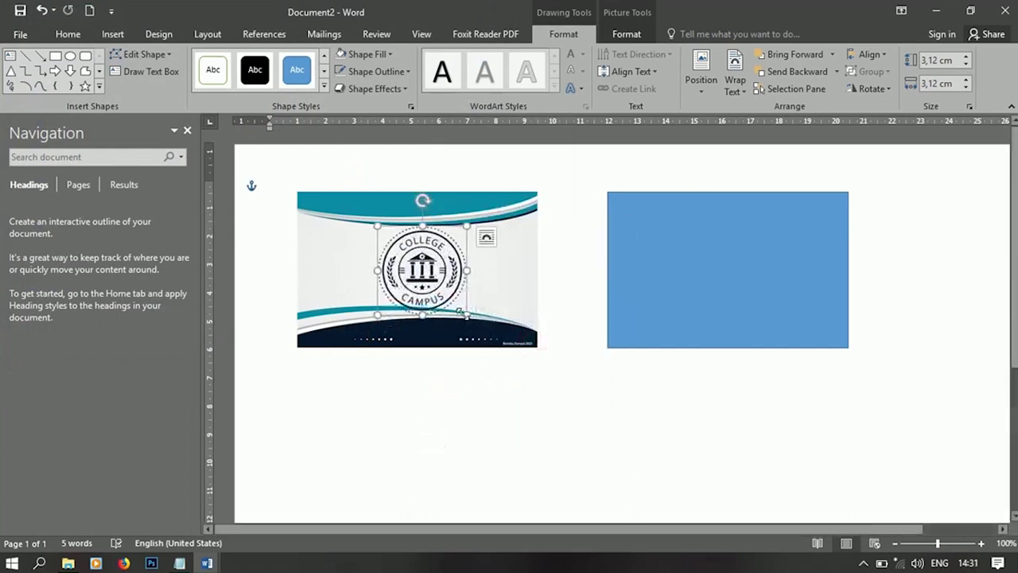
pyautogui.moveTo(467, 316); pyautogui.dragTo(436, 275)
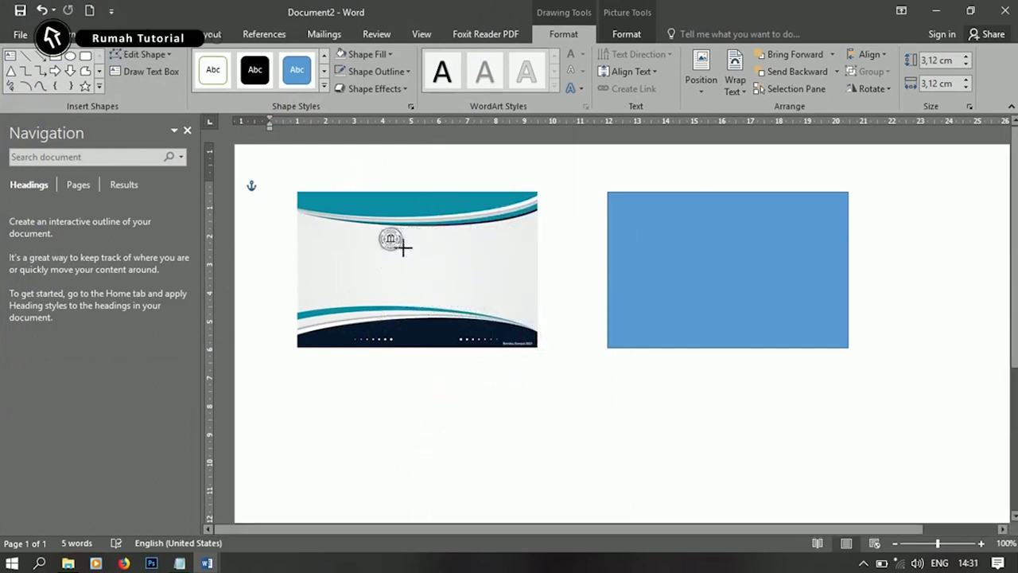
pyautogui.moveTo(392, 240); pyautogui.dragTo(405, 247)
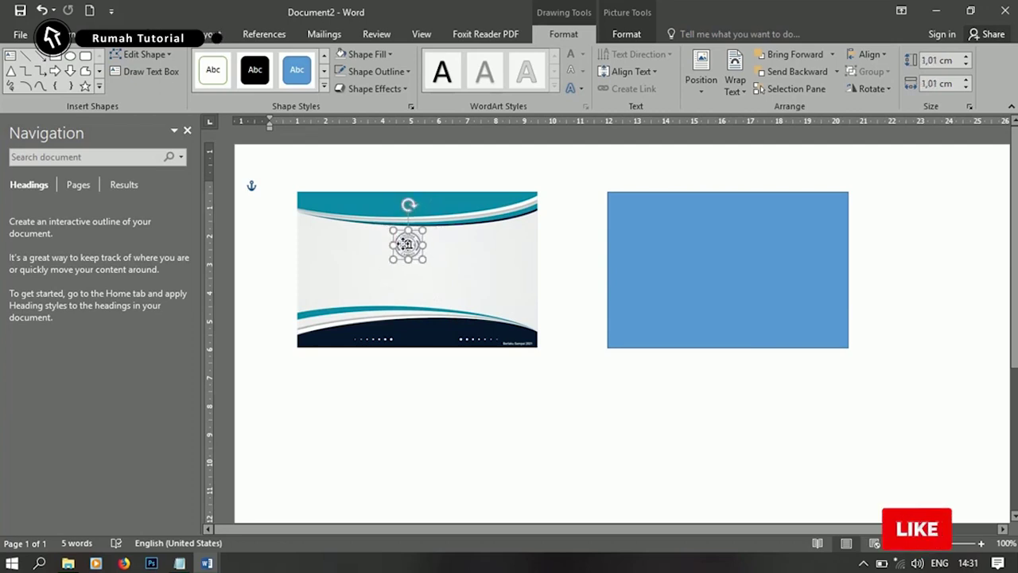
pyautogui.click(362, 419)
# - Draw a text box below the logo with no outline and no fill
pyautogui.click(104, 35)
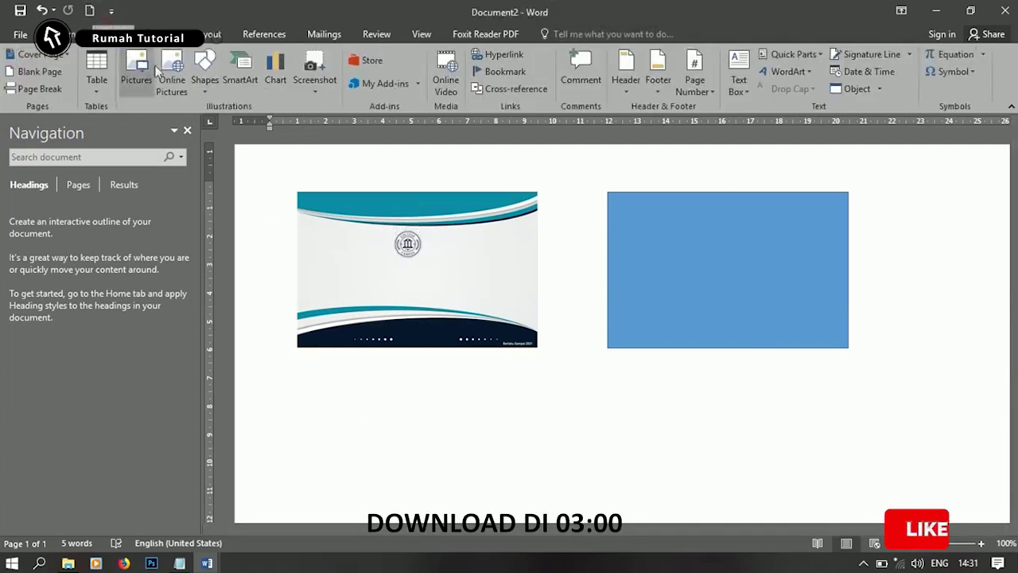
pyautogui.click(204, 75)
pyautogui.click(199, 124)
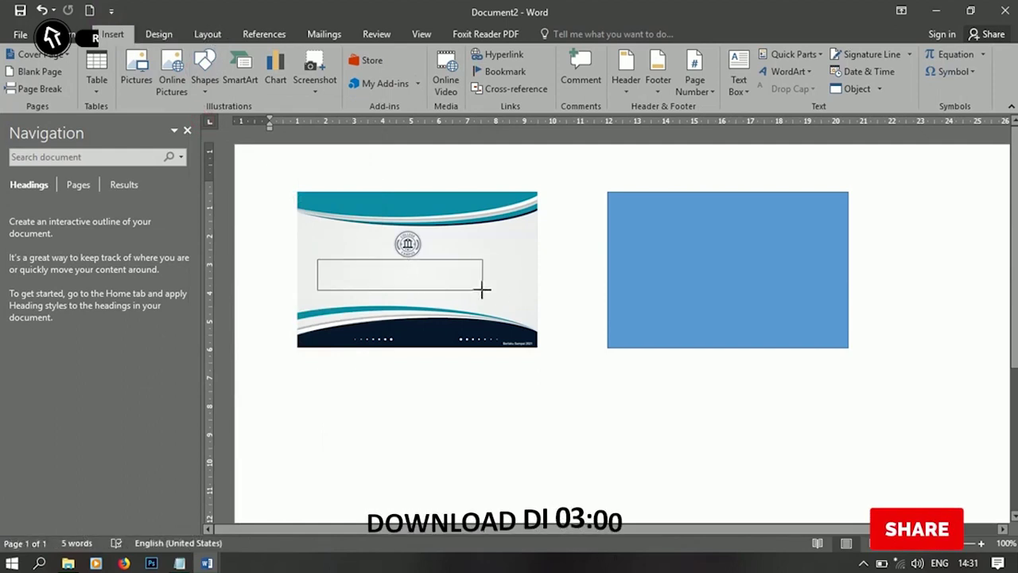
pyautogui.moveTo(397, 278); pyautogui.dragTo(513, 295)
pyautogui.rightClick(371, 274)
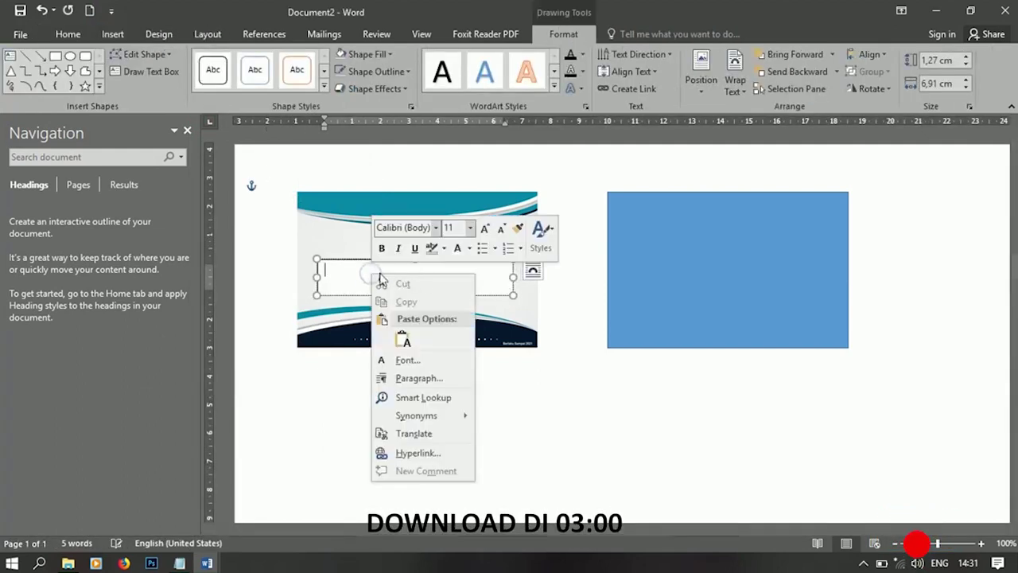
pyautogui.click(485, 261)
pyautogui.rightClick(487, 257)
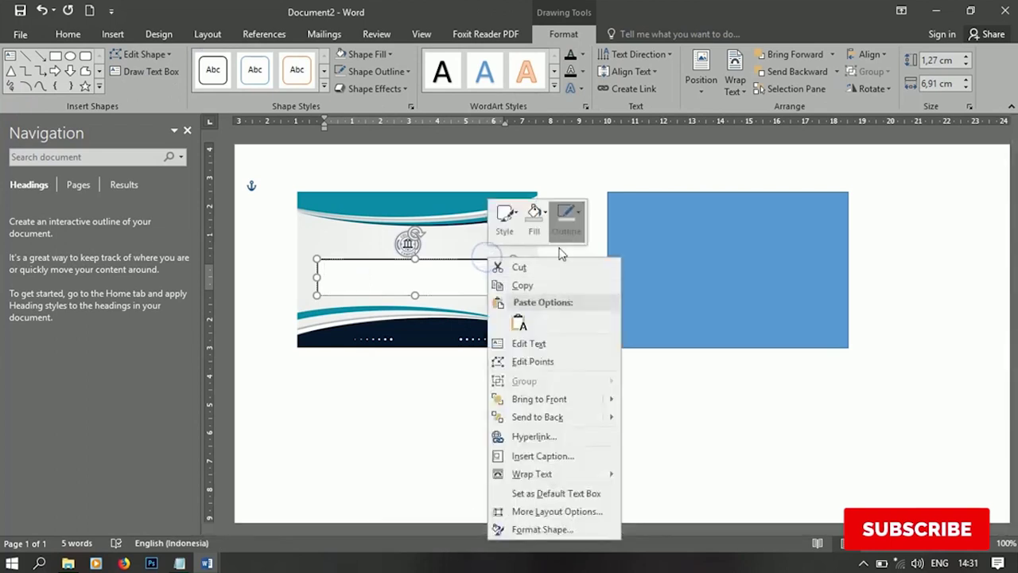
pyautogui.click(566, 215)
pyautogui.click(583, 374)
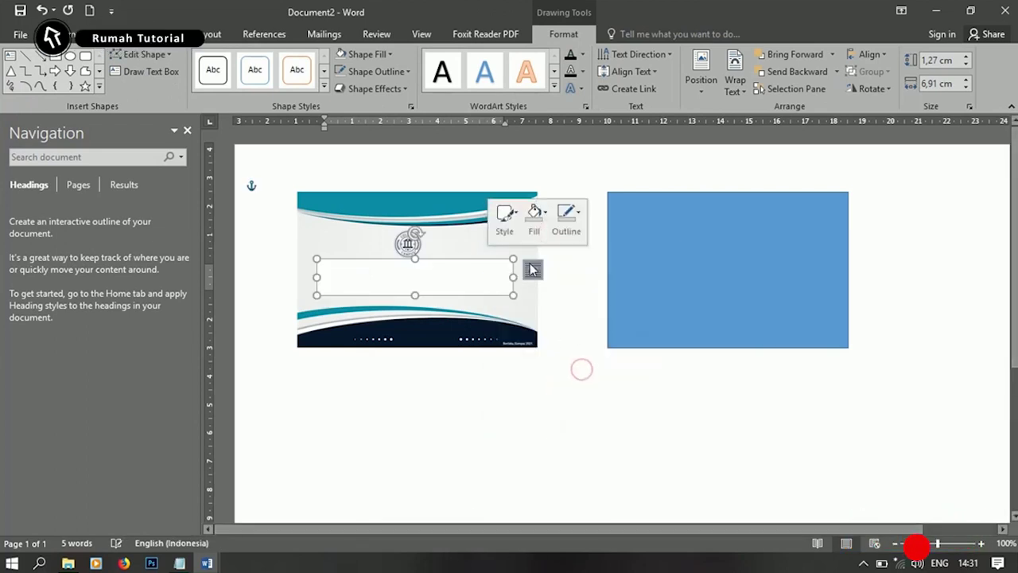
pyautogui.click(542, 212)
pyautogui.click(546, 372)
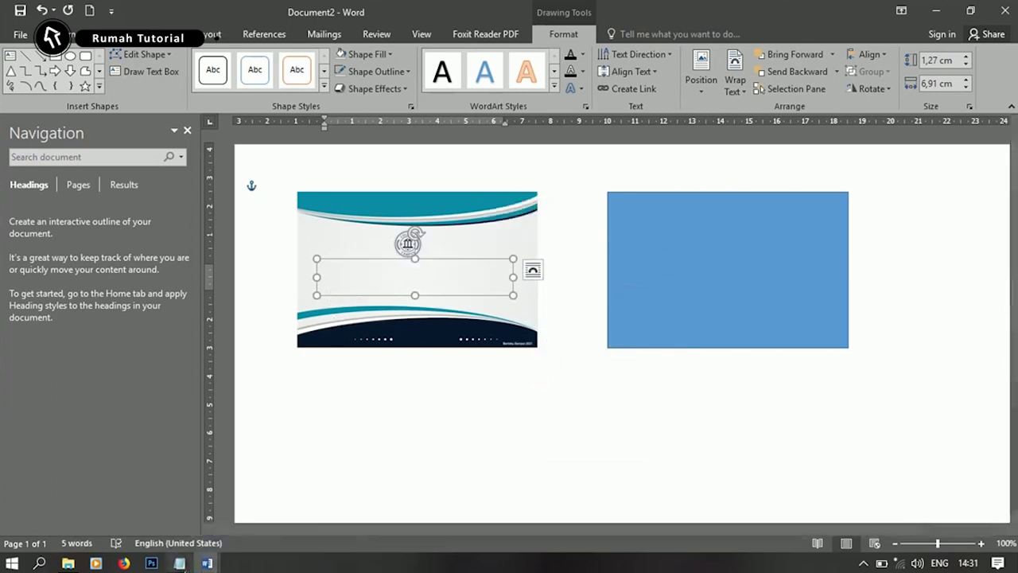
# - Copy the title and address lines from the Notepad notes
pyautogui.click(179, 563)
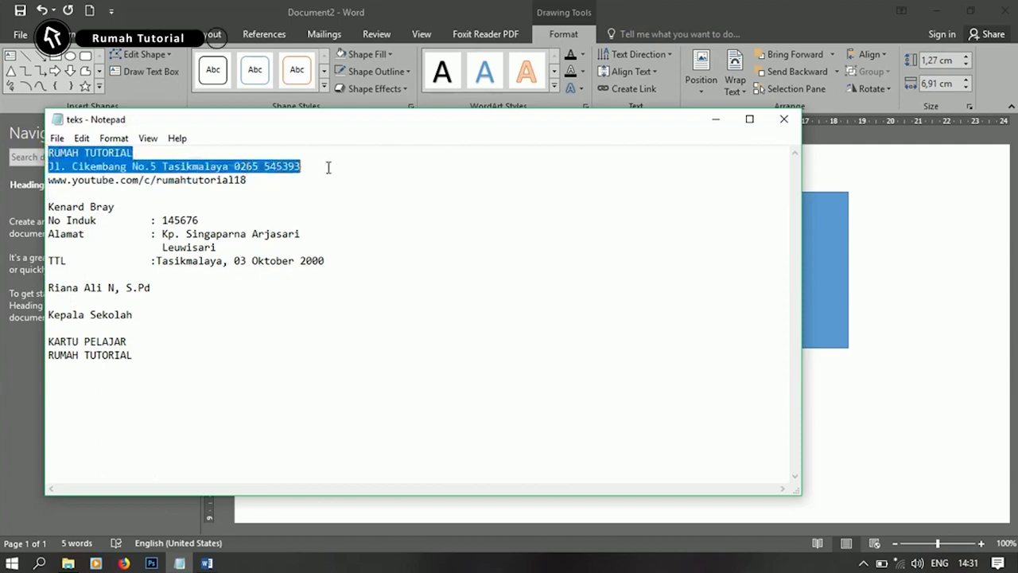
pyautogui.rightClick(205, 163)
pyautogui.click(269, 210)
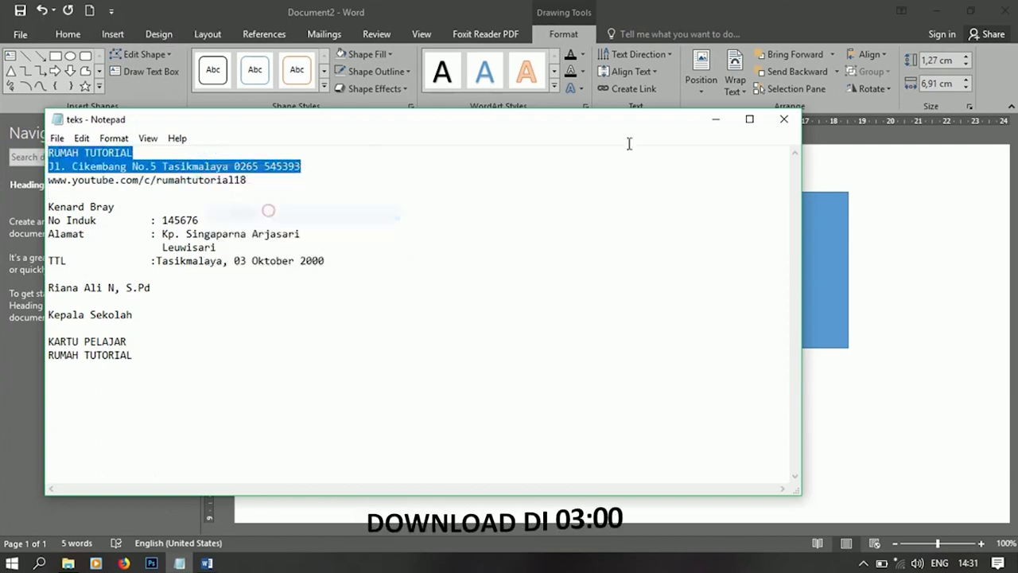
pyautogui.click(713, 121)
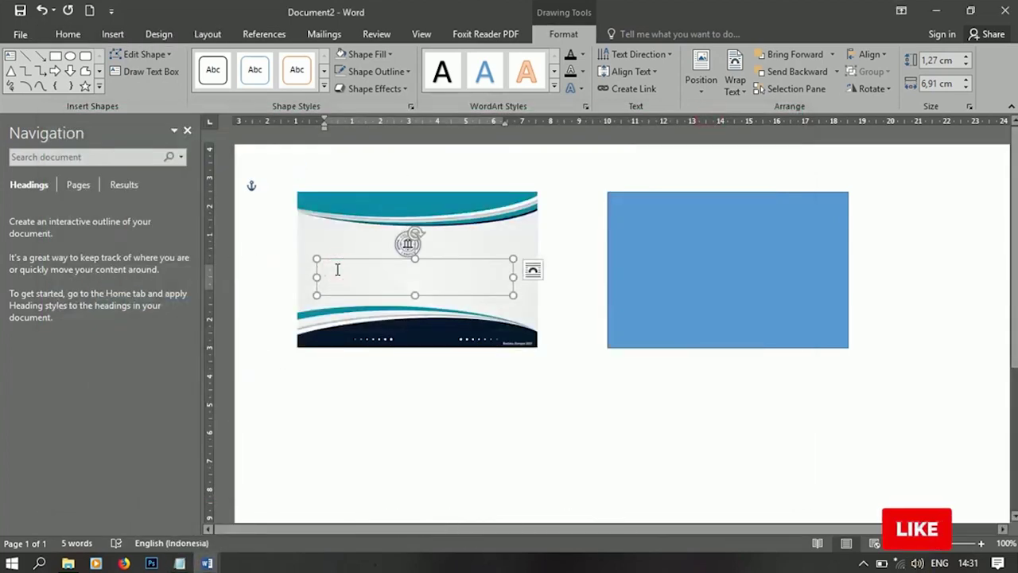
# - Paste the header text, enlarge the box, centre both lines and bold RUMAH TUTORIAL
pyautogui.hotkey('ctrl', 'v')
pyautogui.moveTo(415, 296); pyautogui.dragTo(414, 328)
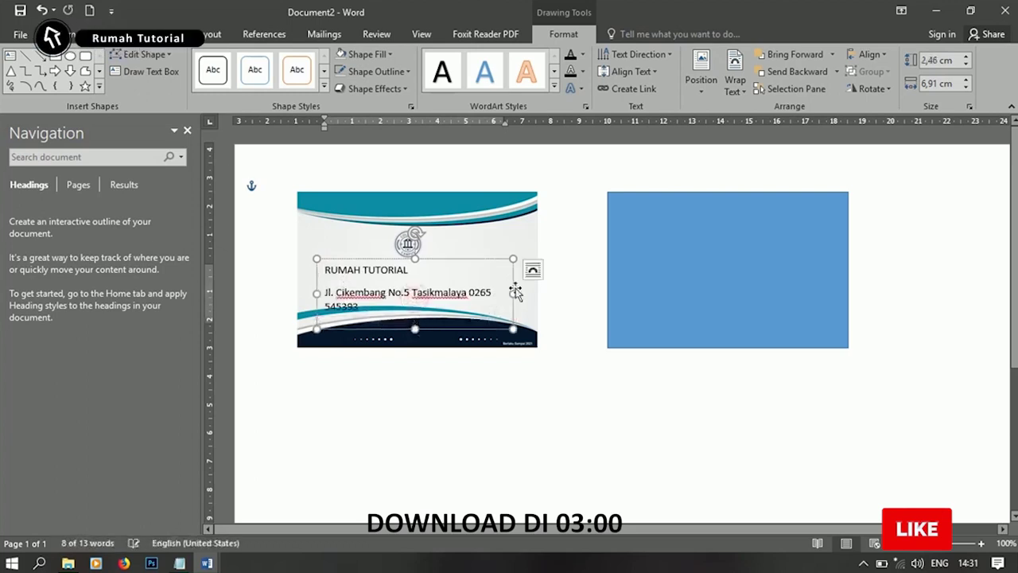
pyautogui.moveTo(513, 293); pyautogui.dragTo(566, 295)
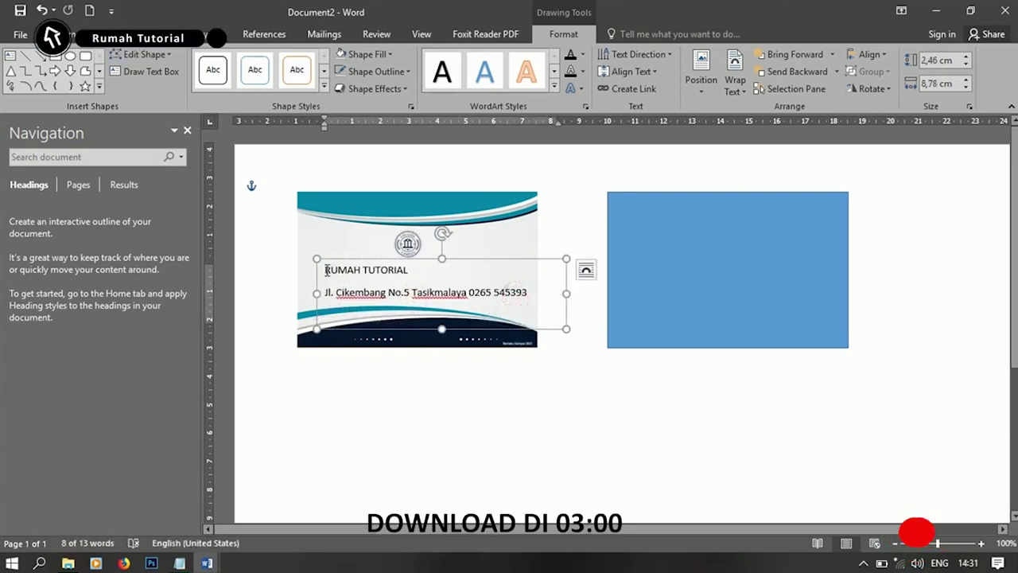
pyautogui.moveTo(327, 270); pyautogui.dragTo(506, 293)
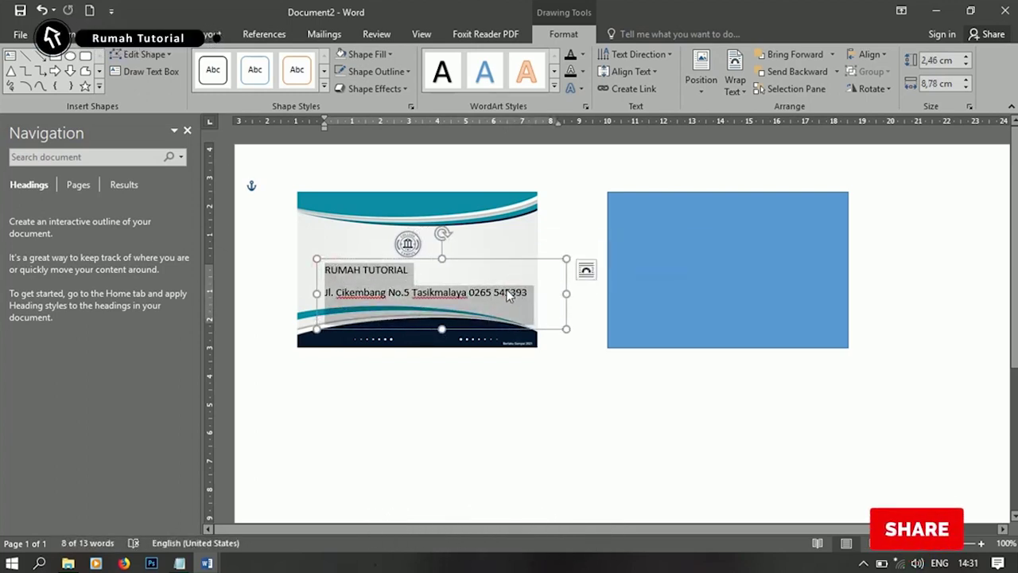
pyautogui.hotkey('ctrl', 'e')
pyautogui.moveTo(390, 270); pyautogui.dragTo(485, 270)
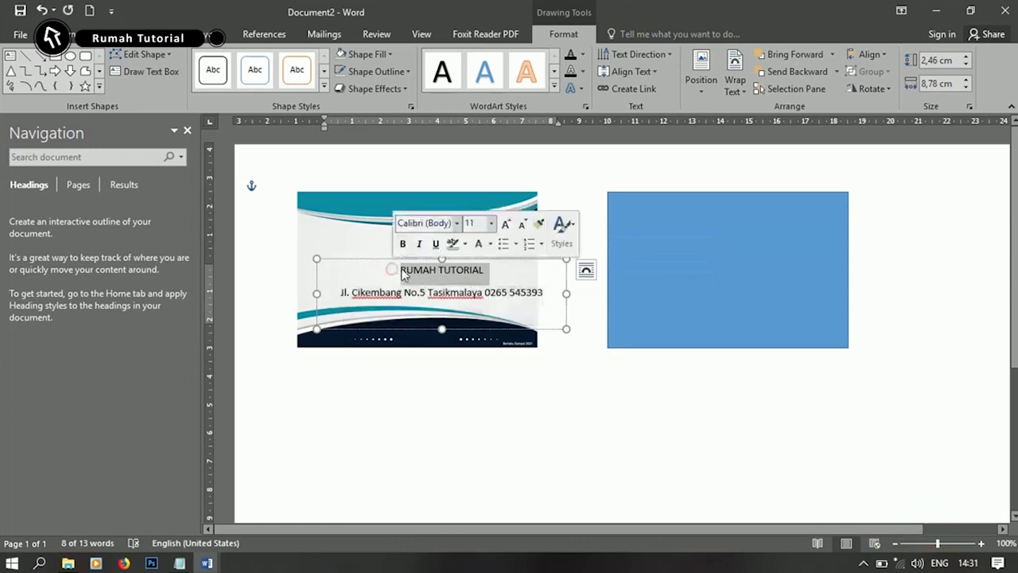
pyautogui.click(402, 243)
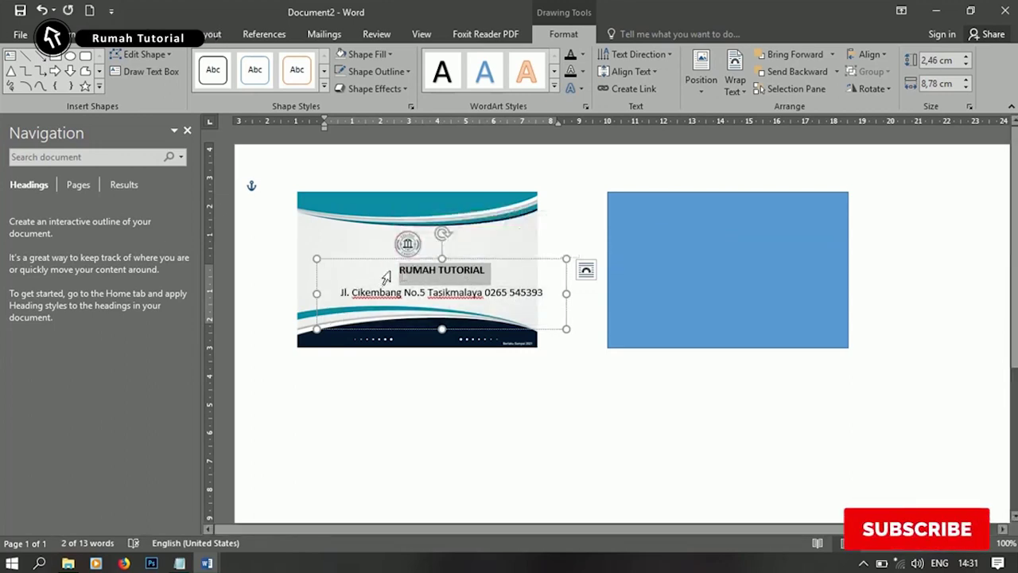
# - Remove the space after the paragraphs, then shorten the box and nudge it up-left
pyautogui.moveTo(402, 270); pyautogui.dragTo(484, 292)
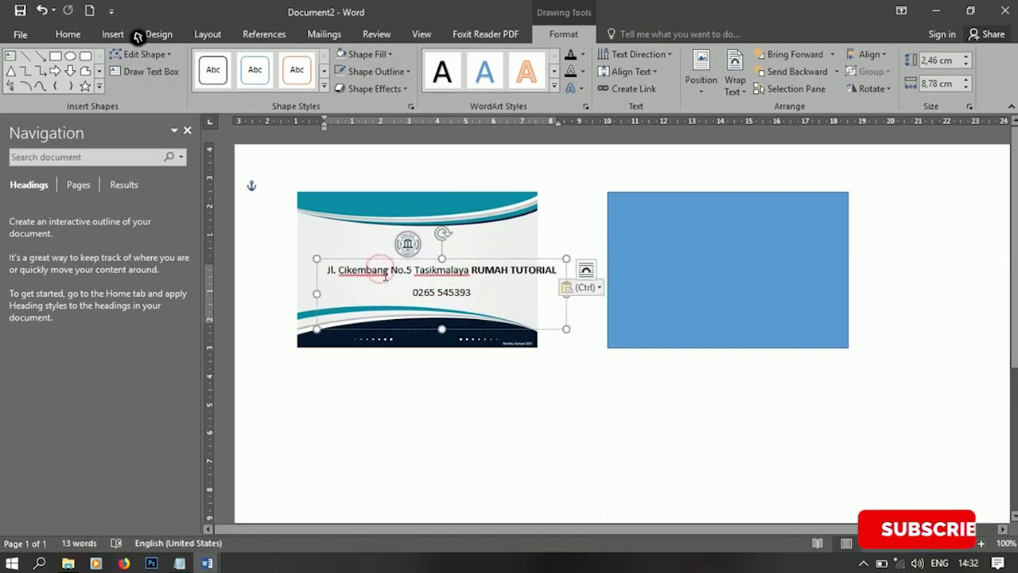
pyautogui.hotkey('ctrl', 'z')
pyautogui.moveTo(395, 269); pyautogui.dragTo(523, 304)
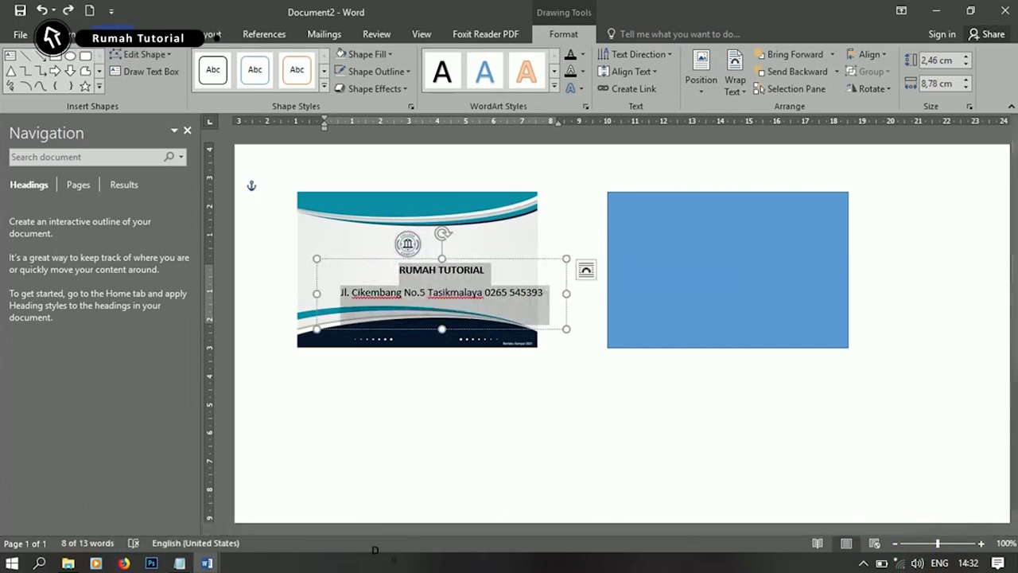
pyautogui.click(71, 40)
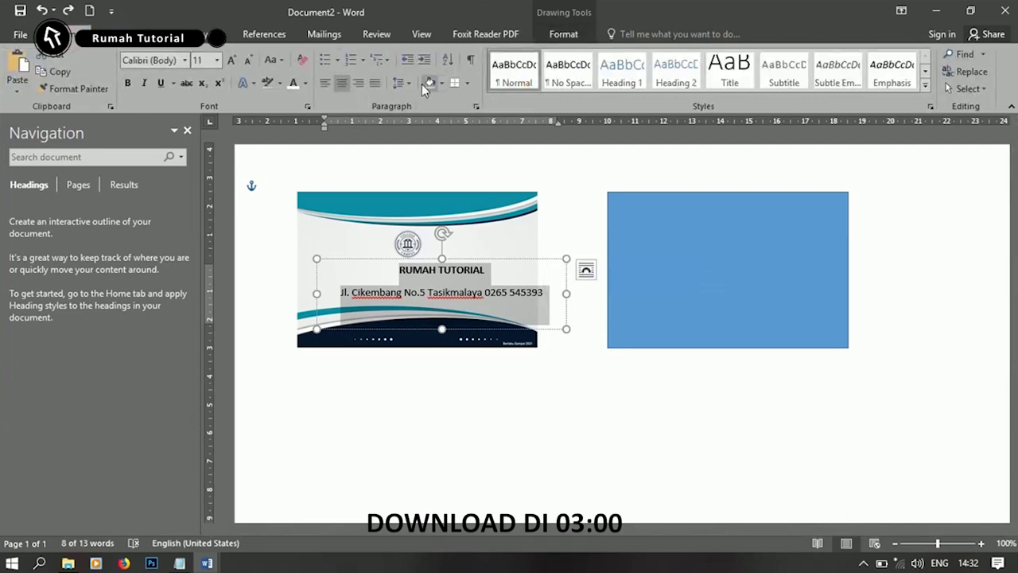
pyautogui.click(400, 83)
pyautogui.click(490, 246)
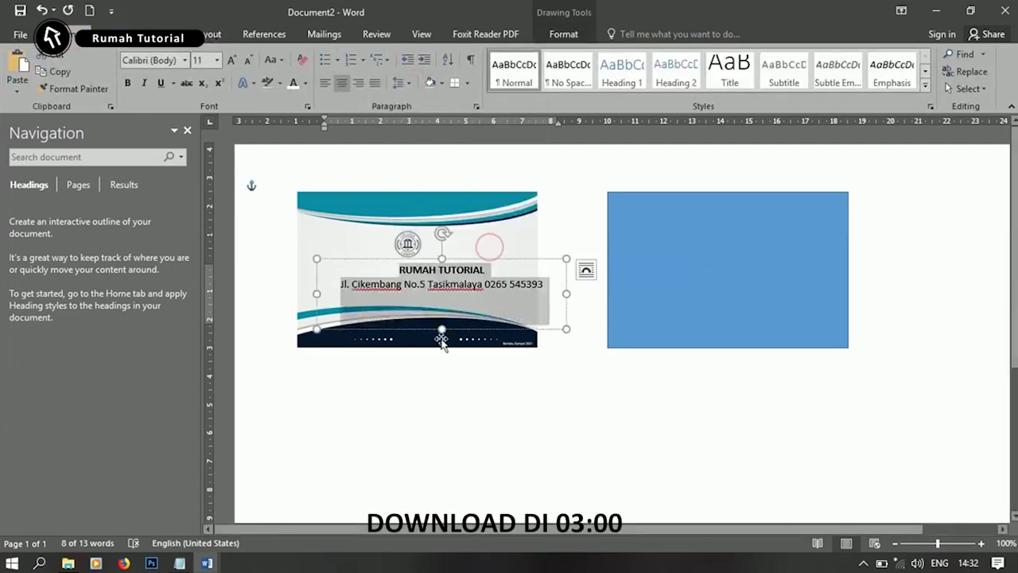
pyautogui.moveTo(443, 329); pyautogui.dragTo(449, 304)
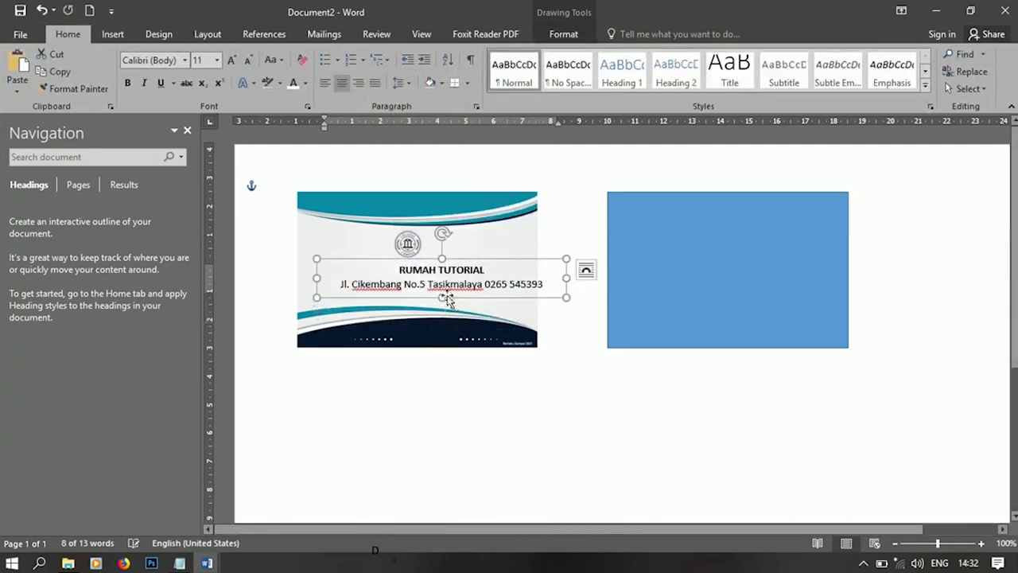
pyautogui.moveTo(426, 260); pyautogui.dragTo(404, 249)
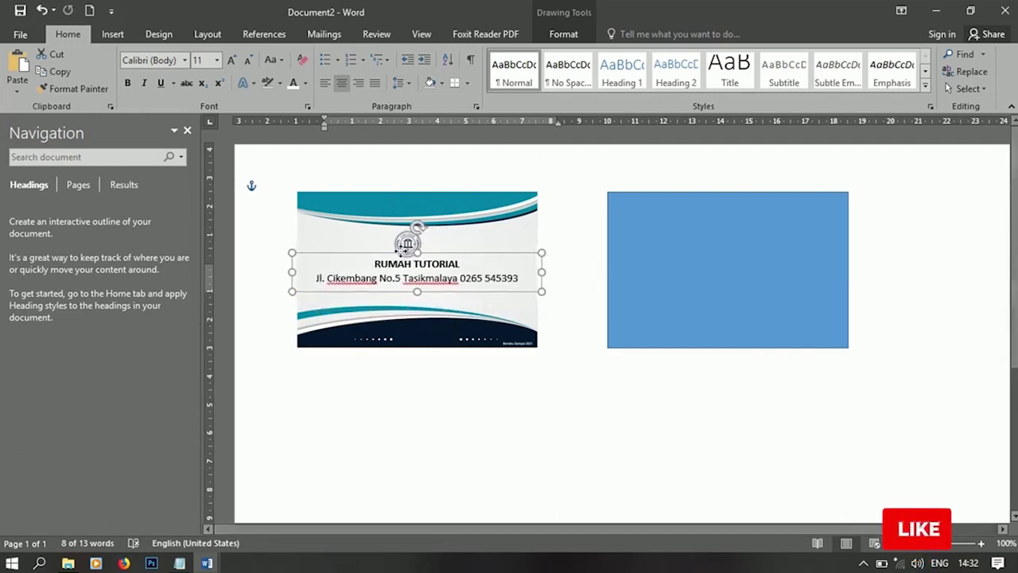
pyautogui.click(488, 415)
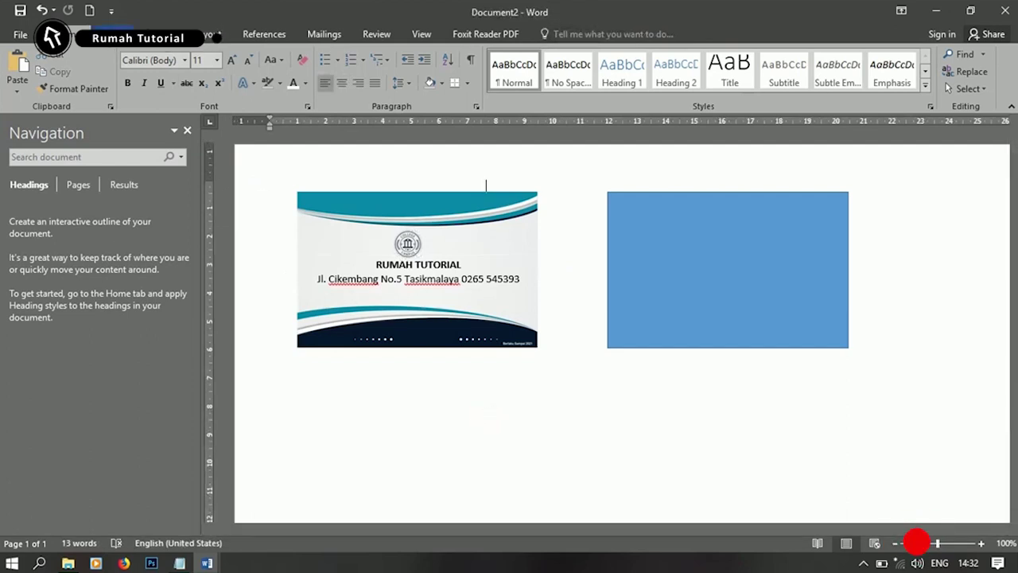
# - Draw a new text box below the front card
pyautogui.click(116, 32)
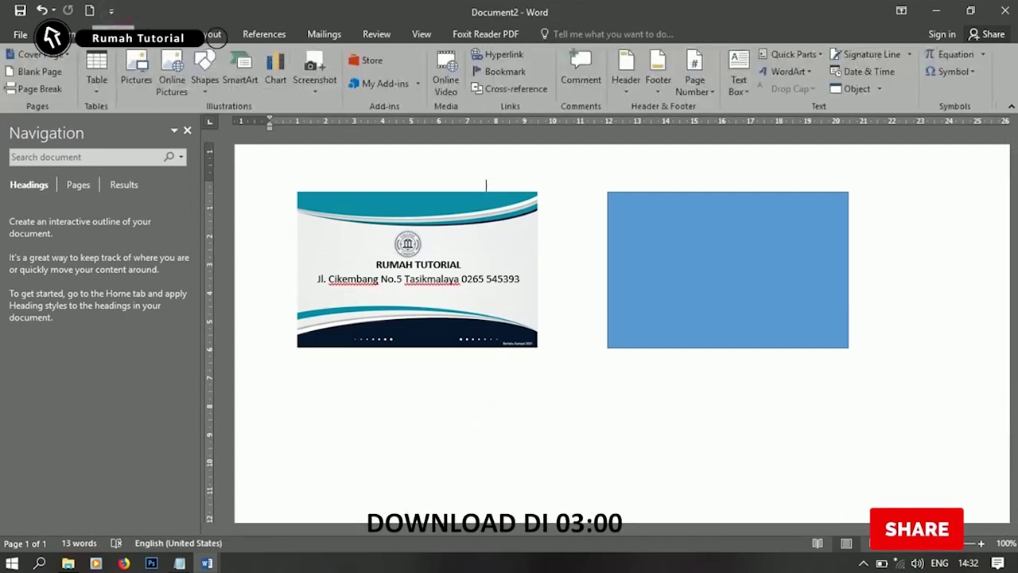
pyautogui.click(204, 70)
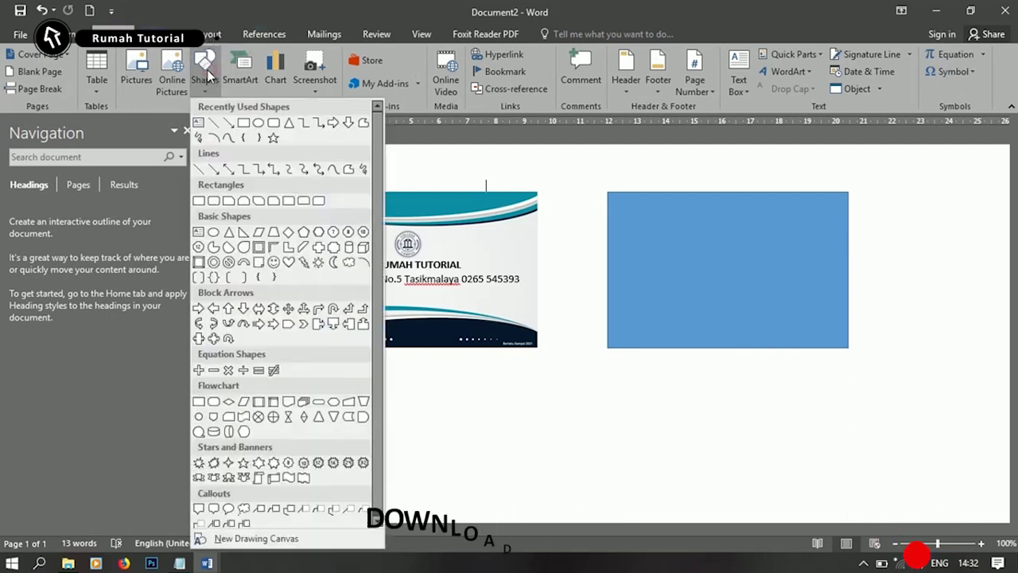
pyautogui.click(200, 120)
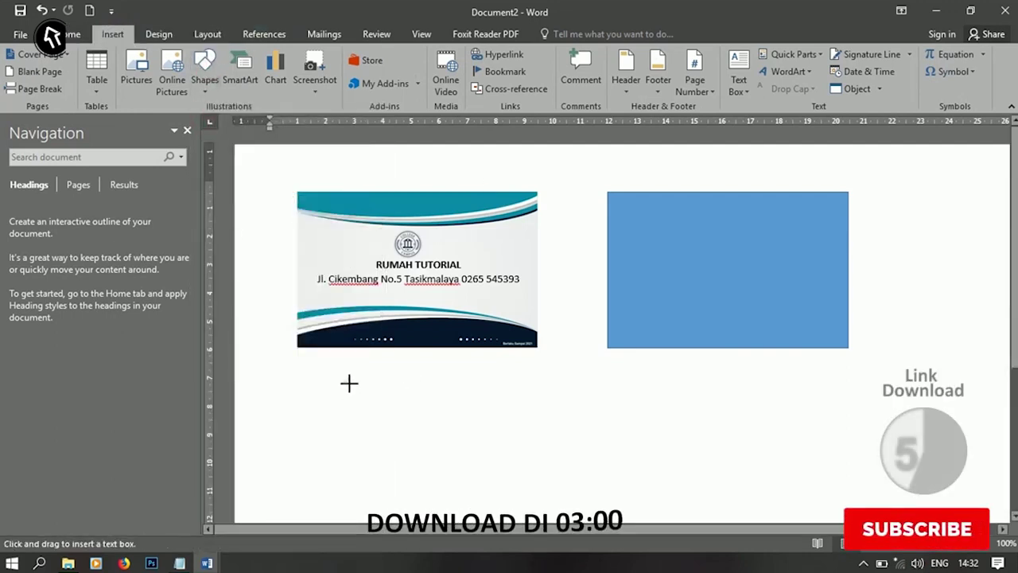
pyautogui.moveTo(346, 383); pyautogui.dragTo(650, 423)
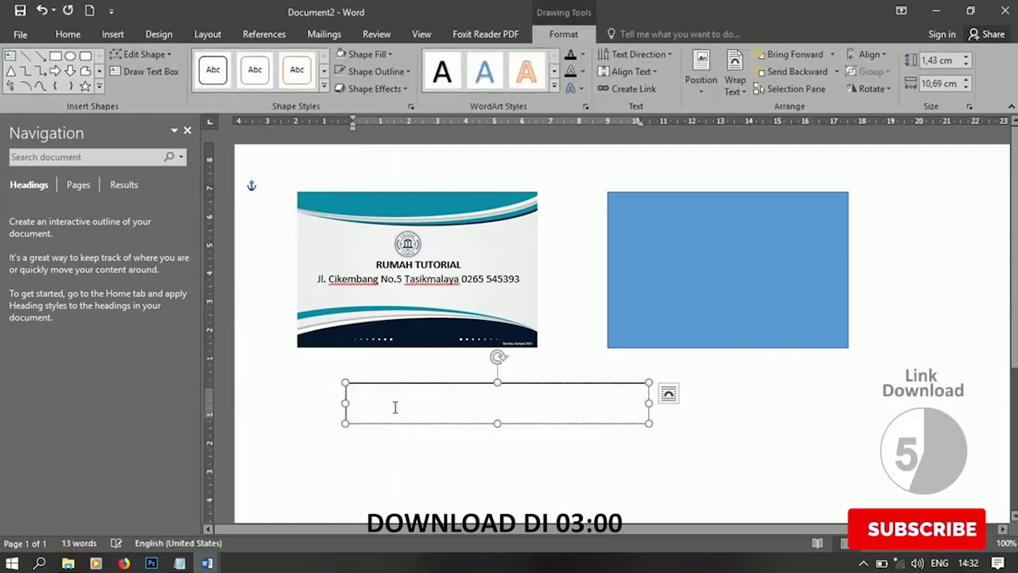
pyautogui.click(179, 564)
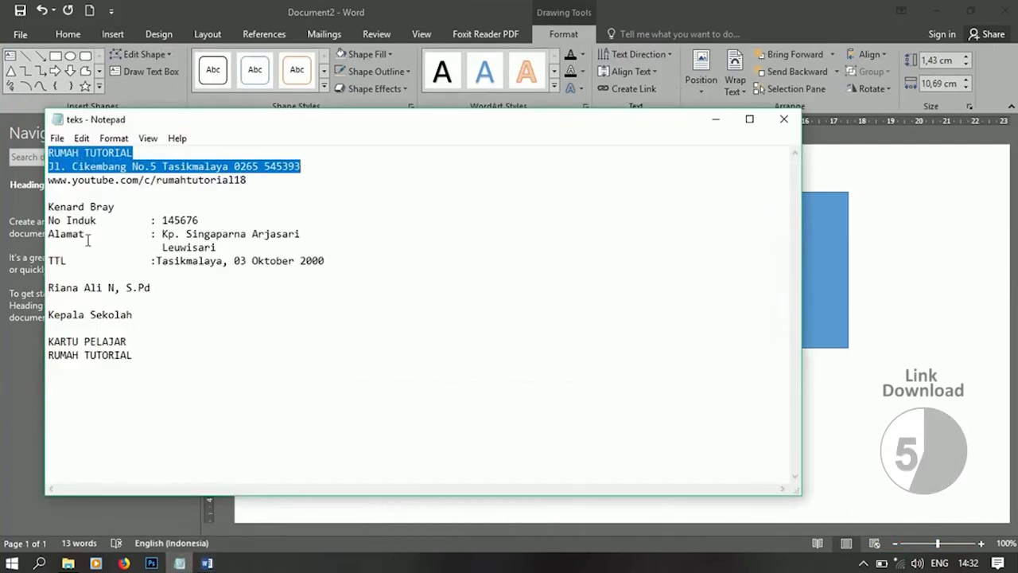
pyautogui.moveTo(48, 180); pyautogui.dragTo(204, 180)
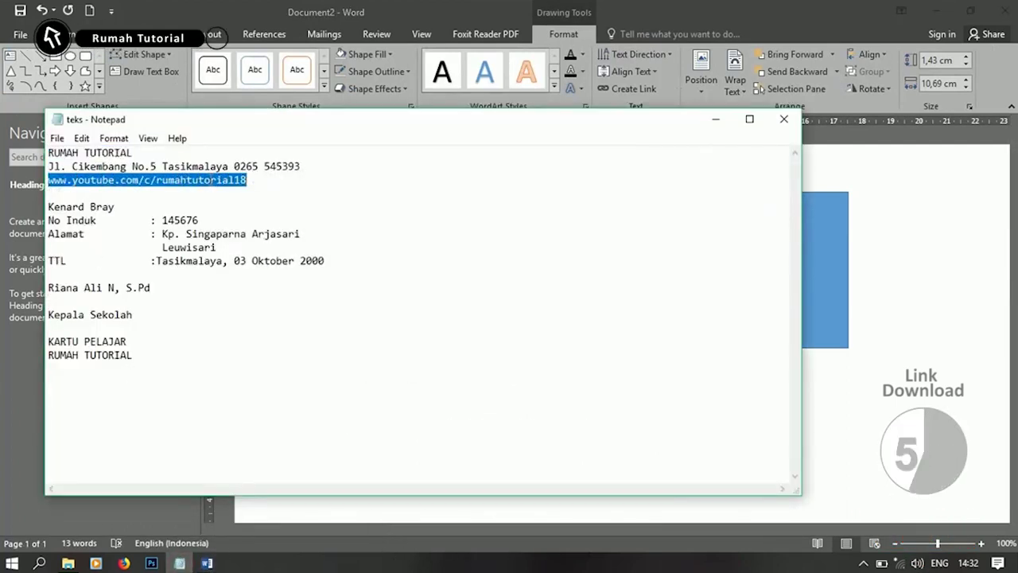
pyautogui.rightClick(211, 180)
pyautogui.click(248, 226)
pyautogui.click(715, 119)
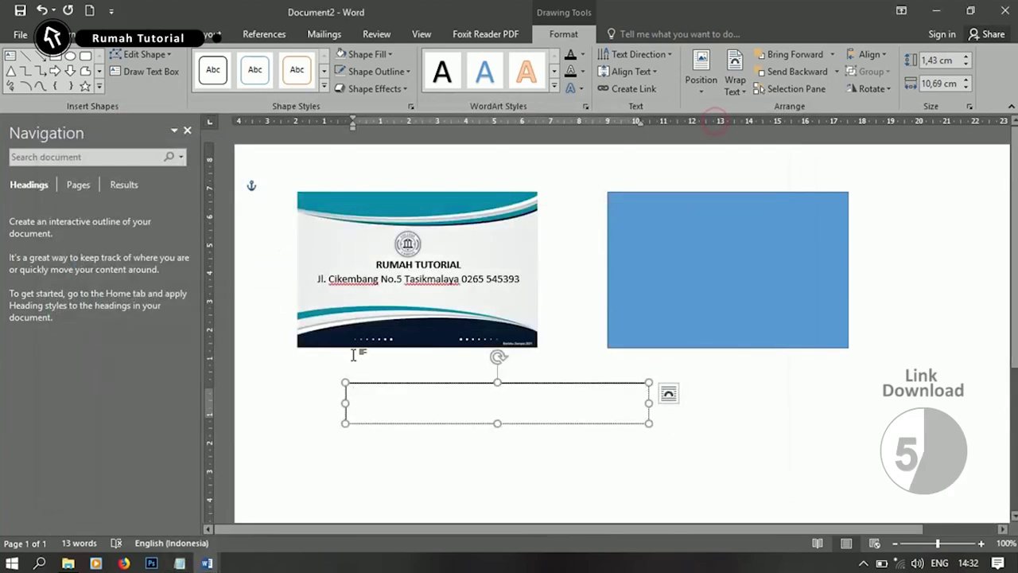
# - Give the URL text box no outline and no fill
pyautogui.rightClick(527, 390)
pyautogui.click(606, 413)
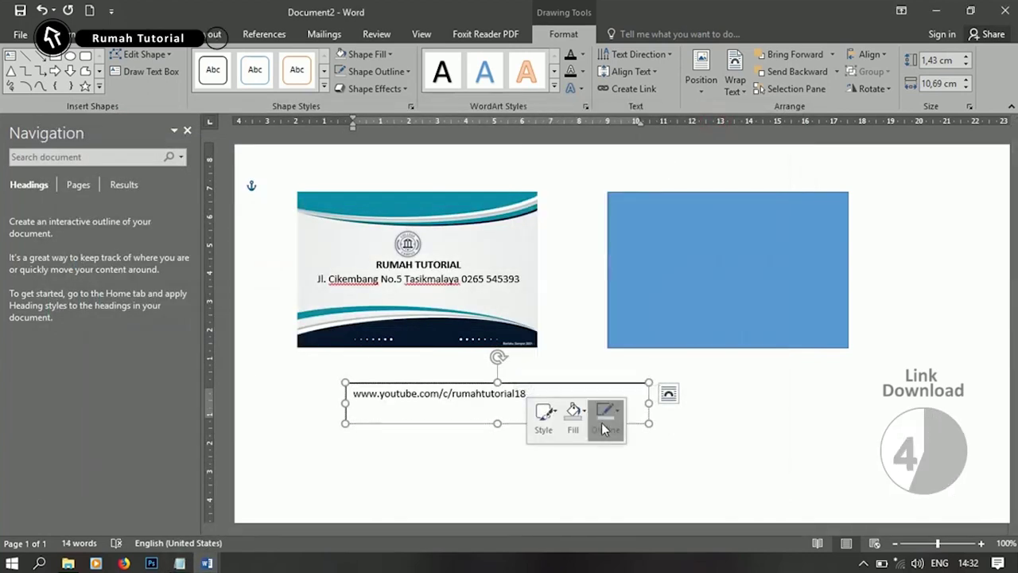
pyautogui.click(614, 342)
pyautogui.click(573, 411)
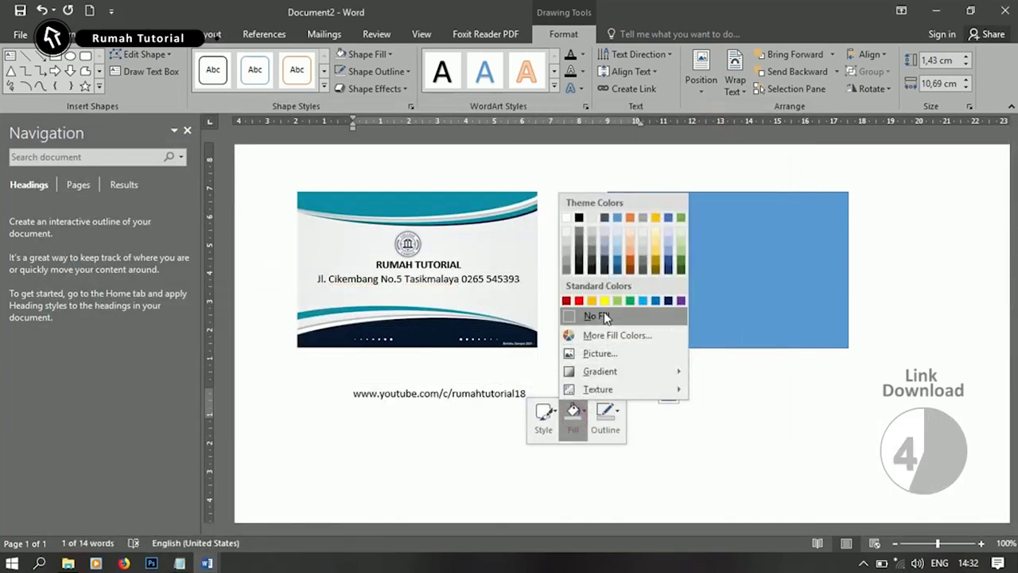
pyautogui.click(592, 378)
# - Remove the space after the URL paragraph and shrink the box to one line
pyautogui.click(374, 419)
pyautogui.moveTo(352, 396); pyautogui.dragTo(541, 409)
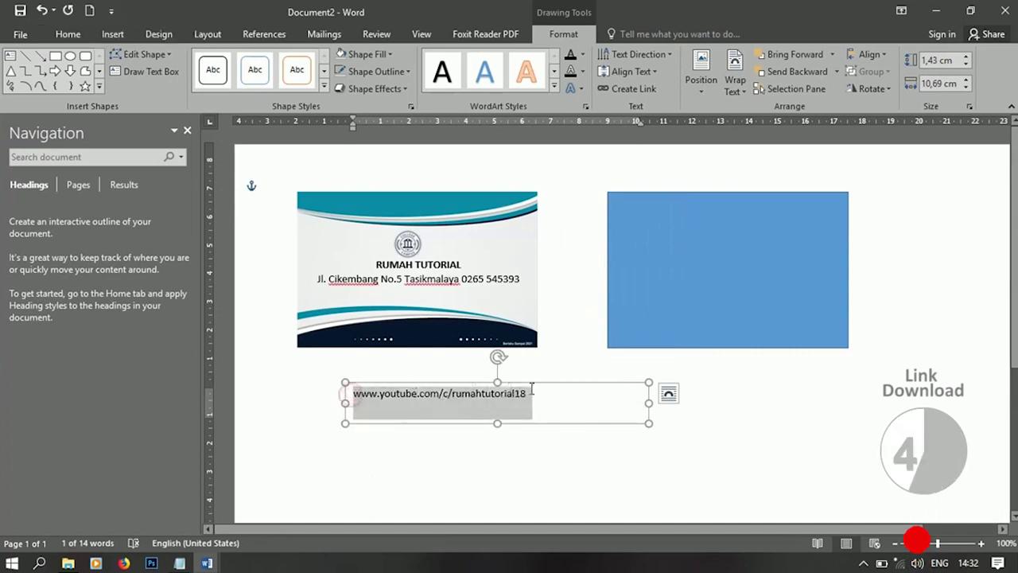
pyautogui.click(69, 35)
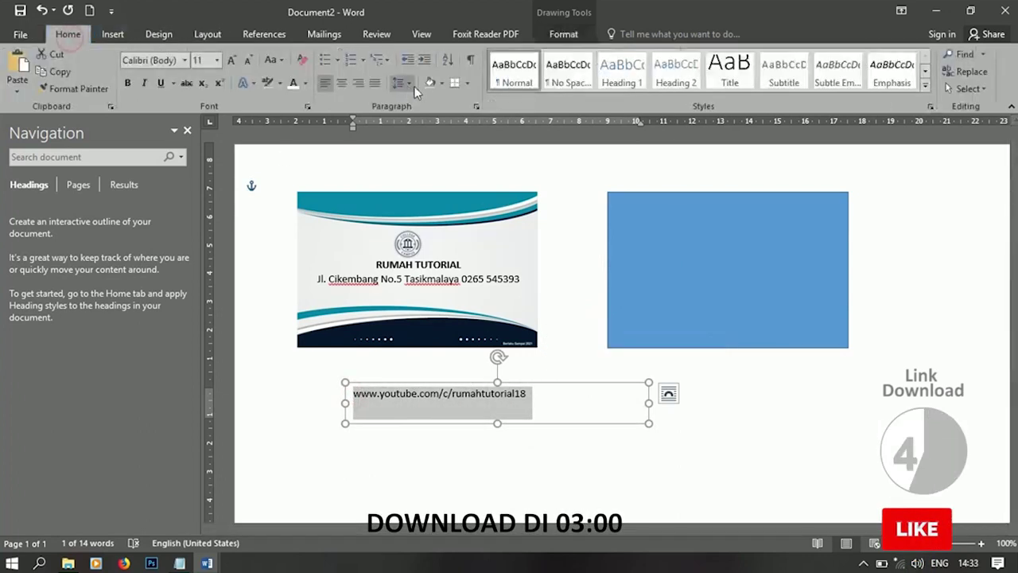
pyautogui.click(411, 83)
pyautogui.click(449, 247)
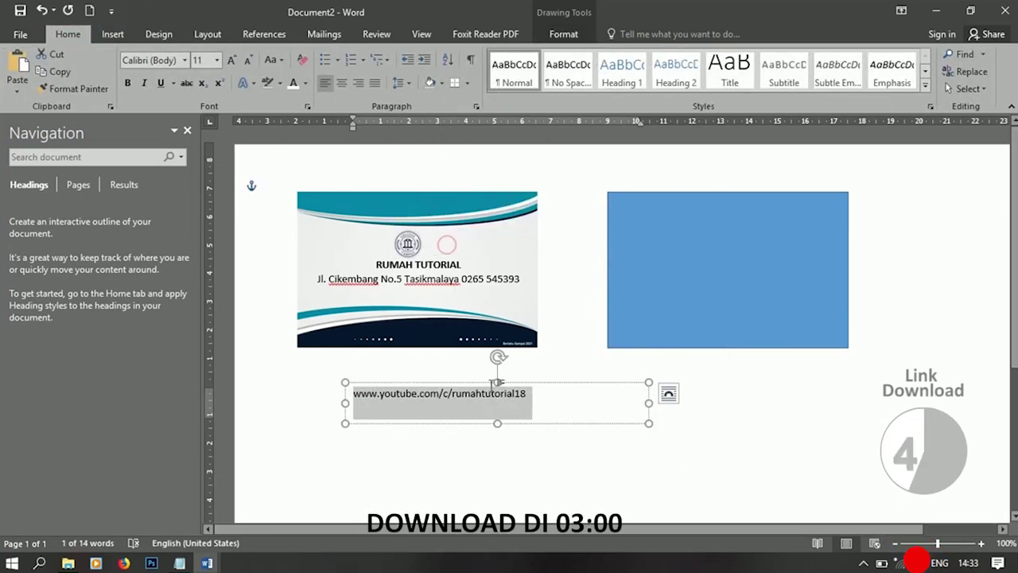
pyautogui.moveTo(497, 424); pyautogui.dragTo(493, 404)
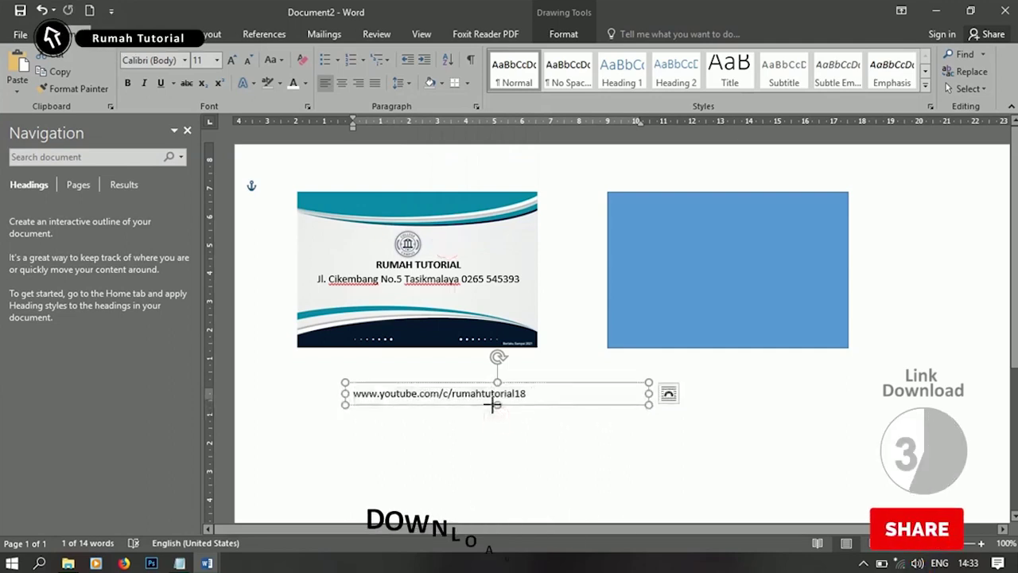
# - Shrink the URL text to size 4 and narrow its text box to fit
pyautogui.moveTo(351, 395); pyautogui.dragTo(399, 393)
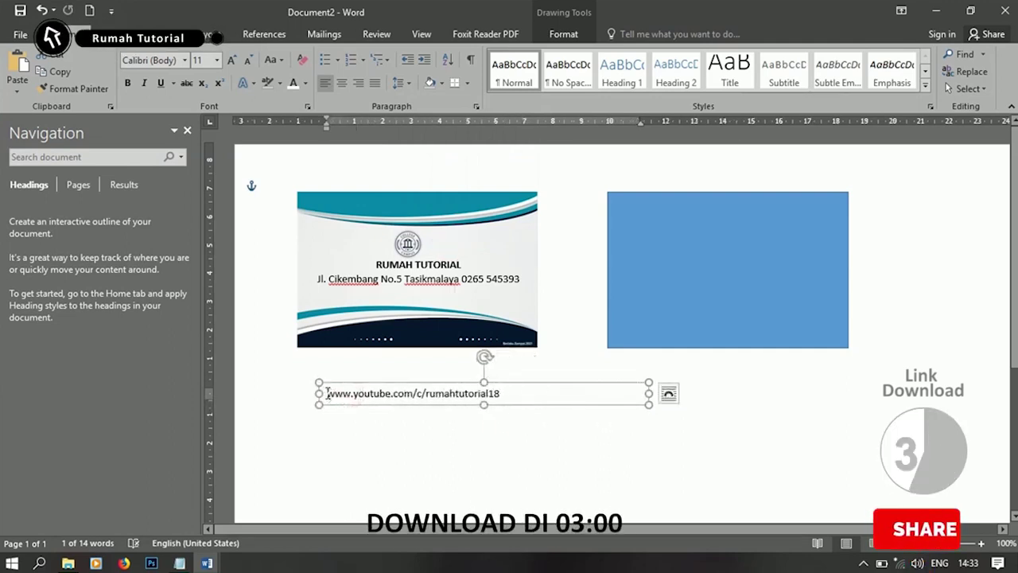
pyautogui.moveTo(327, 393); pyautogui.dragTo(538, 395)
pyautogui.hotkey('ctrl', '[')
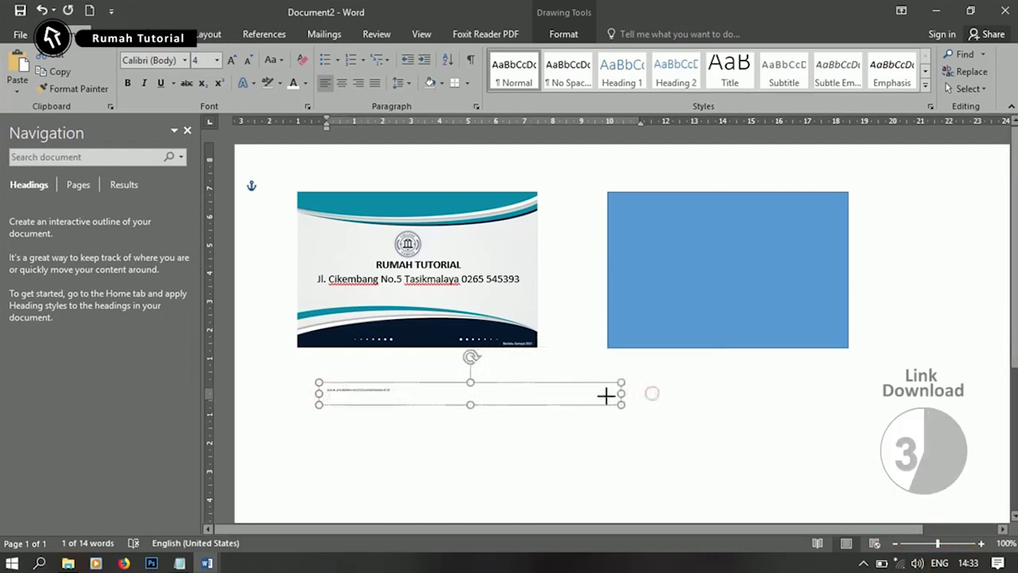
pyautogui.moveTo(606, 395); pyautogui.dragTo(545, 392)
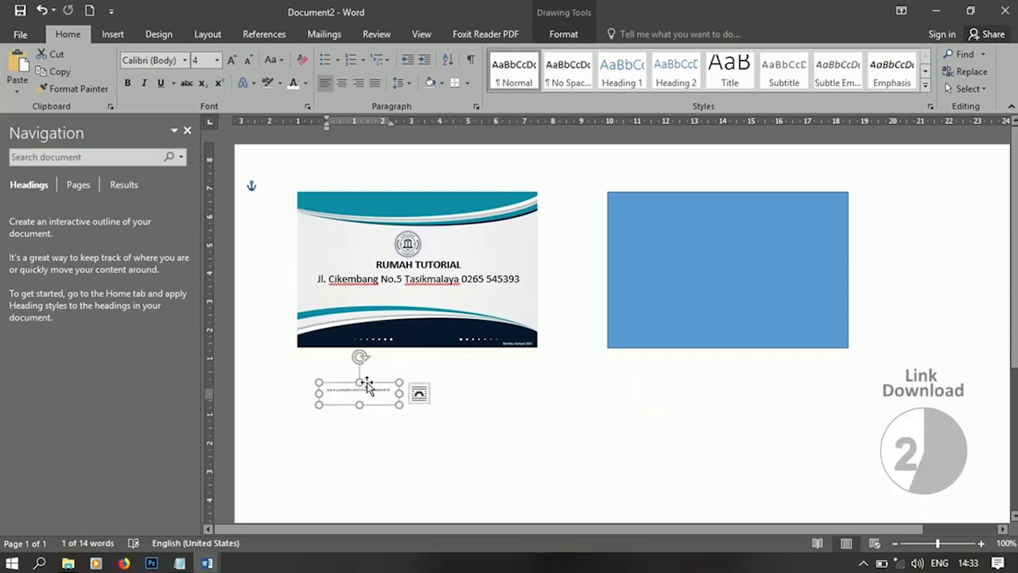
# - Make the URL text white and move it down into the dark bottom band
pyautogui.click(396, 336)
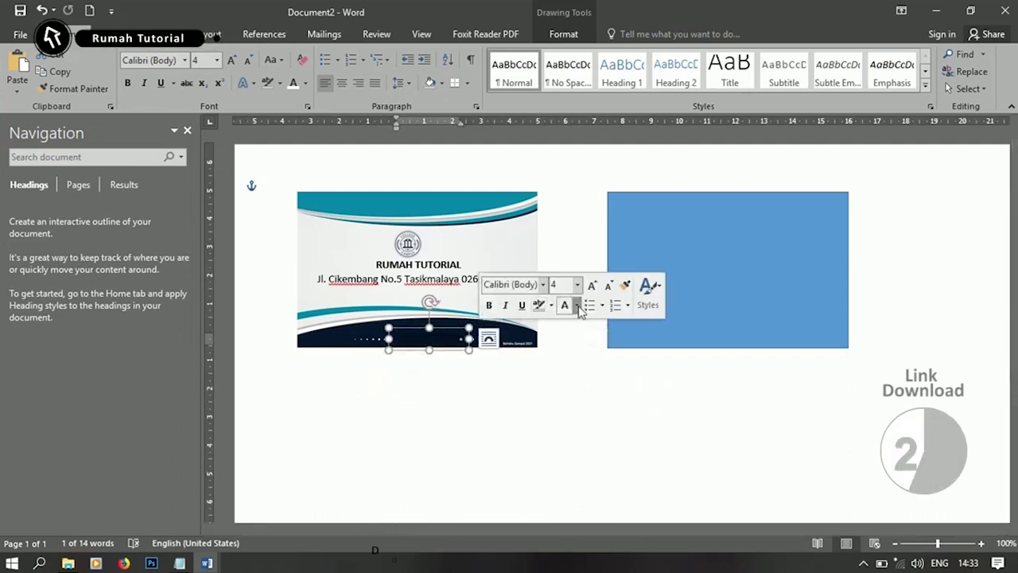
pyautogui.click(576, 305)
pyautogui.click(565, 356)
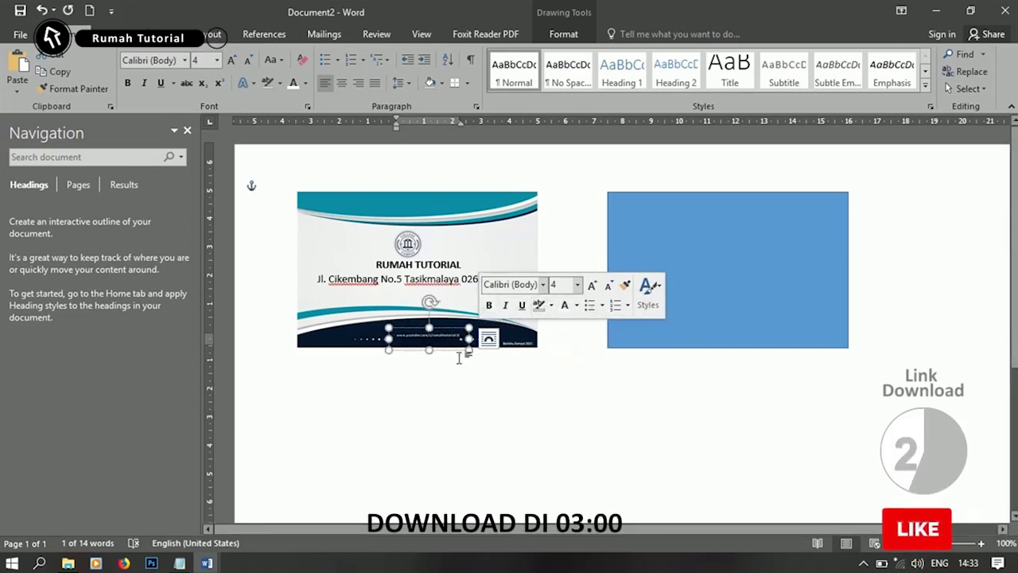
pyautogui.moveTo(440, 327); pyautogui.dragTo(441, 331)
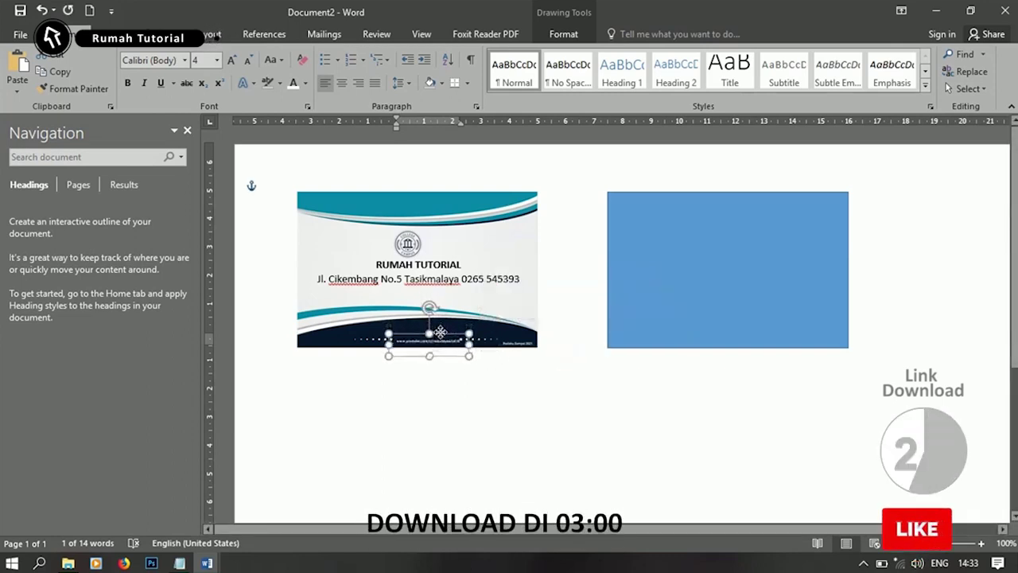
pyautogui.click(416, 390)
# - Restore the URL to size 4 and fine-tune its position within the band
pyautogui.click(396, 339)
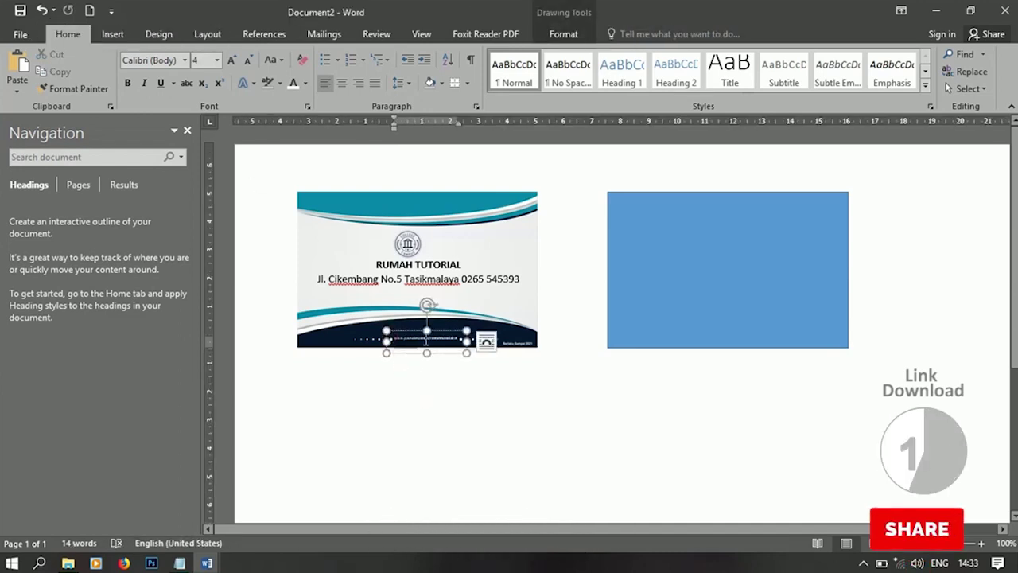
pyautogui.click(471, 340)
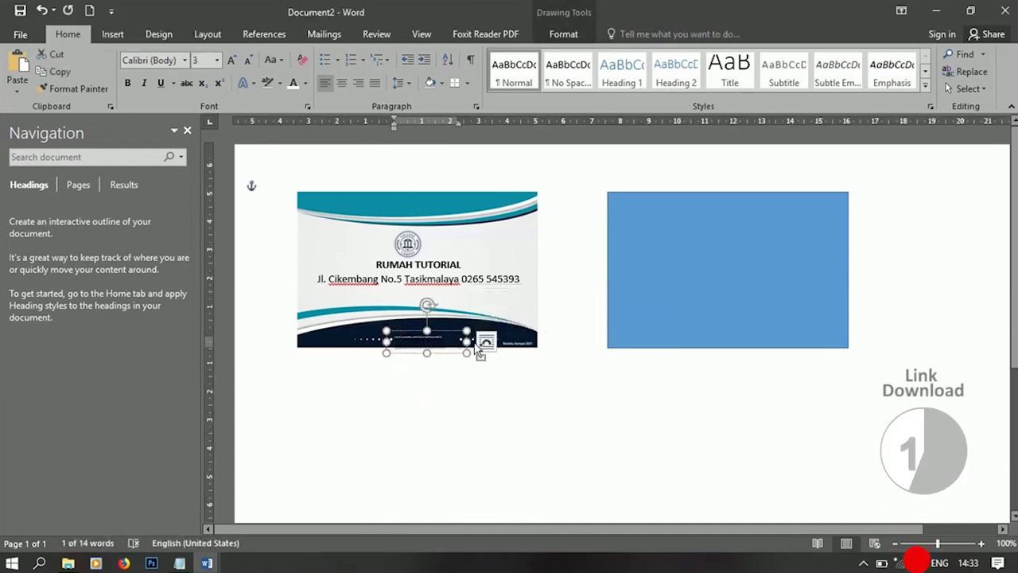
pyautogui.hotkey('ctrl', 'z')
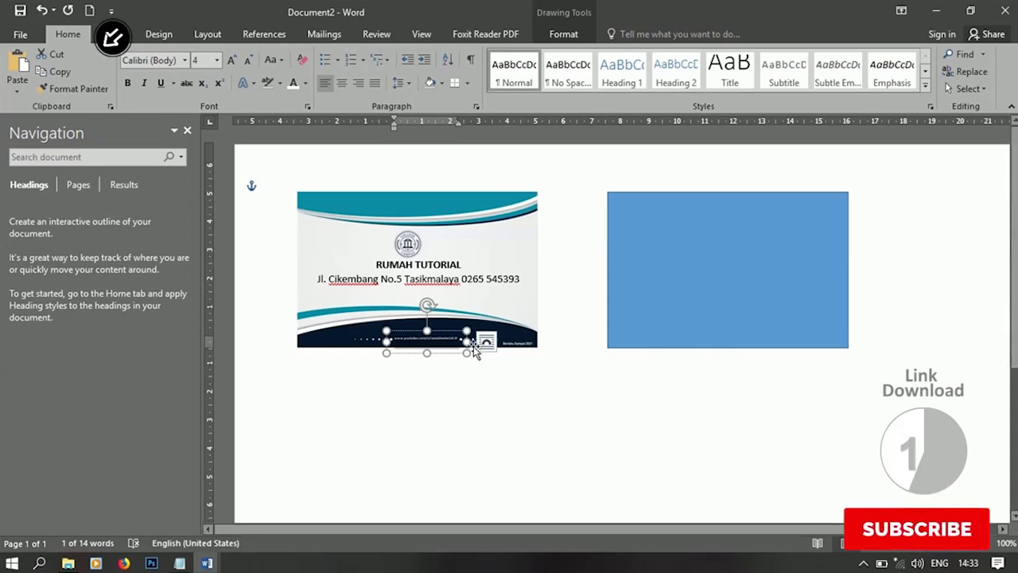
pyautogui.click(448, 401)
pyautogui.click(421, 339)
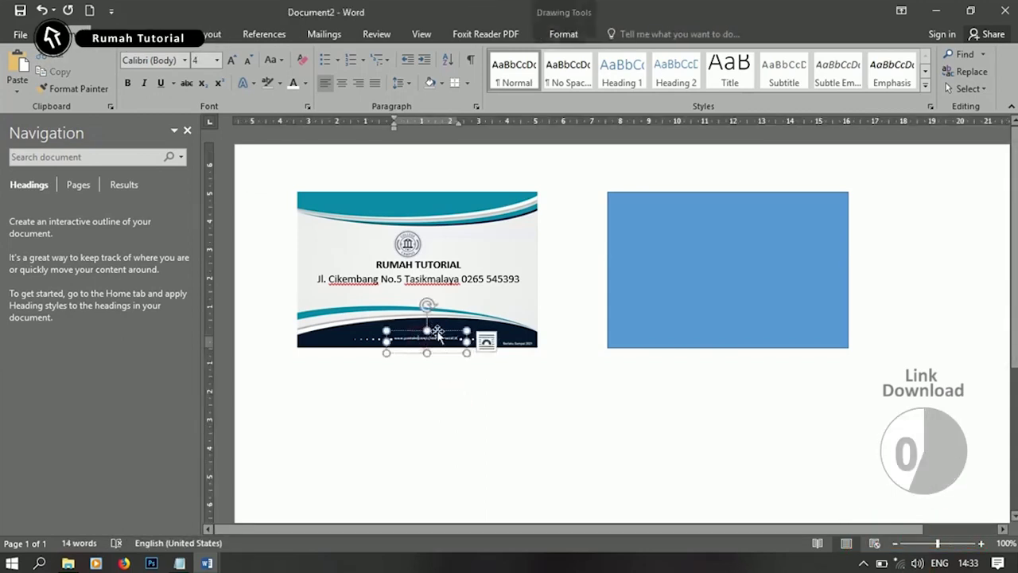
pyautogui.moveTo(441, 334); pyautogui.dragTo(436, 333)
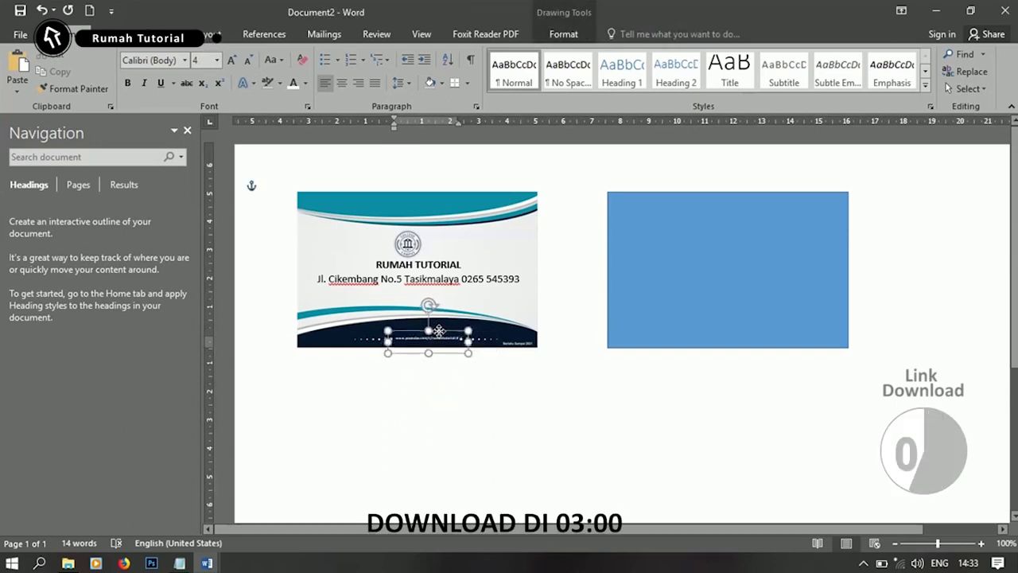
pyautogui.click(428, 384)
pyautogui.click(720, 283)
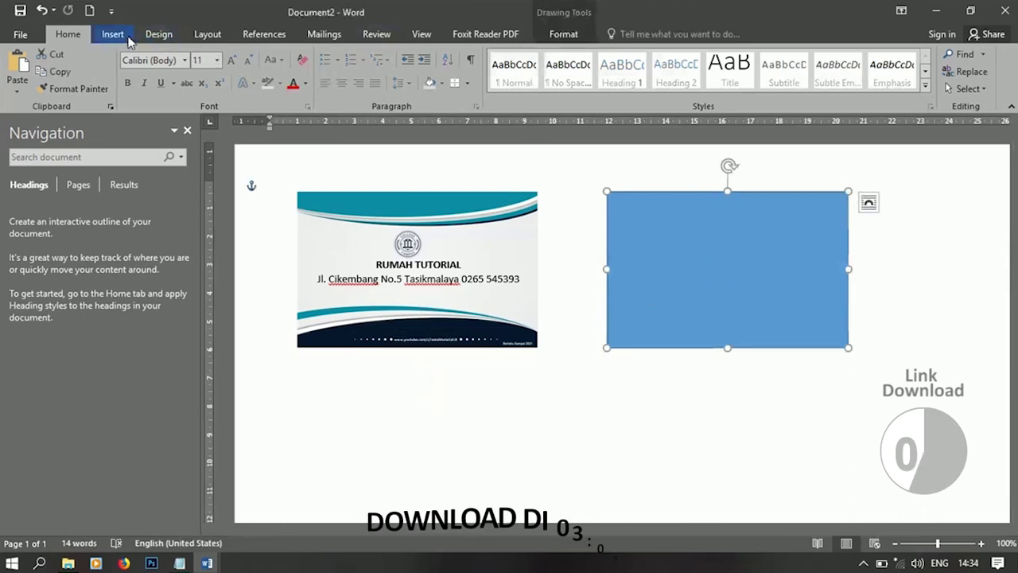
pyautogui.click(127, 38)
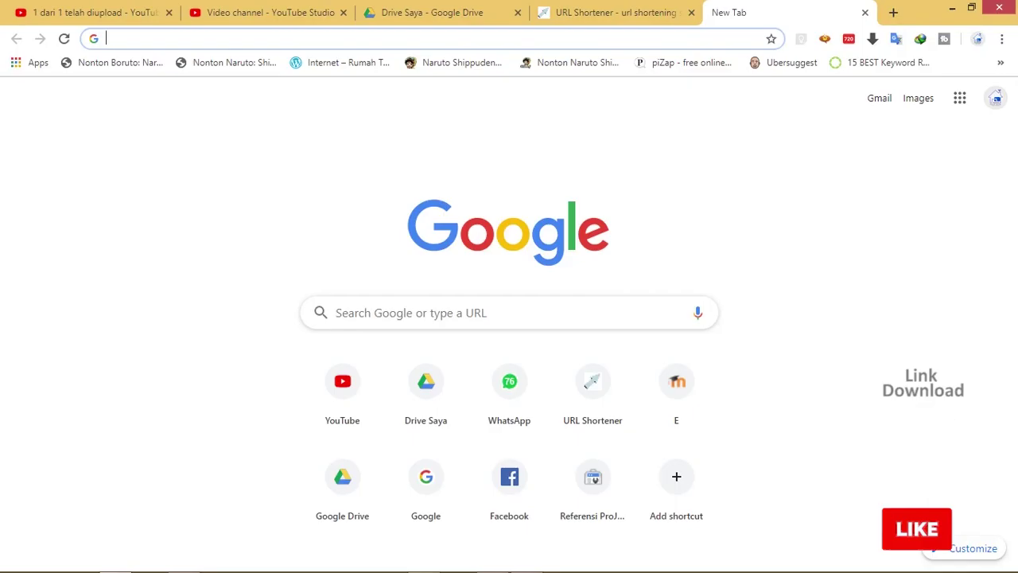
pyautogui.write('http://gg.gg/kartusiswa403')
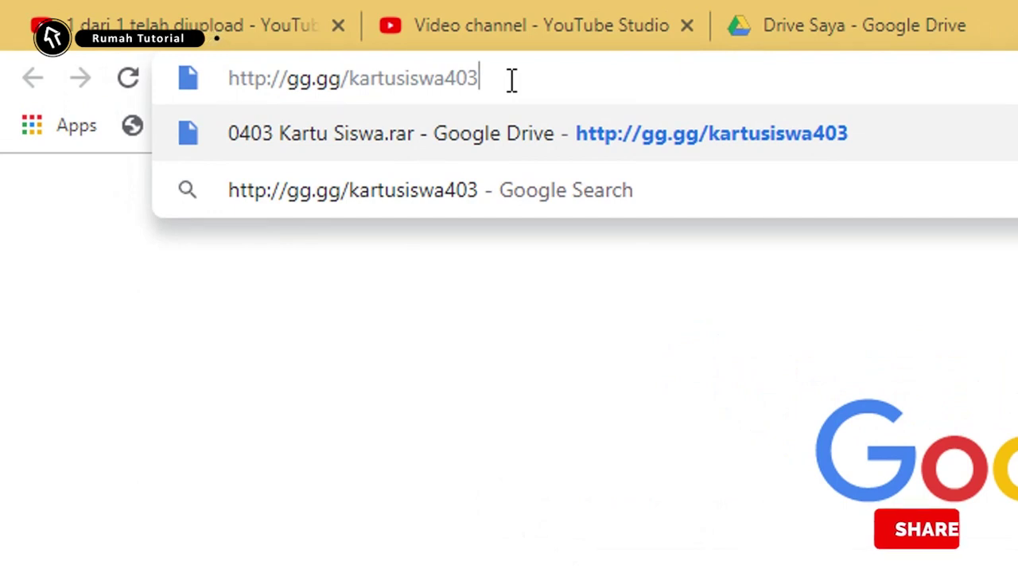
pyautogui.moveTo(509, 79); pyautogui.dragTo(335, 83)
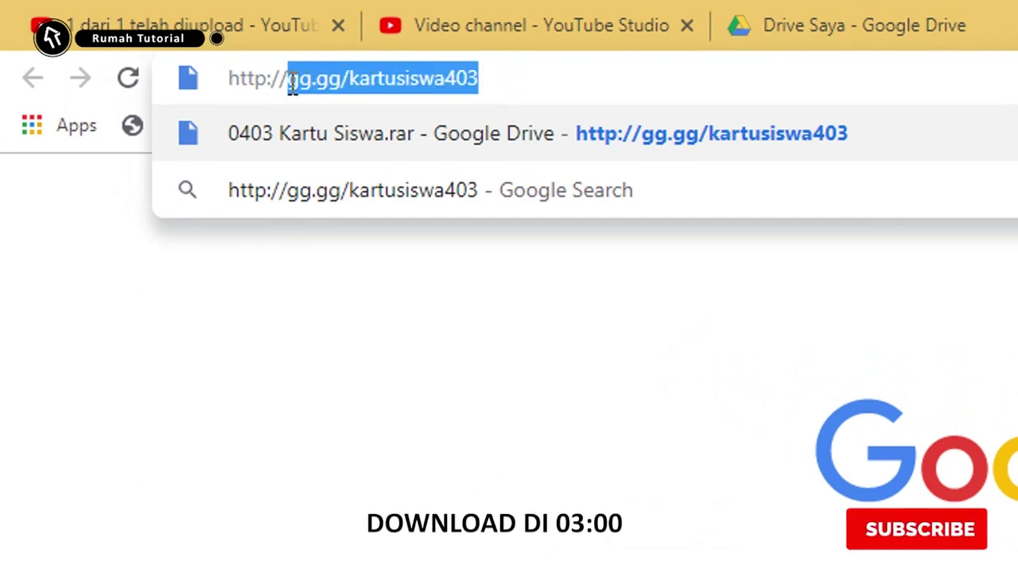
pyautogui.click(559, 82)
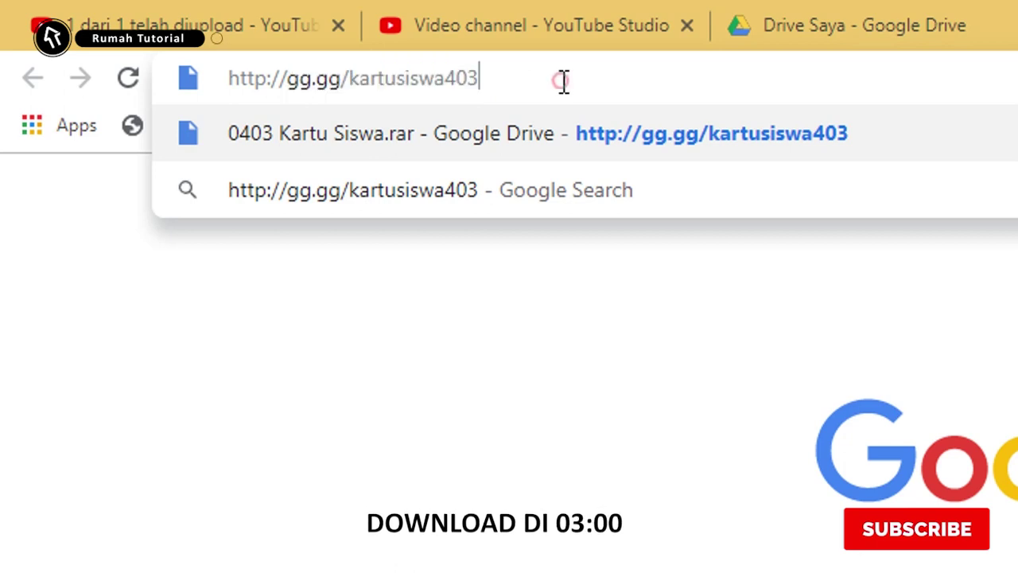
pyautogui.press('Return')
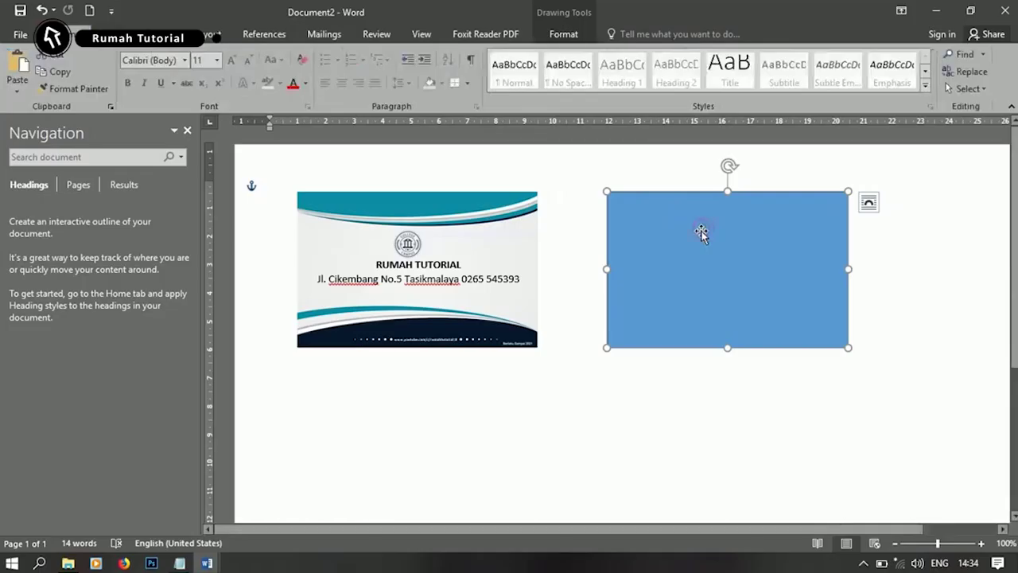
# - Fill the right rectangle with the 'frame depan' picture
pyautogui.doubleClick(700, 230)
pyautogui.click(363, 56)
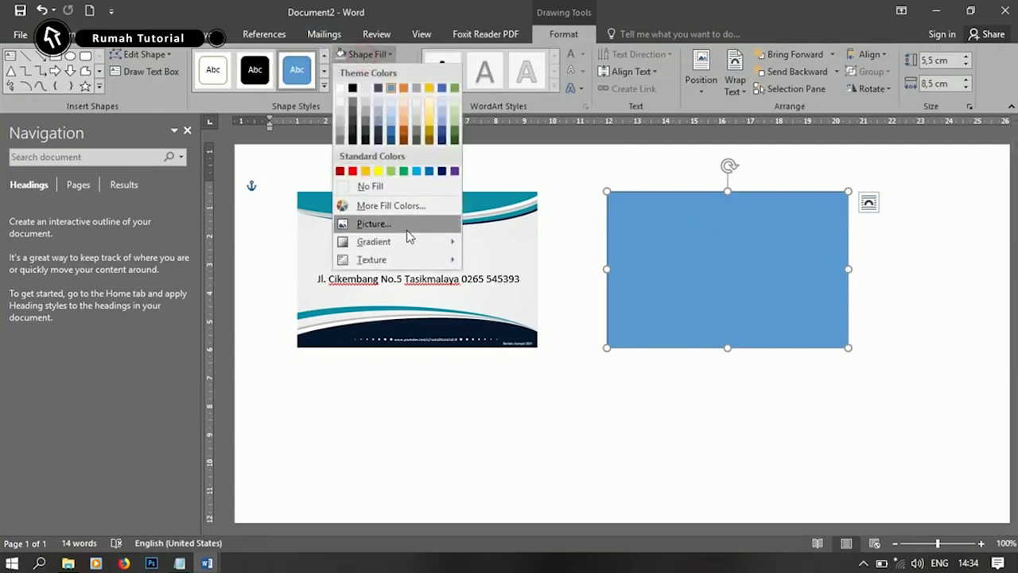
pyautogui.click(368, 224)
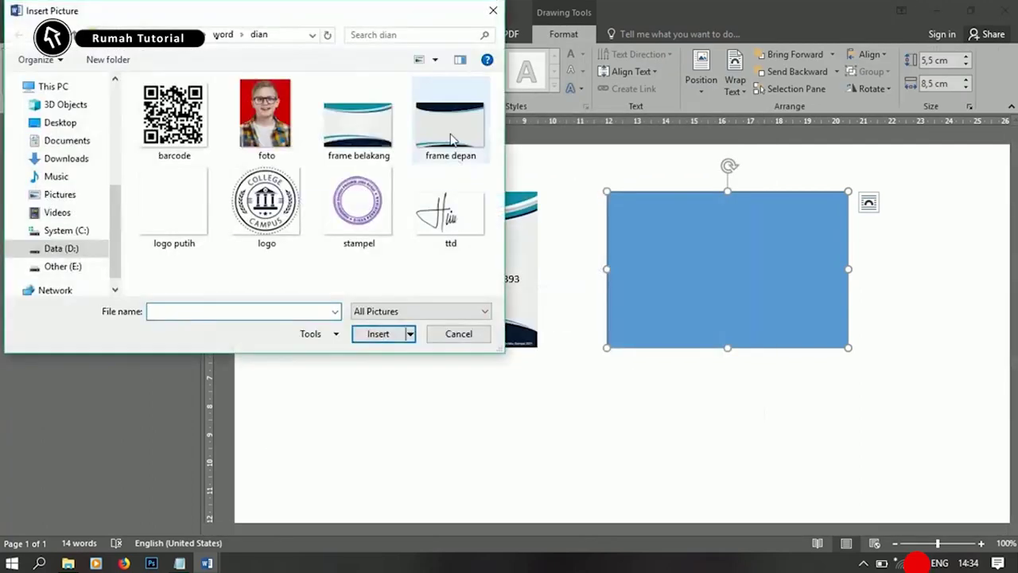
pyautogui.click(448, 125)
pyautogui.click(379, 334)
# - Remove the outline from the 'frame depan' card
pyautogui.rightClick(734, 234)
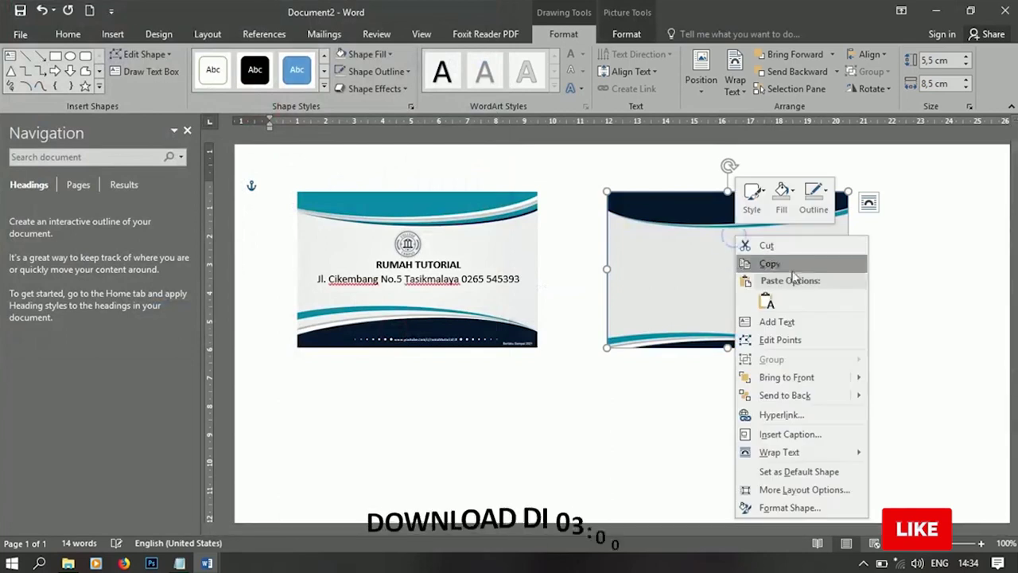
pyautogui.click(814, 195)
pyautogui.click(839, 346)
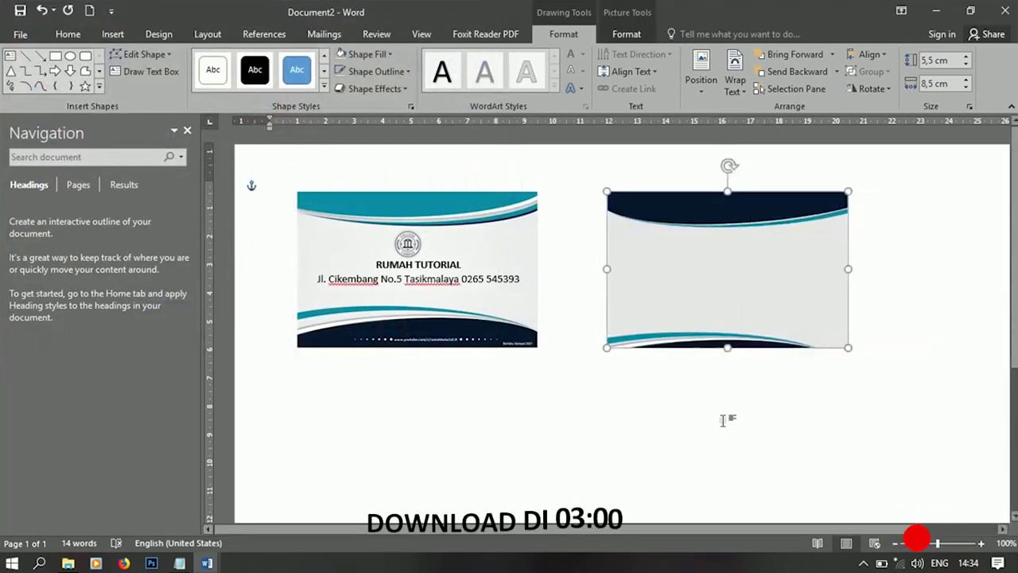
pyautogui.click(724, 420)
pyautogui.click(111, 35)
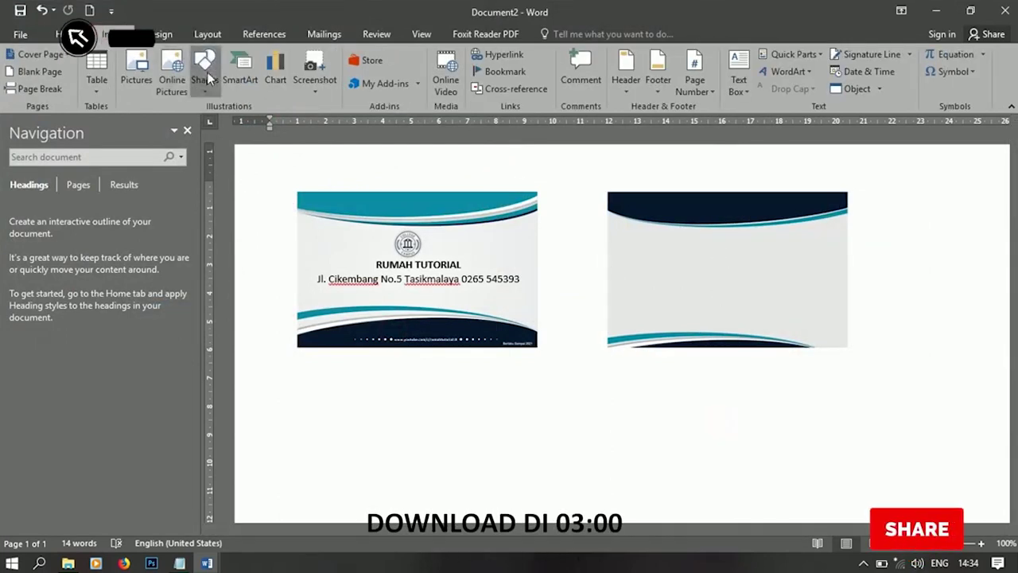
pyautogui.click(204, 77)
pyautogui.click(199, 127)
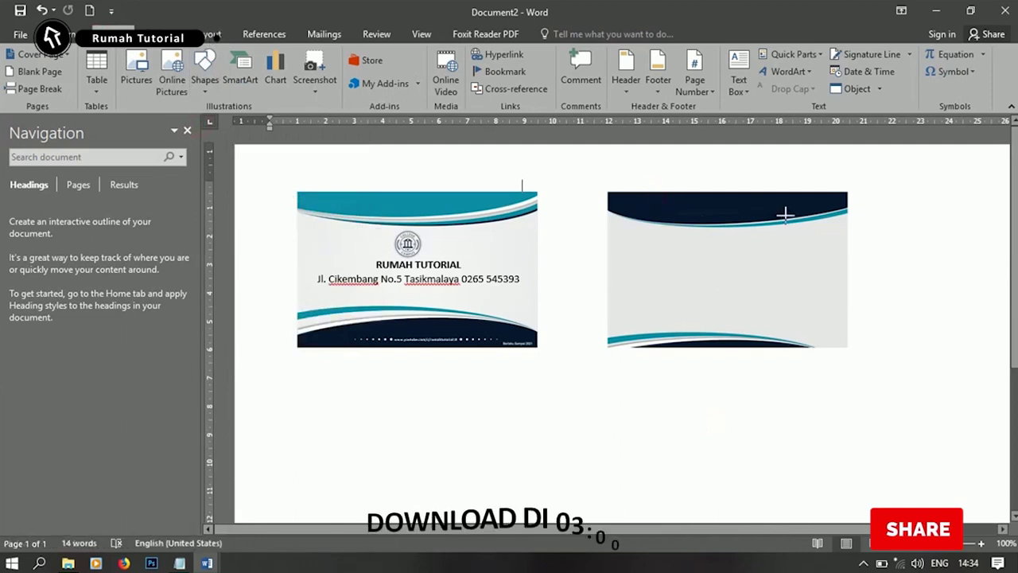
# - Draw a text box across the back card's top band with no outline and no fill
pyautogui.moveTo(786, 214); pyautogui.dragTo(654, 194)
pyautogui.rightClick(694, 204)
pyautogui.click(774, 152)
pyautogui.click(790, 307)
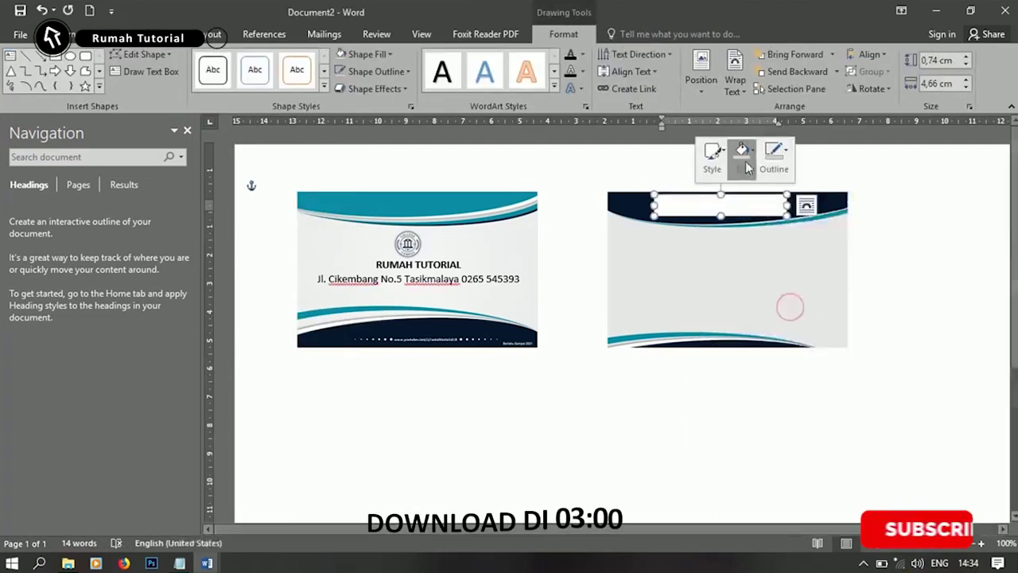
pyautogui.click(745, 160)
pyautogui.click(756, 302)
# - Copy the KARTU PELAJAR and RUMAH TUTORIAL lines from the Notepad notes
pyautogui.click(182, 563)
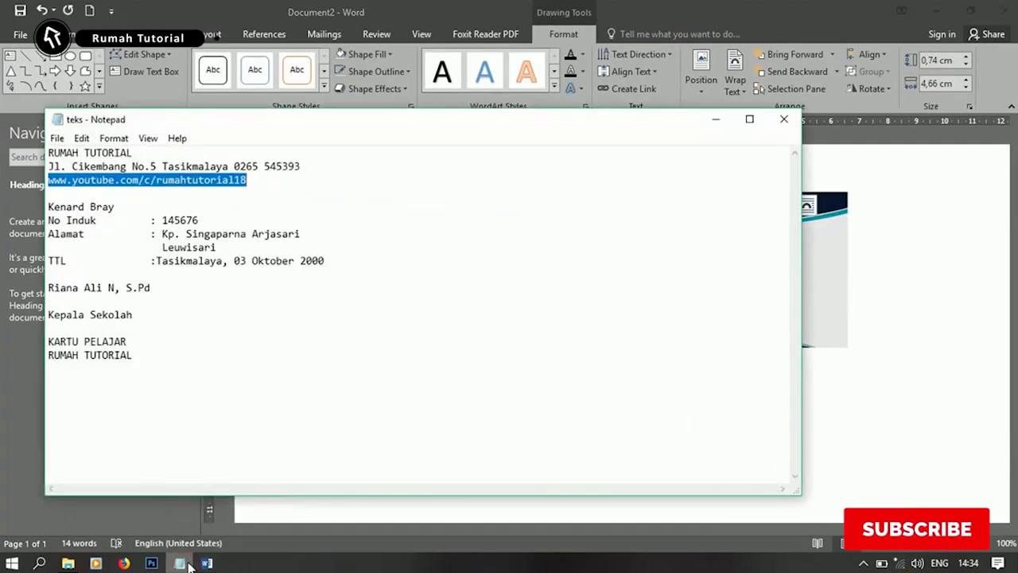
pyautogui.moveTo(49, 341); pyautogui.dragTo(132, 355)
pyautogui.rightClick(102, 354)
pyautogui.click(184, 189)
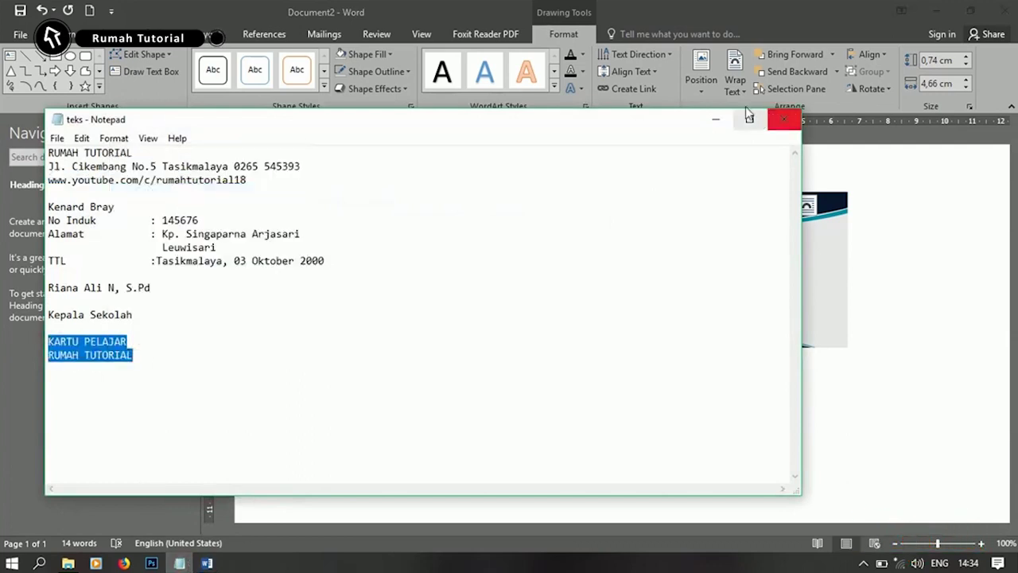
pyautogui.click(783, 119)
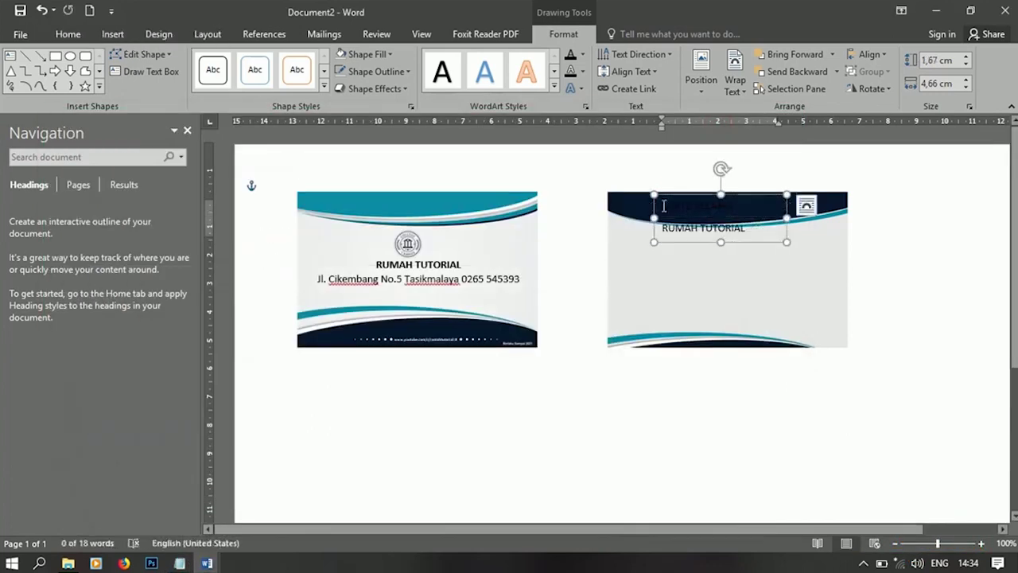
# - Tighten the two title lines' spacing, make them white, and nudge the box right and up
pyautogui.moveTo(664, 206); pyautogui.dragTo(751, 233)
pyautogui.click(67, 34)
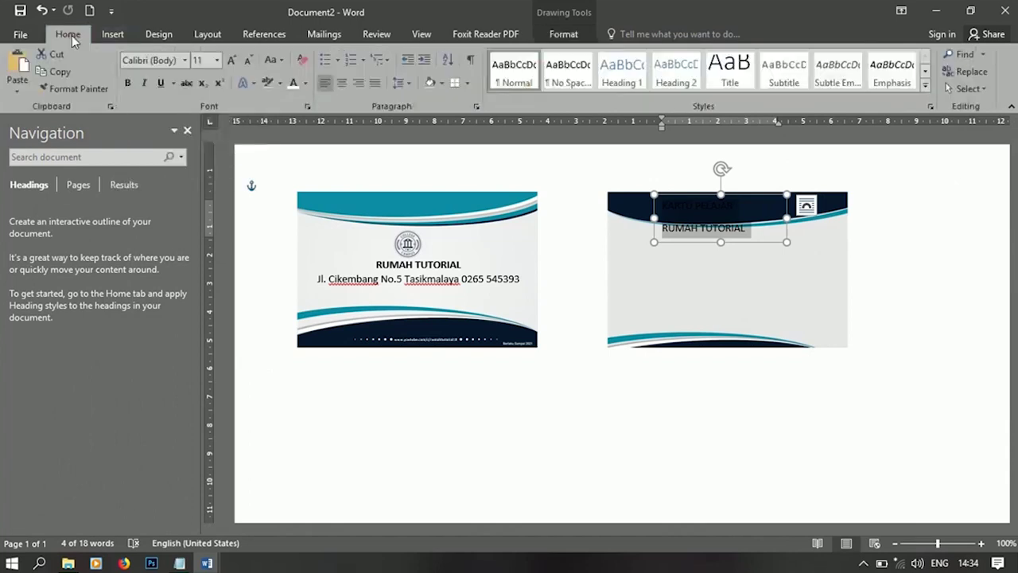
pyautogui.click(401, 83)
pyautogui.click(442, 247)
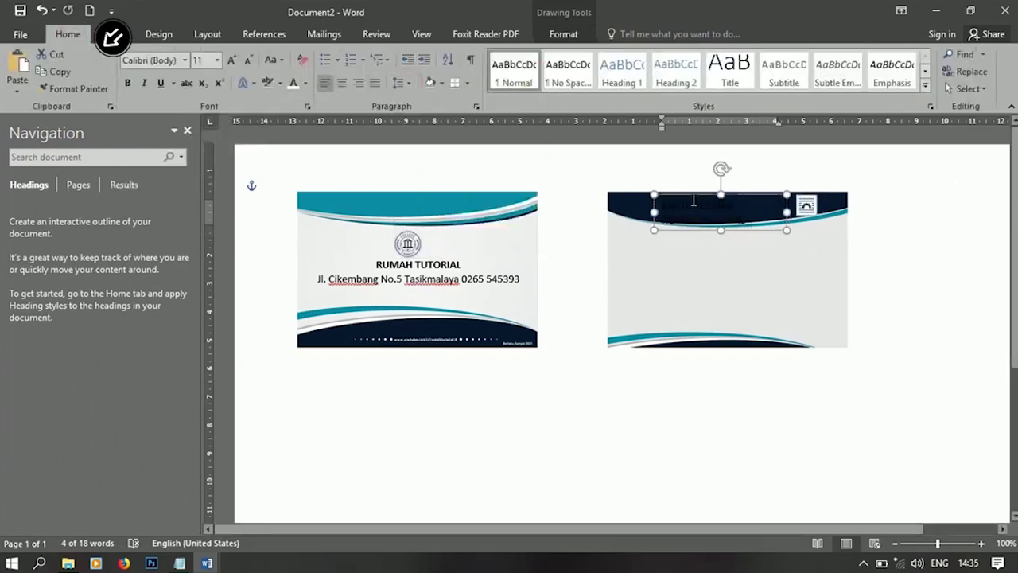
pyautogui.click(855, 193)
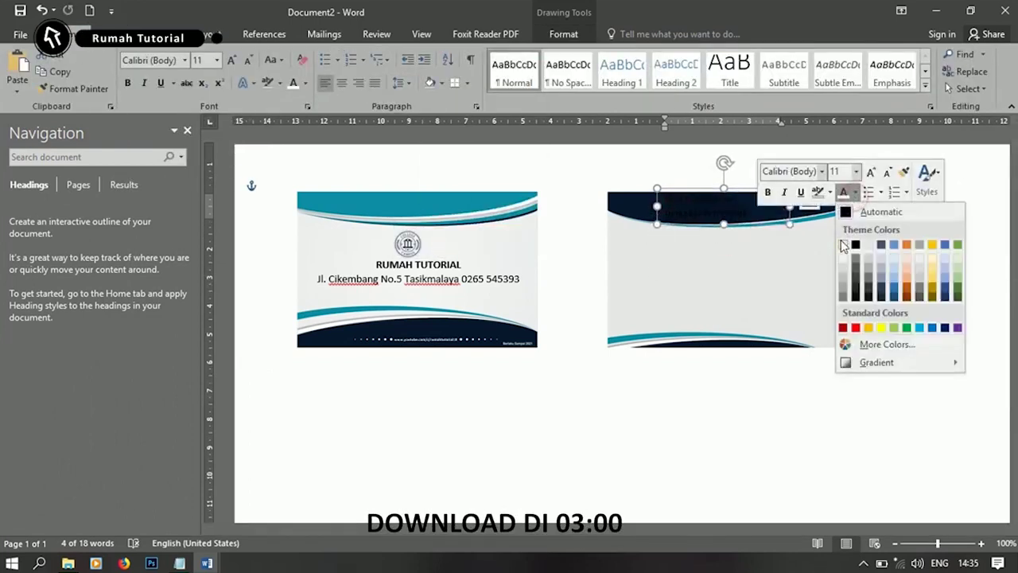
pyautogui.click(843, 244)
pyautogui.moveTo(684, 191); pyautogui.dragTo(690, 187)
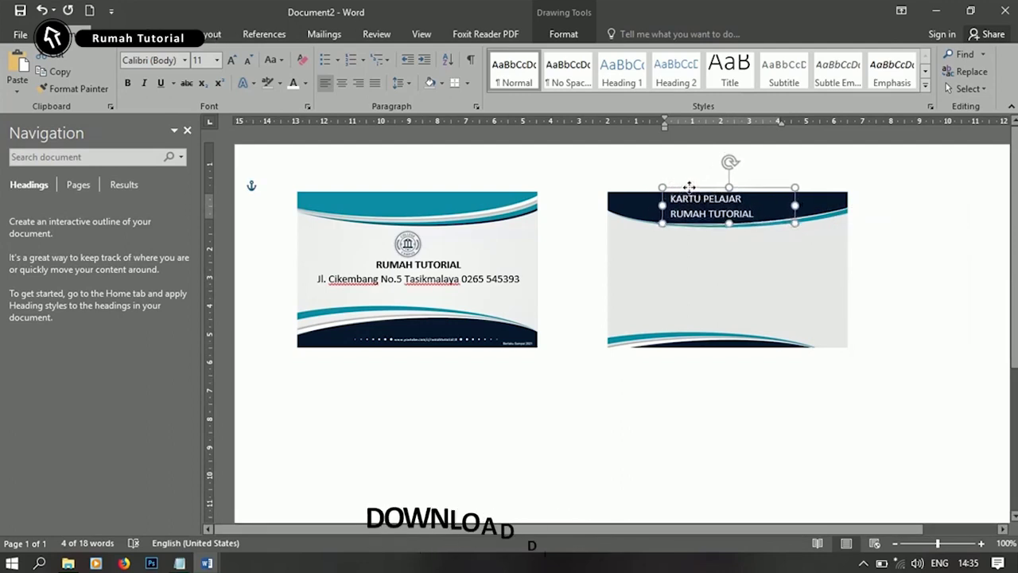
pyautogui.click(522, 183)
# - Add a circle filled with the logo putih picture at the back card's top-left, sized 0,85 cm
pyautogui.click(107, 34)
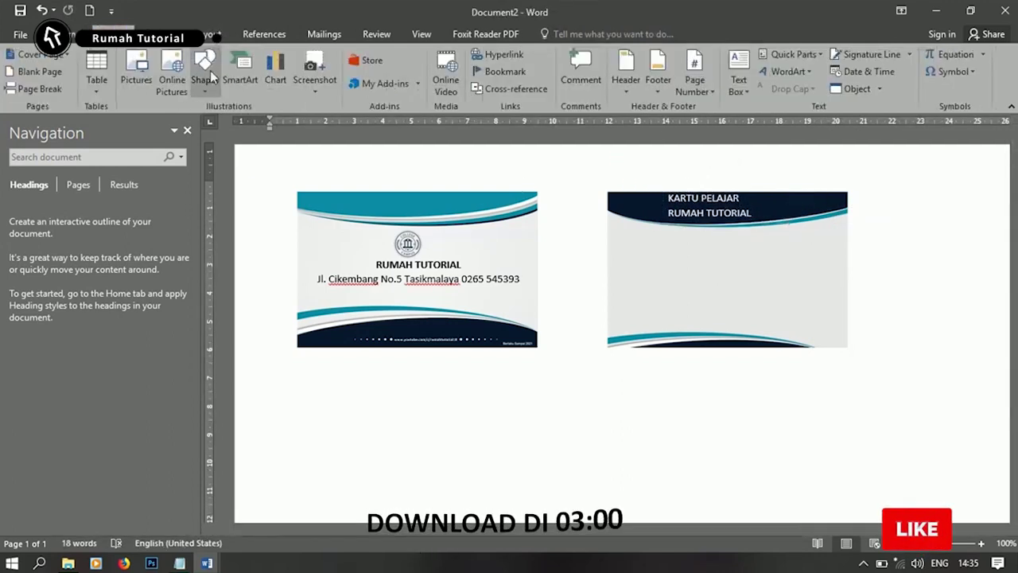
pyautogui.click(204, 80)
pyautogui.click(209, 148)
pyautogui.moveTo(523, 413); pyautogui.dragTo(555, 440)
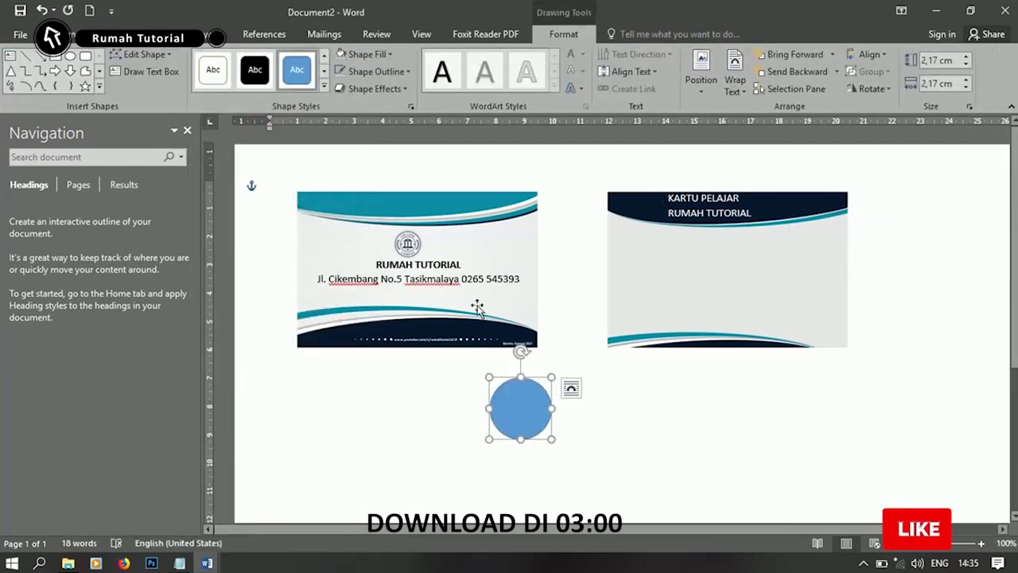
pyautogui.click(384, 54)
pyautogui.click(383, 227)
pyautogui.click(514, 316)
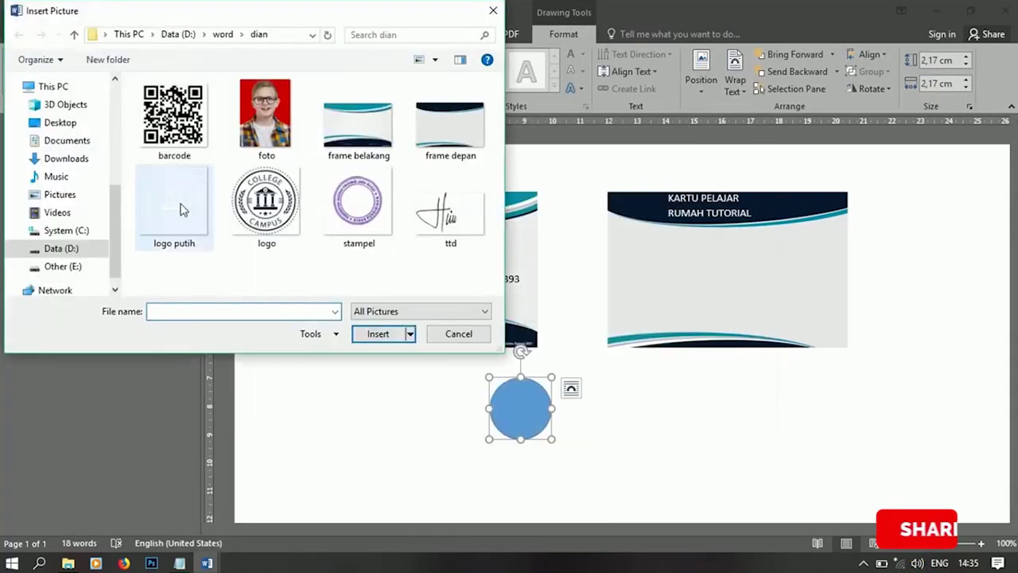
pyautogui.click(182, 210)
pyautogui.click(390, 334)
pyautogui.moveTo(572, 362); pyautogui.dragTo(639, 202)
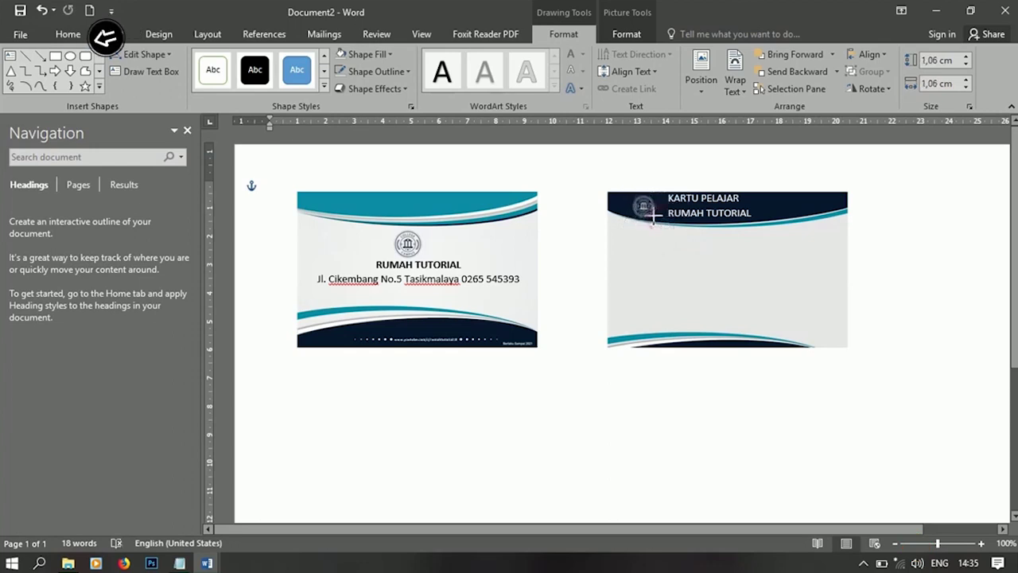
pyautogui.moveTo(657, 221); pyautogui.dragTo(655, 197)
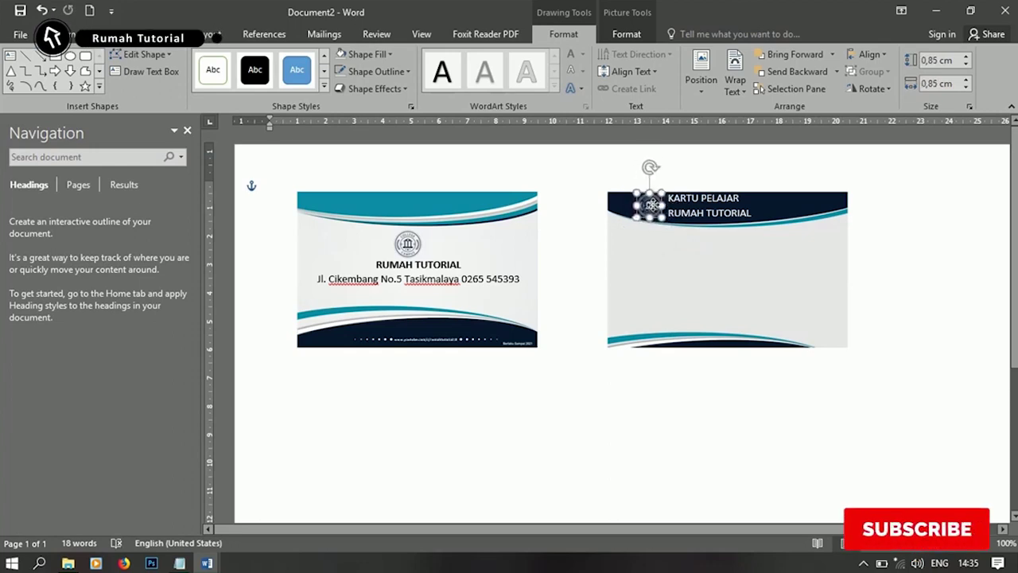
pyautogui.click(712, 165)
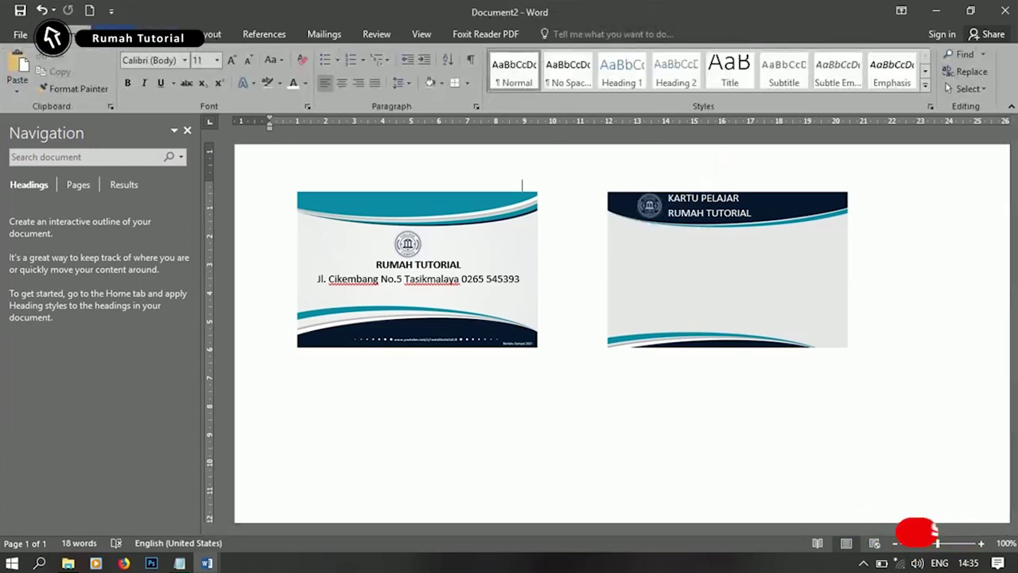
# - Add a rectangle filled with the foto picture below the header, shrunk and shifted slightly left
pyautogui.click(118, 34)
pyautogui.click(205, 79)
pyautogui.click(205, 184)
pyautogui.moveTo(685, 319); pyautogui.dragTo(687, 321)
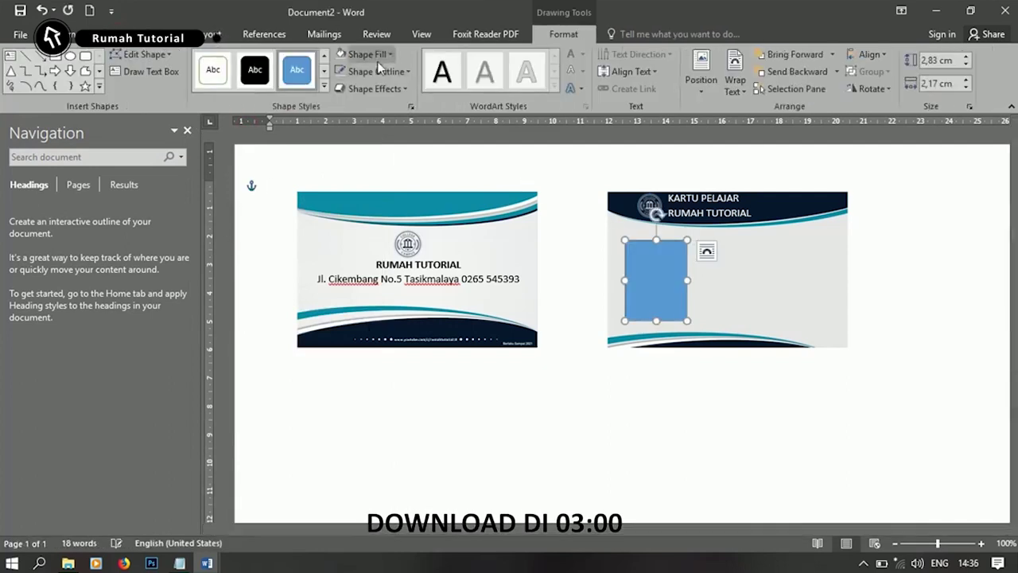
pyautogui.click(388, 51)
pyautogui.click(398, 229)
pyautogui.click(509, 316)
pyautogui.doubleClick(276, 114)
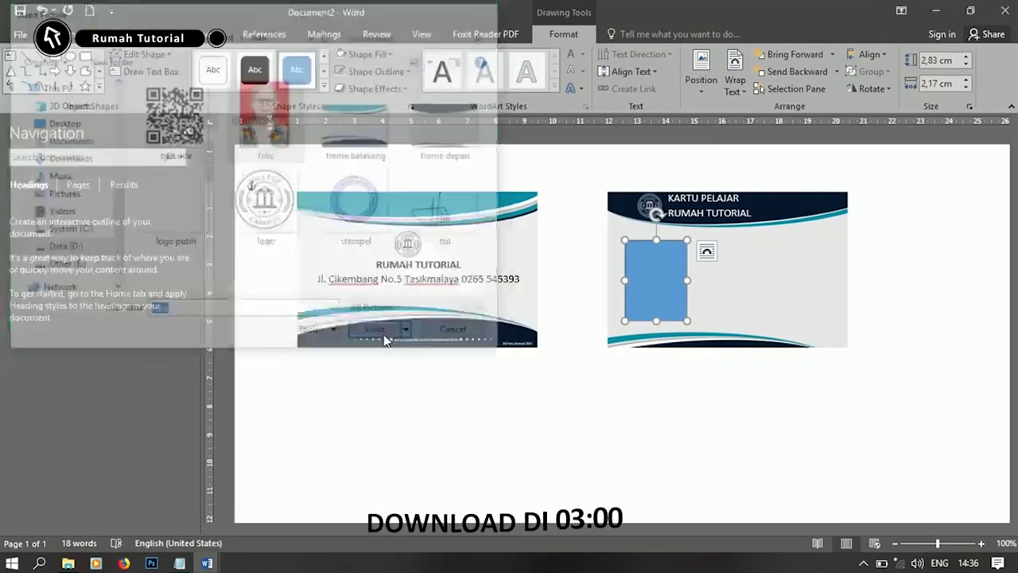
pyautogui.moveTo(688, 321); pyautogui.dragTo(681, 312)
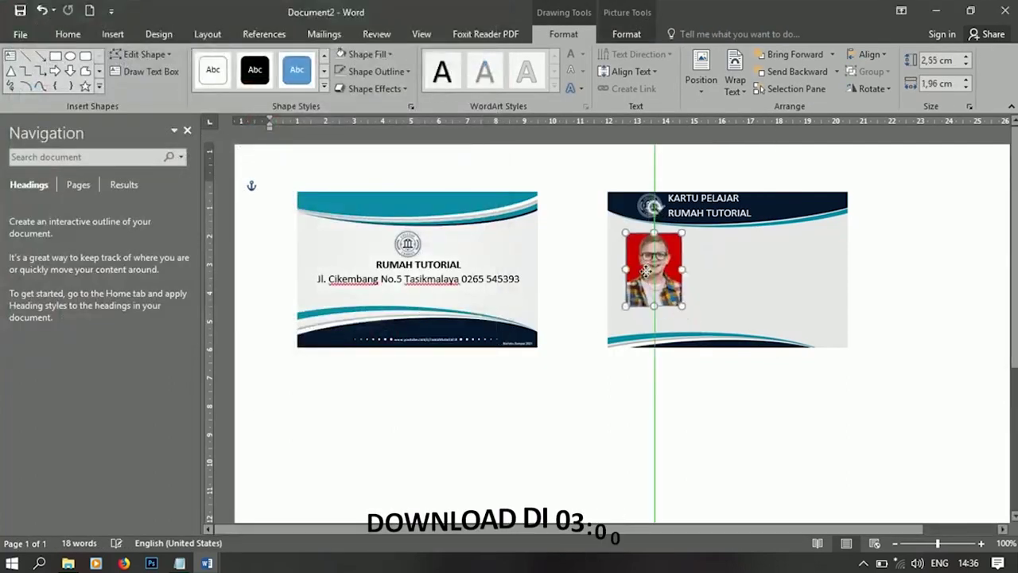
pyautogui.moveTo(653, 278); pyautogui.dragTo(641, 275)
pyautogui.click(579, 255)
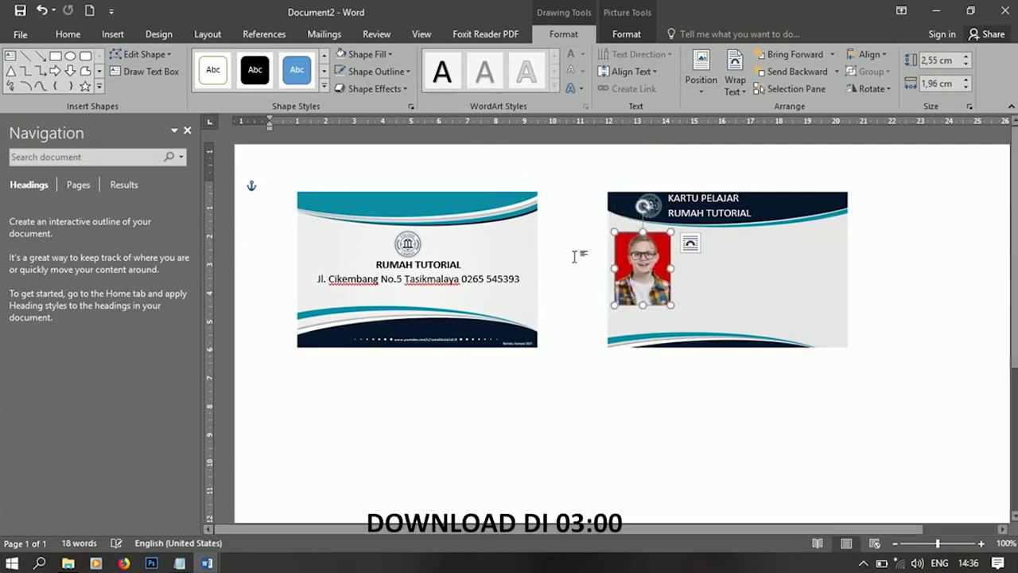
pyautogui.click(112, 34)
pyautogui.click(204, 71)
# - Draw a no-fill text box beside the photo on the back card
pyautogui.click(213, 123)
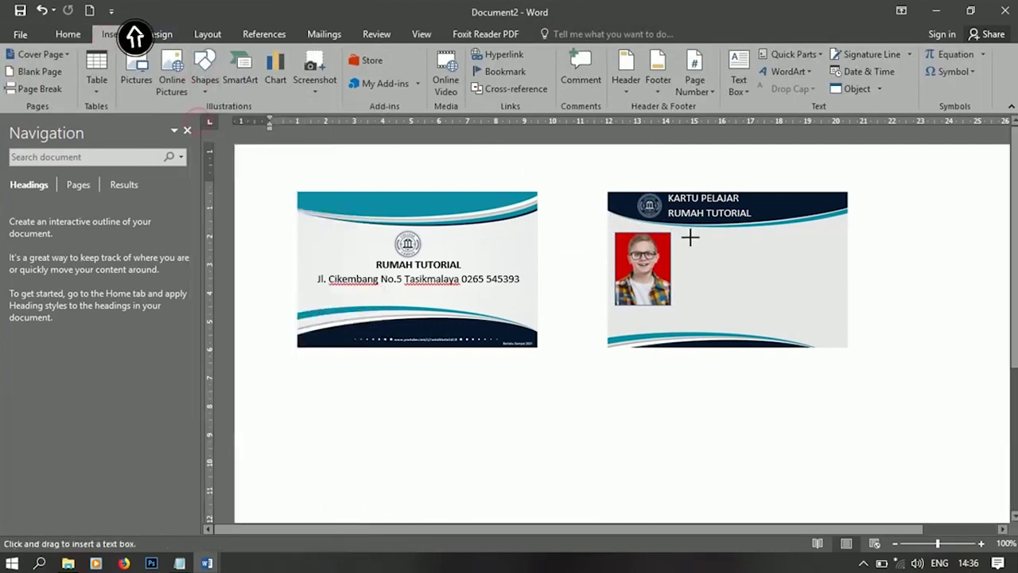
pyautogui.moveTo(803, 257); pyautogui.dragTo(802, 257)
pyautogui.rightClick(690, 248)
pyautogui.click(768, 199)
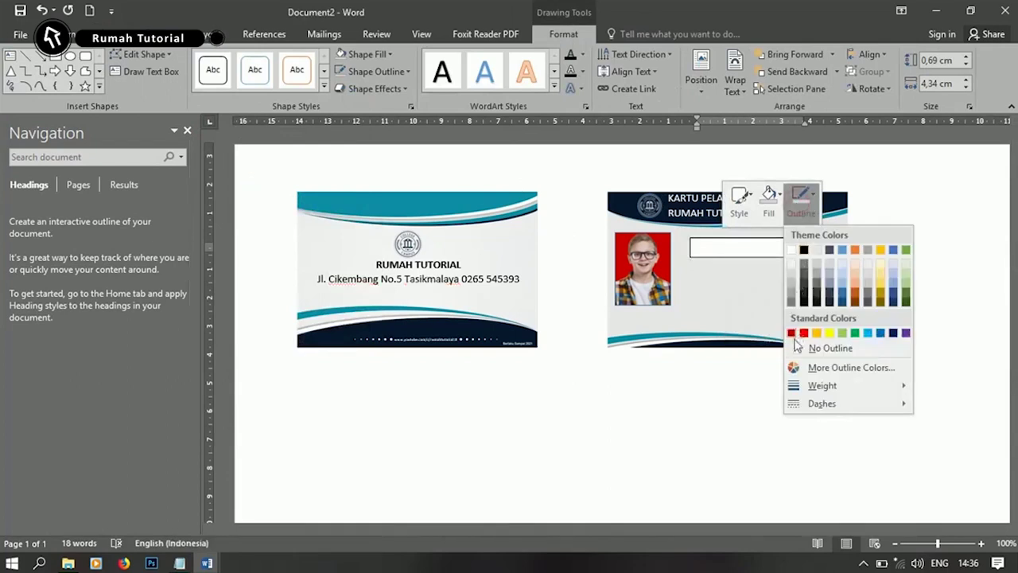
pyautogui.click(769, 350)
# - Paste the student's name from the notes, make it bold at size 14, and fit the box
pyautogui.click(180, 563)
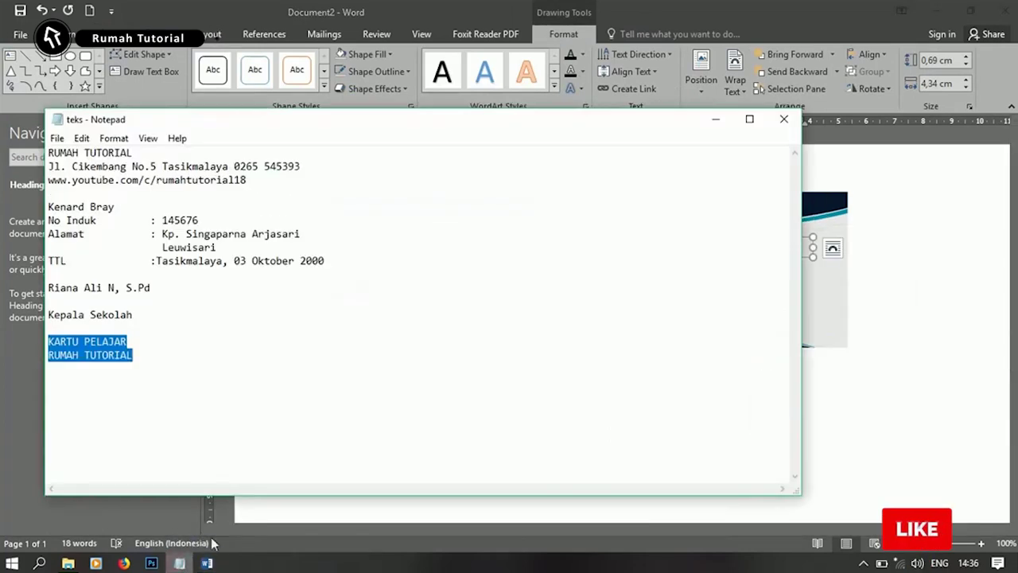
pyautogui.rightClick(102, 201)
pyautogui.click(172, 249)
pyautogui.click(715, 119)
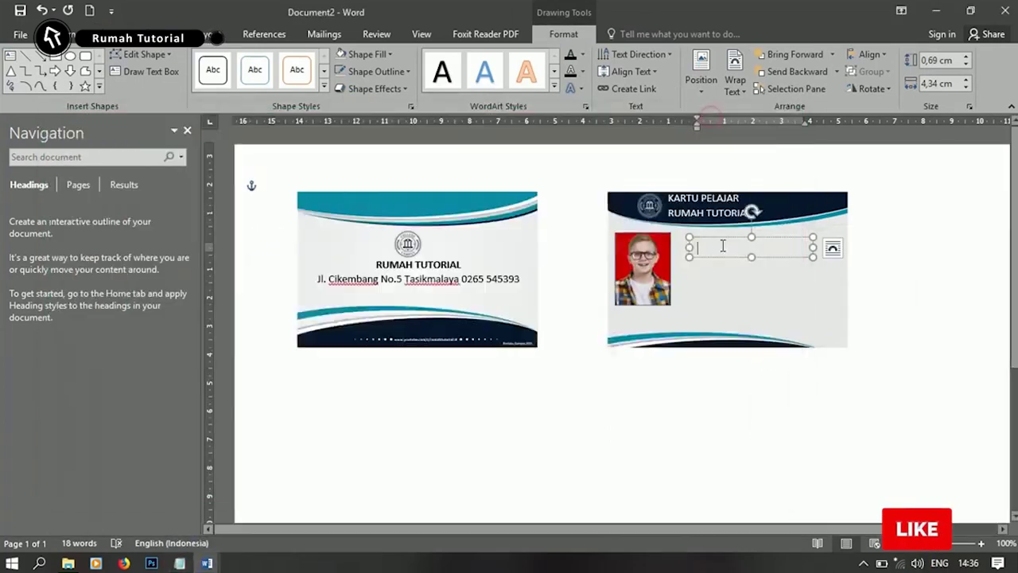
pyautogui.click(782, 221)
pyautogui.click(872, 201)
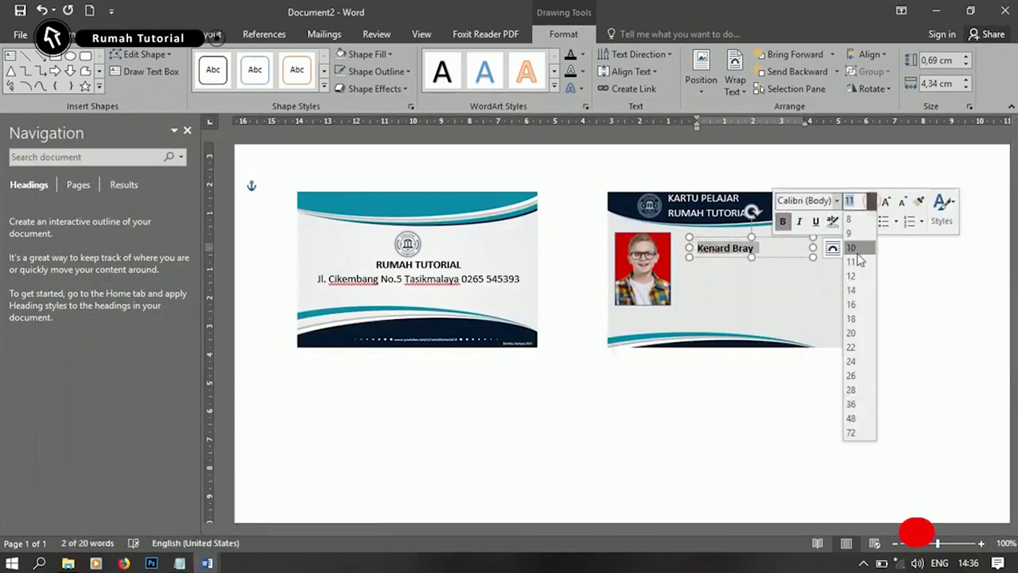
pyautogui.click(855, 291)
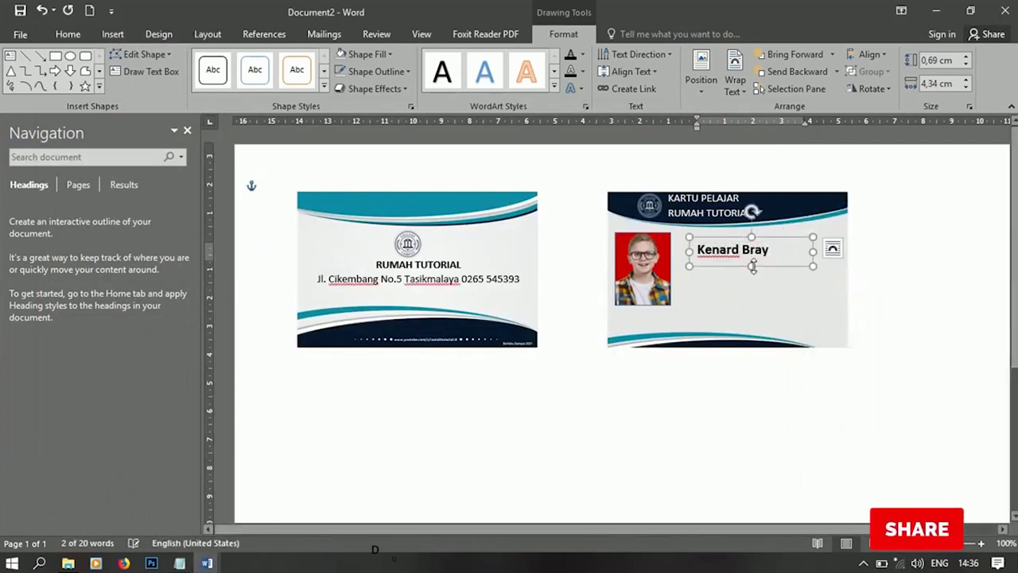
pyautogui.moveTo(715, 236); pyautogui.dragTo(708, 231)
pyautogui.click(686, 412)
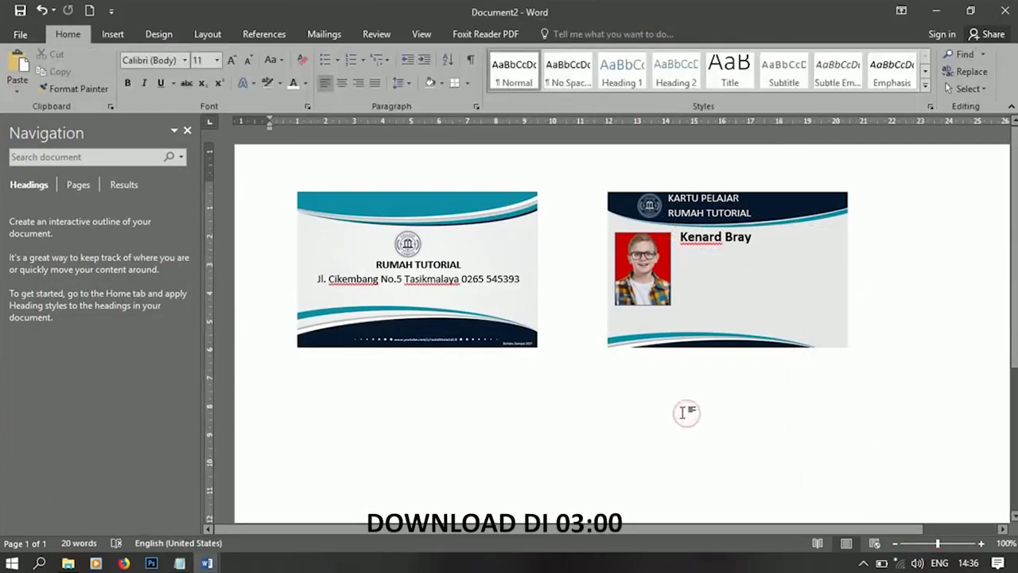
pyautogui.click(112, 34)
# - Draw a straight line under the student's name
pyautogui.click(208, 73)
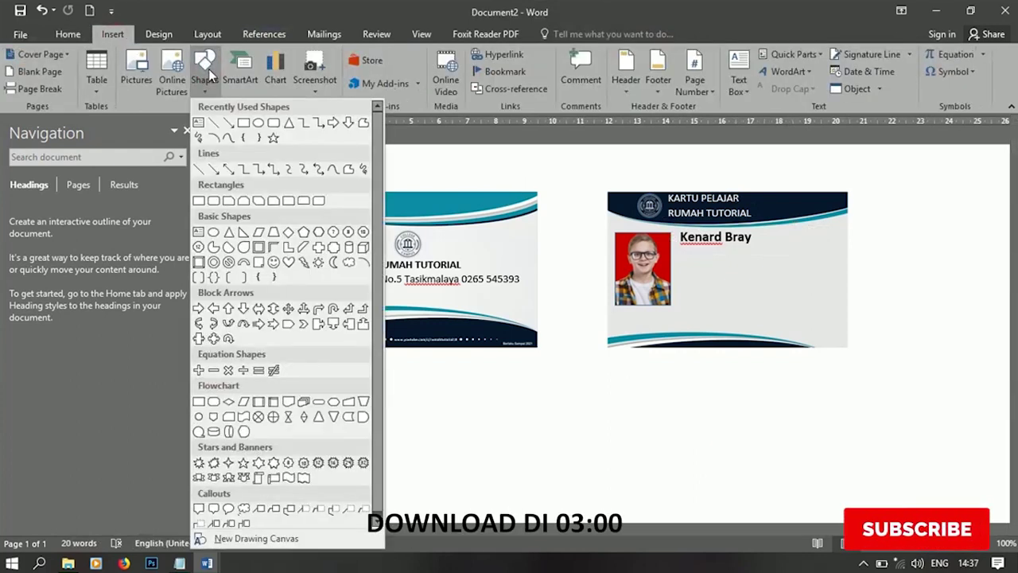
pyautogui.click(213, 121)
pyautogui.moveTo(679, 248); pyautogui.dragTo(762, 248)
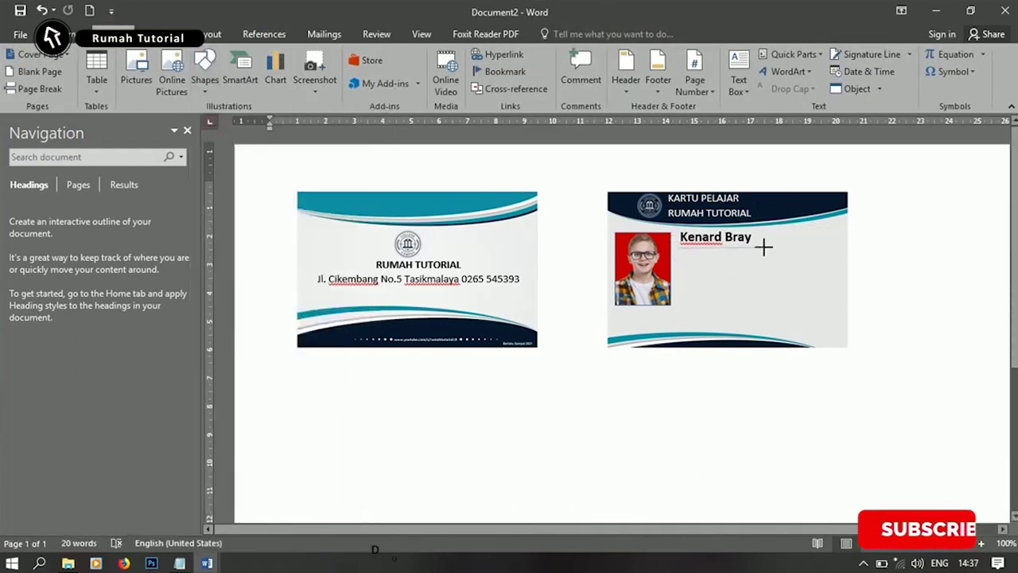
# - Draw a no-fill box below the name for the details
pyautogui.click(112, 35)
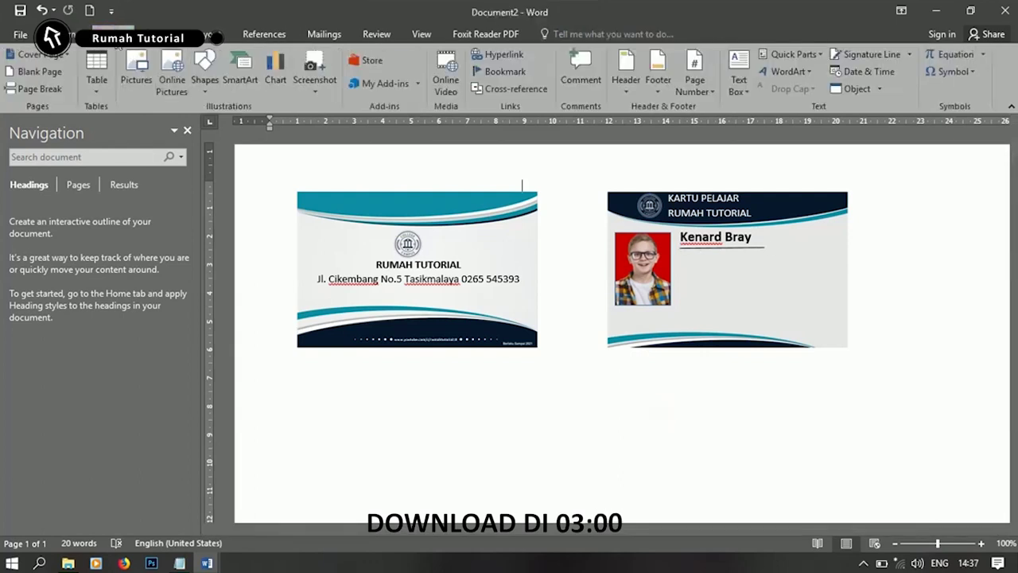
pyautogui.click(205, 73)
pyautogui.click(209, 119)
pyautogui.moveTo(807, 313); pyautogui.dragTo(824, 312)
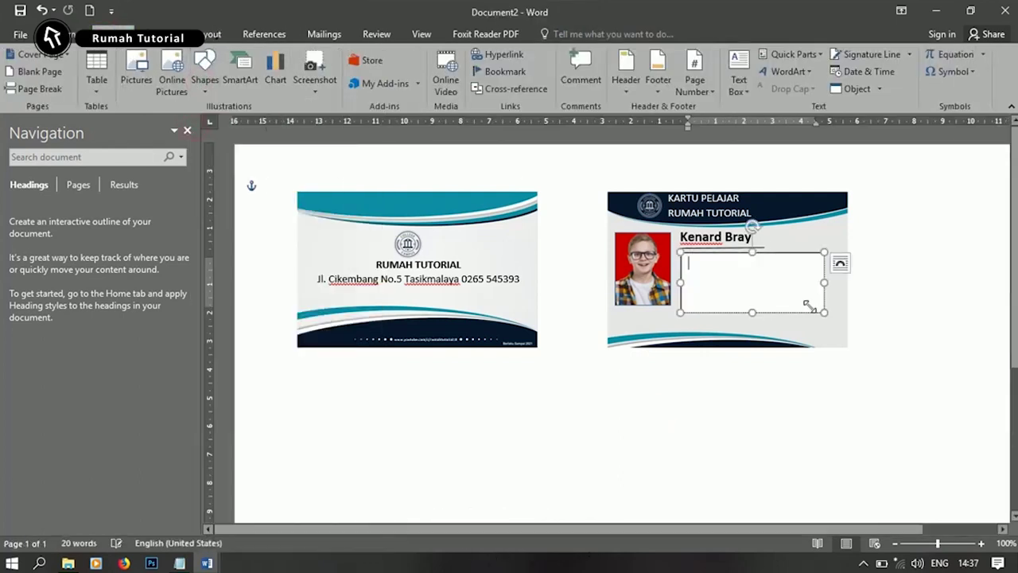
pyautogui.rightClick(768, 263)
pyautogui.click(813, 208)
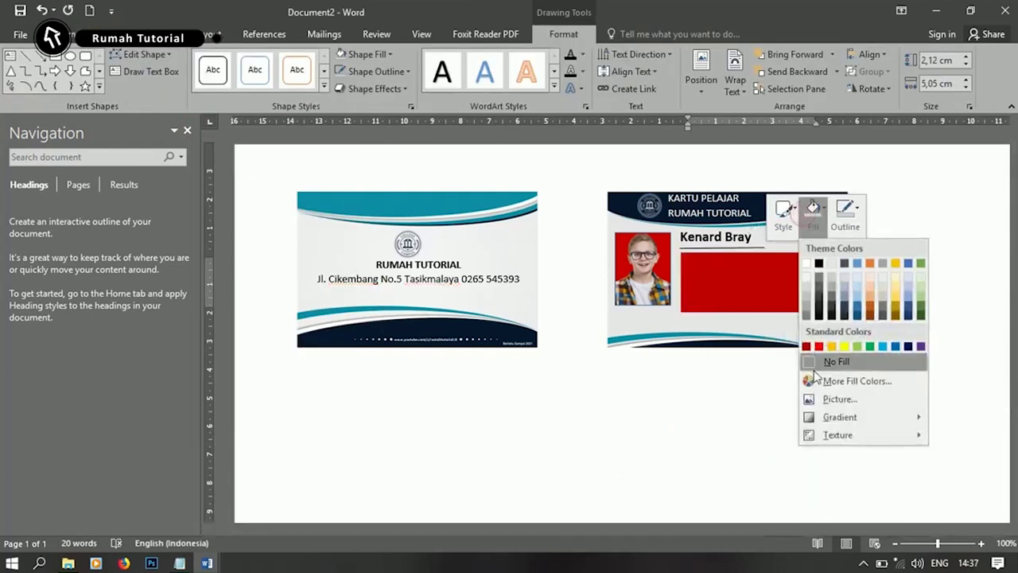
pyautogui.click(831, 360)
# - Bring in the No Induk, Alamat and TTL lines, widen the box, and remove paragraph spacing
pyautogui.hotkey('alt', 'Tab')
pyautogui.moveTo(48, 220); pyautogui.dragTo(360, 263)
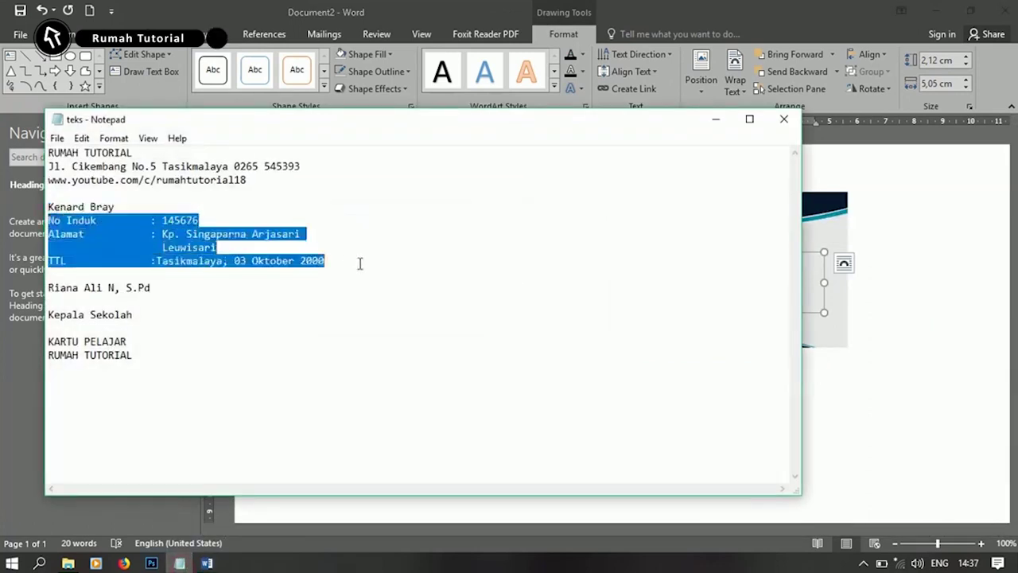
pyautogui.hotkey('alt', 'Tab')
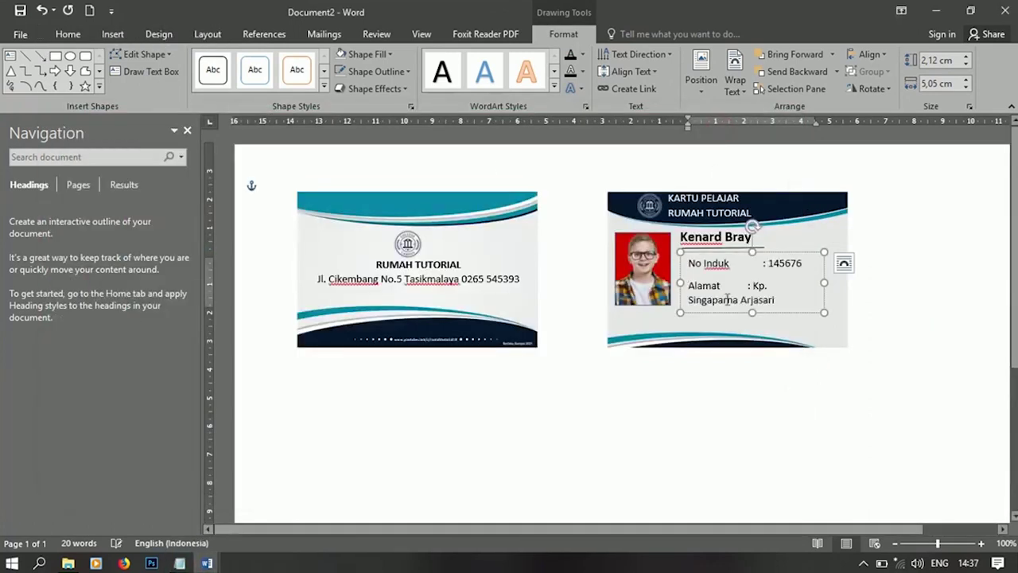
pyautogui.moveTo(827, 322); pyautogui.dragTo(922, 321)
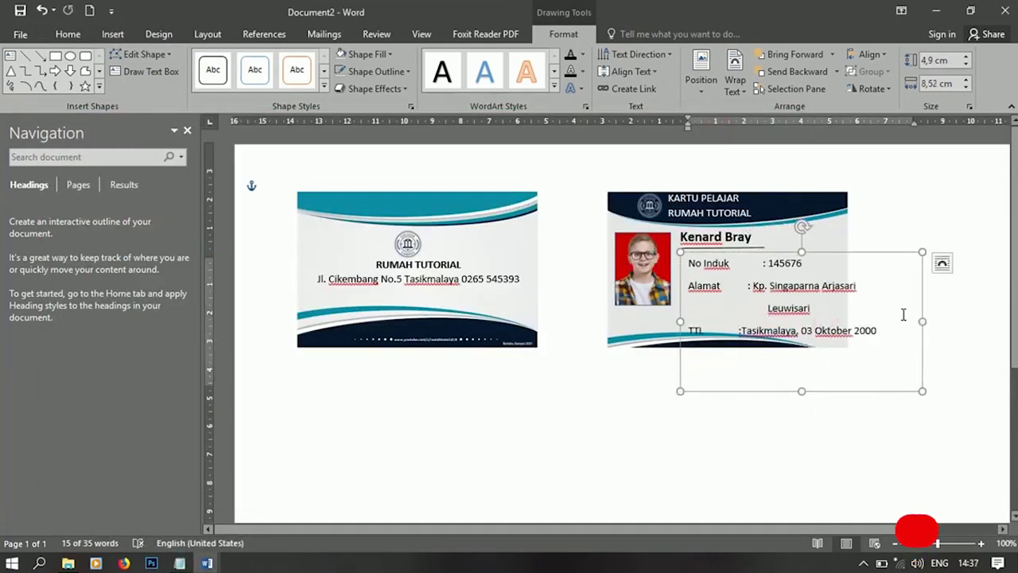
pyautogui.hotkey('ctrl', 'a')
pyautogui.click(68, 33)
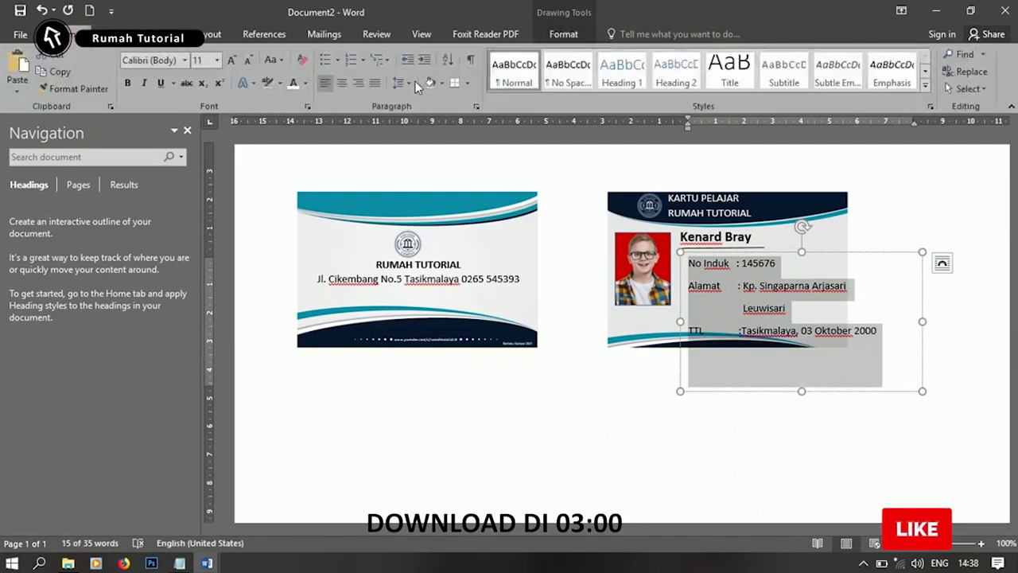
pyautogui.click(406, 83)
pyautogui.click(461, 245)
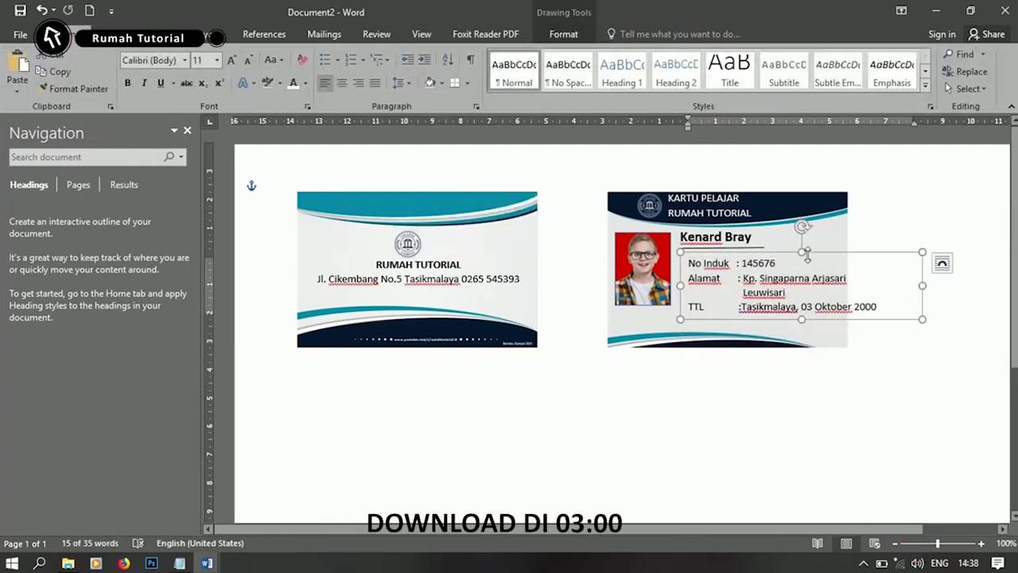
# - Shrink the details text to 8 pt and move the box slightly up and left
pyautogui.moveTo(807, 253); pyautogui.dragTo(798, 248)
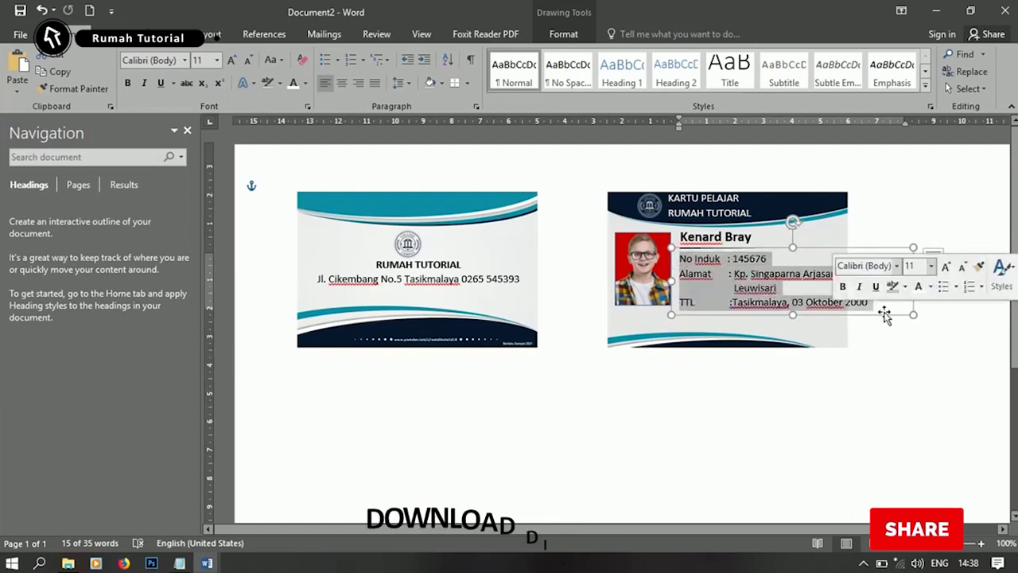
pyautogui.hotkey('ctrl', '[')
pyautogui.hotkey('ctrl', '[')
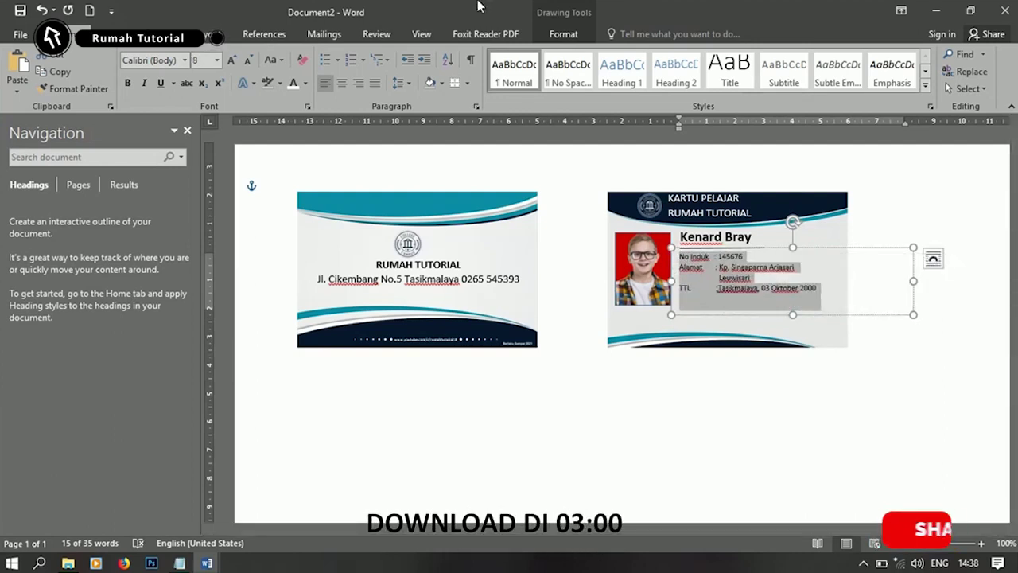
pyautogui.click(776, 249)
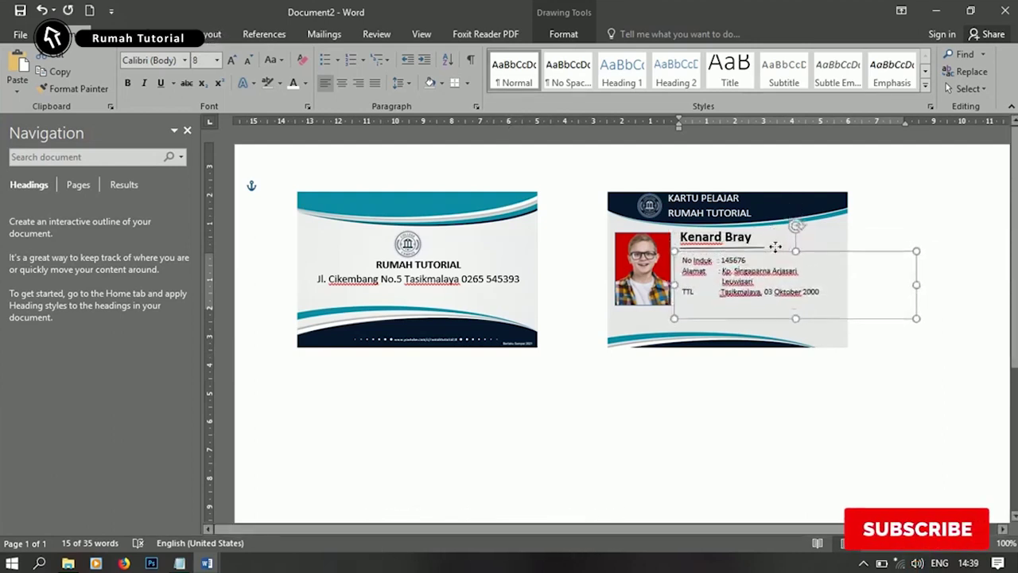
pyautogui.click(897, 198)
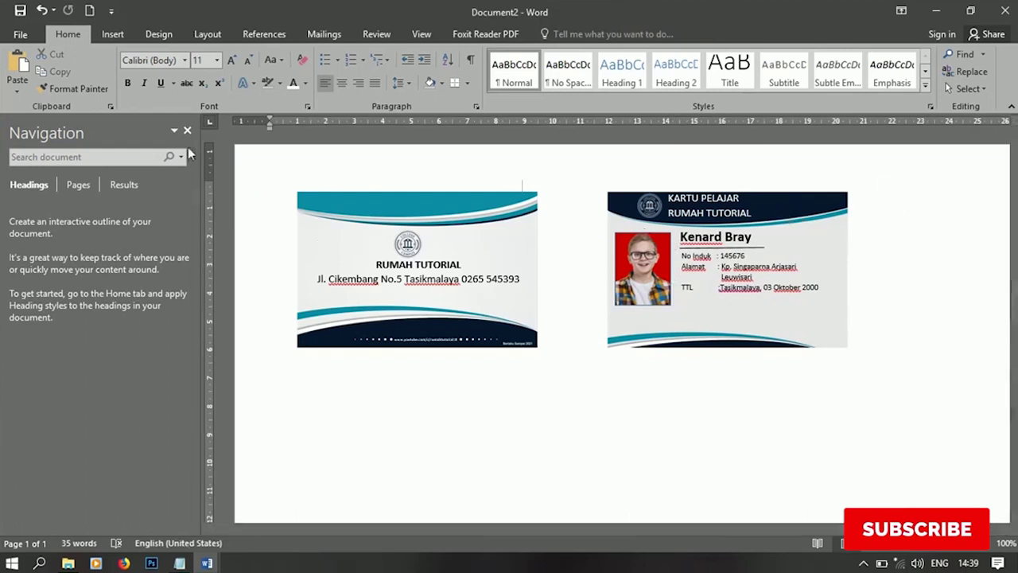
pyautogui.click(112, 33)
pyautogui.click(204, 80)
pyautogui.click(243, 122)
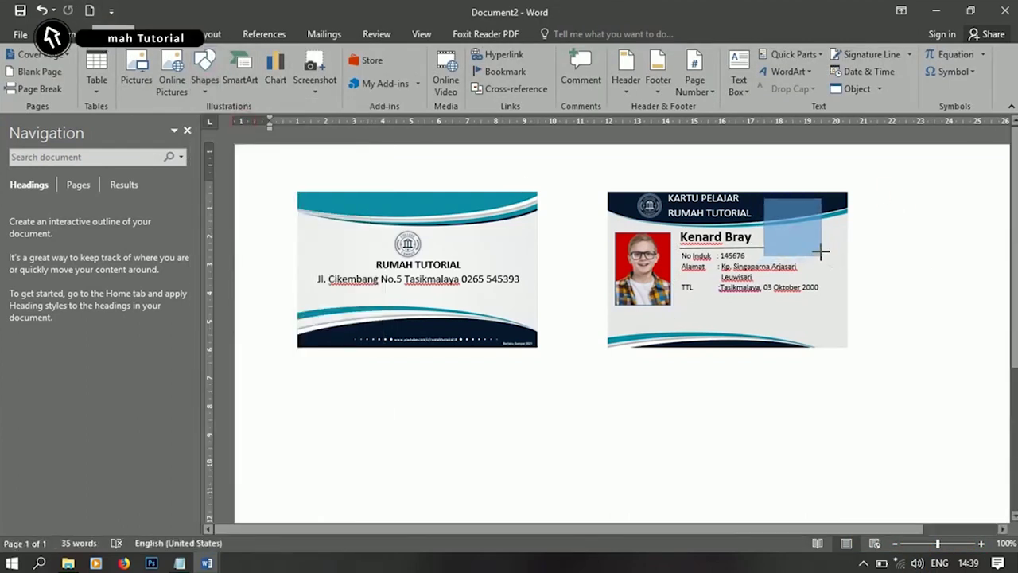
# - Draw a square at the back card's top right filled with the barcode image
pyautogui.moveTo(833, 259); pyautogui.dragTo(819, 253)
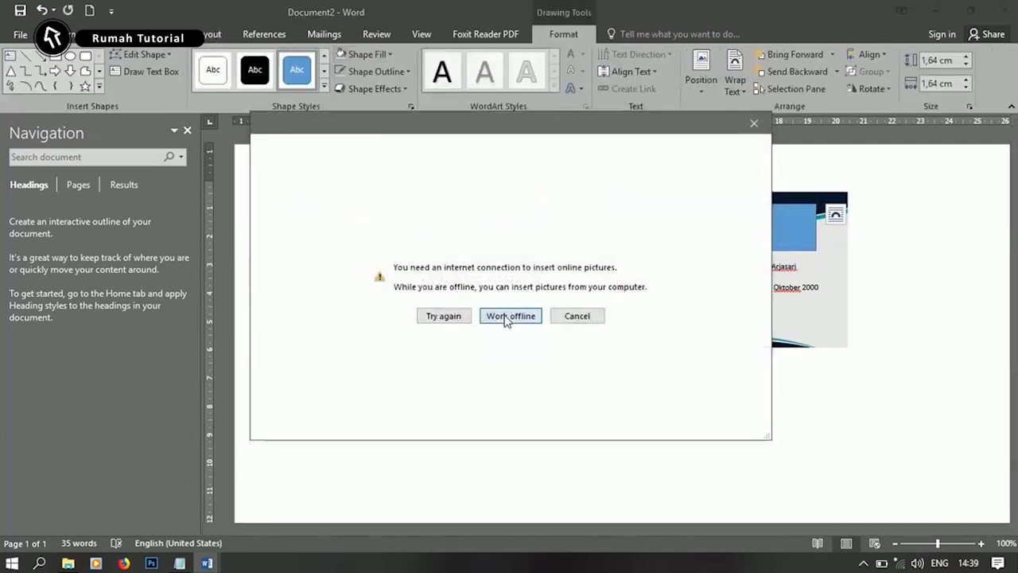
pyautogui.click(512, 316)
pyautogui.click(170, 114)
pyautogui.click(389, 337)
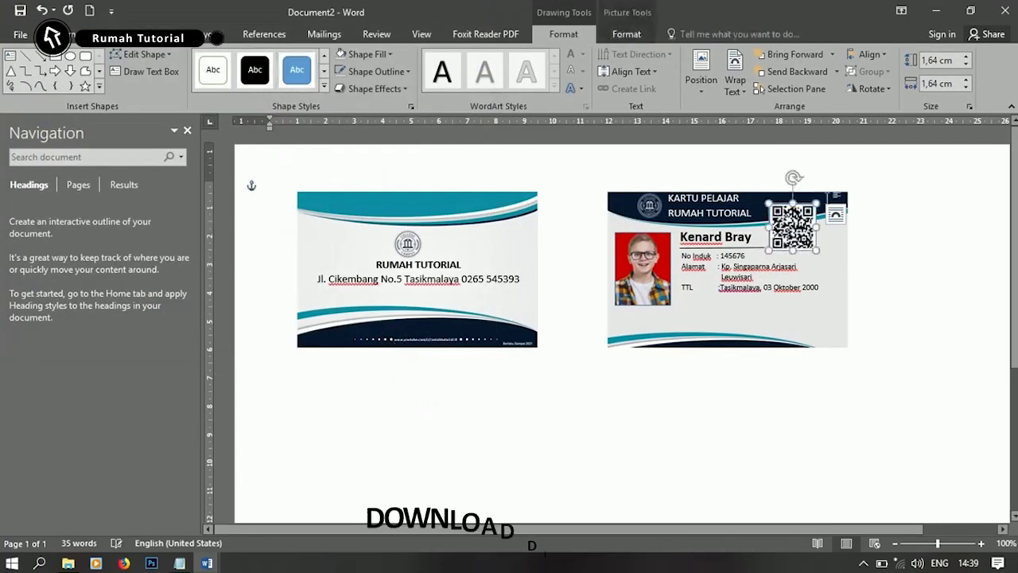
# - Remove the QR code's outline and nudge it slightly right and down
pyautogui.rightClick(808, 231)
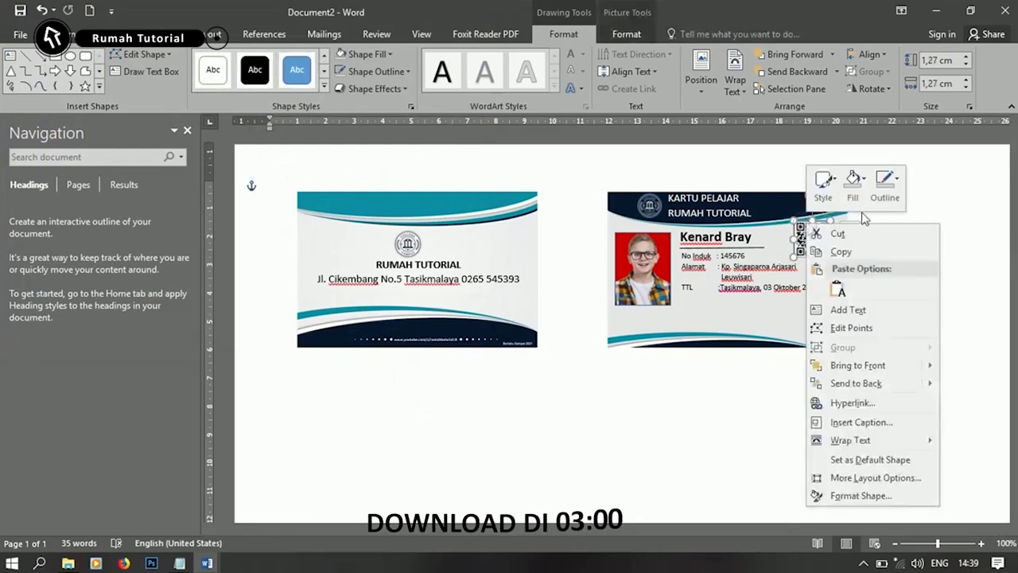
pyautogui.click(882, 191)
pyautogui.click(893, 337)
pyautogui.moveTo(811, 238); pyautogui.dragTo(820, 242)
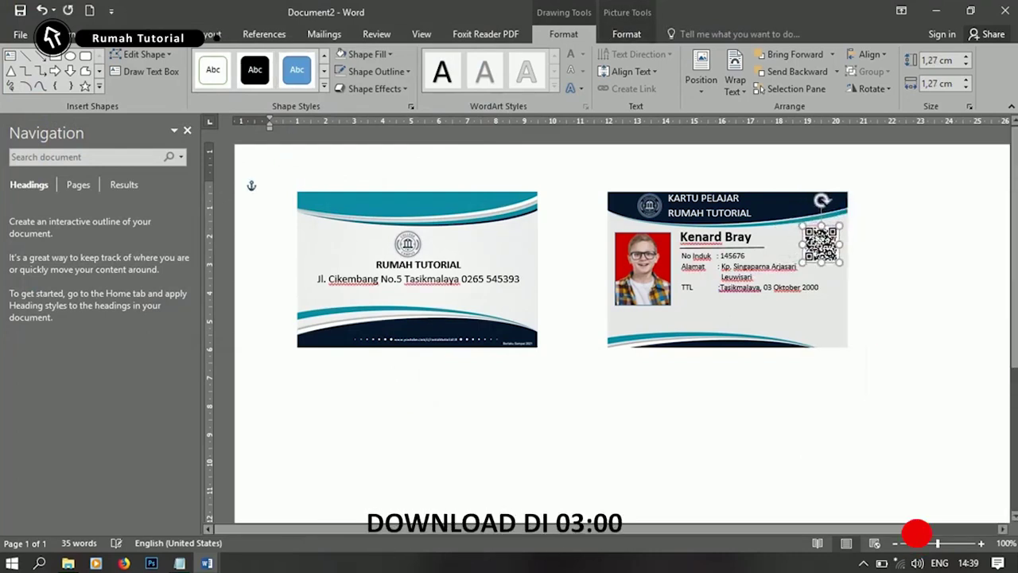
pyautogui.click(894, 198)
pyautogui.click(112, 35)
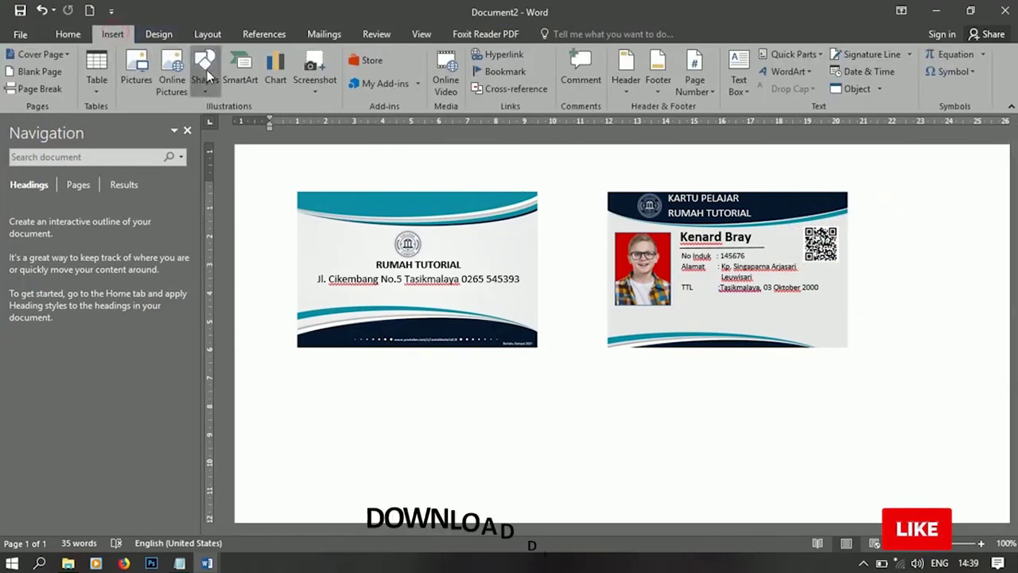
pyautogui.click(205, 76)
pyautogui.click(201, 179)
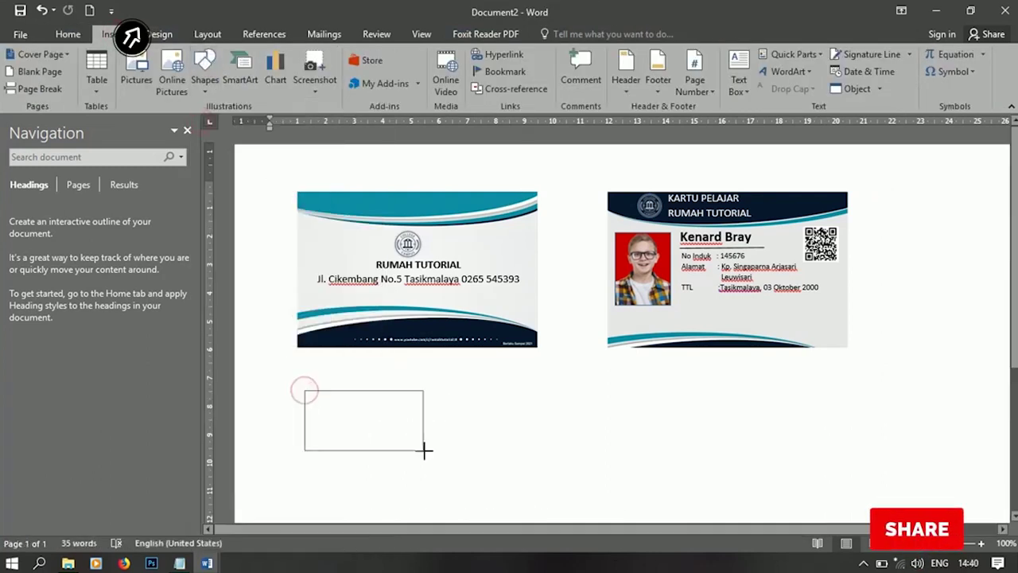
# - Draw a no-fill text box below the front card
pyautogui.moveTo(424, 450); pyautogui.dragTo(429, 458)
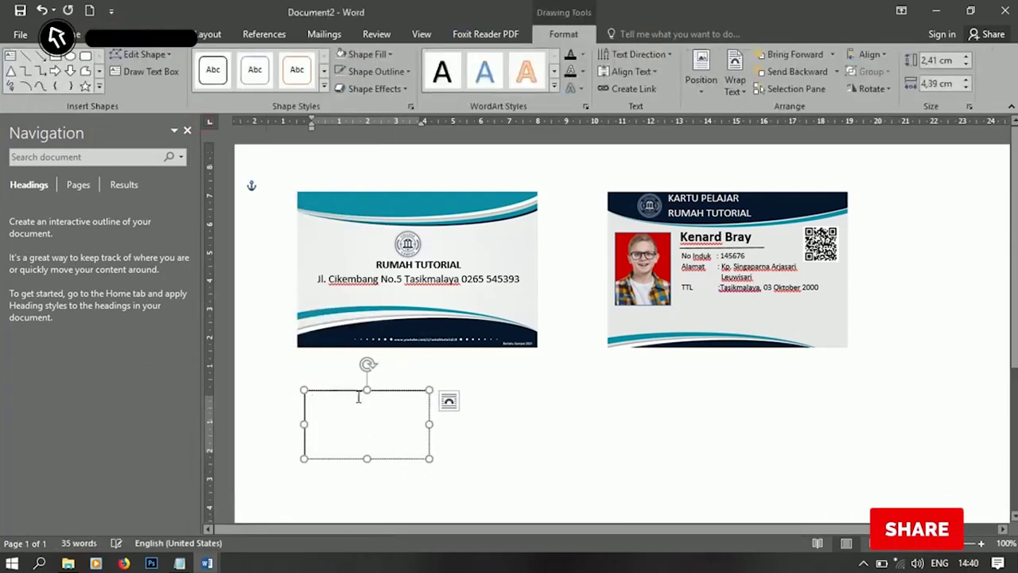
pyautogui.rightClick(388, 398)
pyautogui.click(437, 420)
pyautogui.click(440, 436)
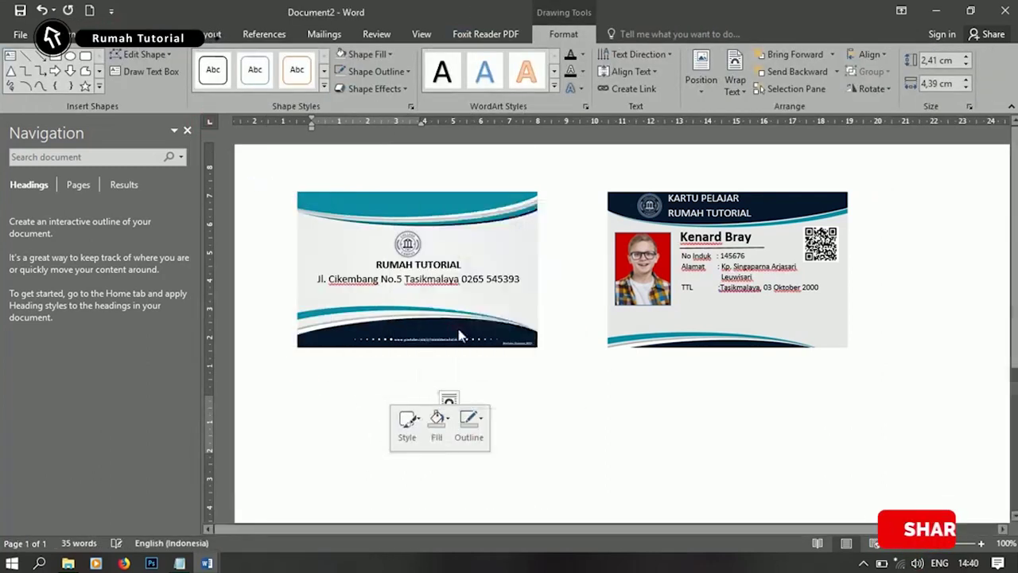
# - Paste the headmaster's name and Kepala Sekolah title from Notepad with no extra line spacing
pyautogui.hotkey('alt', 'Tab')
pyautogui.moveTo(50, 288); pyautogui.dragTo(132, 316)
pyautogui.rightClick(131, 318)
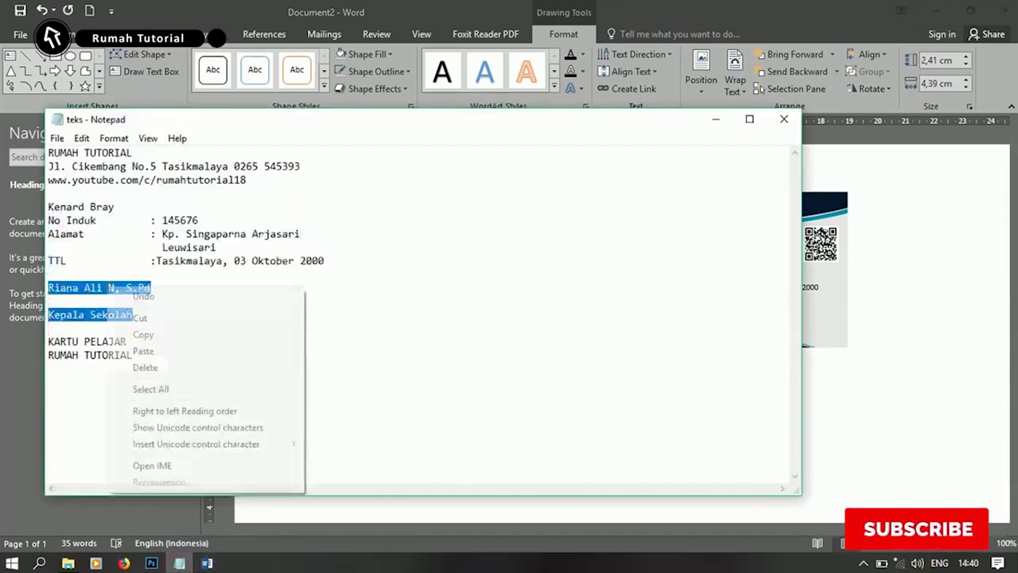
pyautogui.click(155, 333)
pyautogui.hotkey('alt', 'Tab')
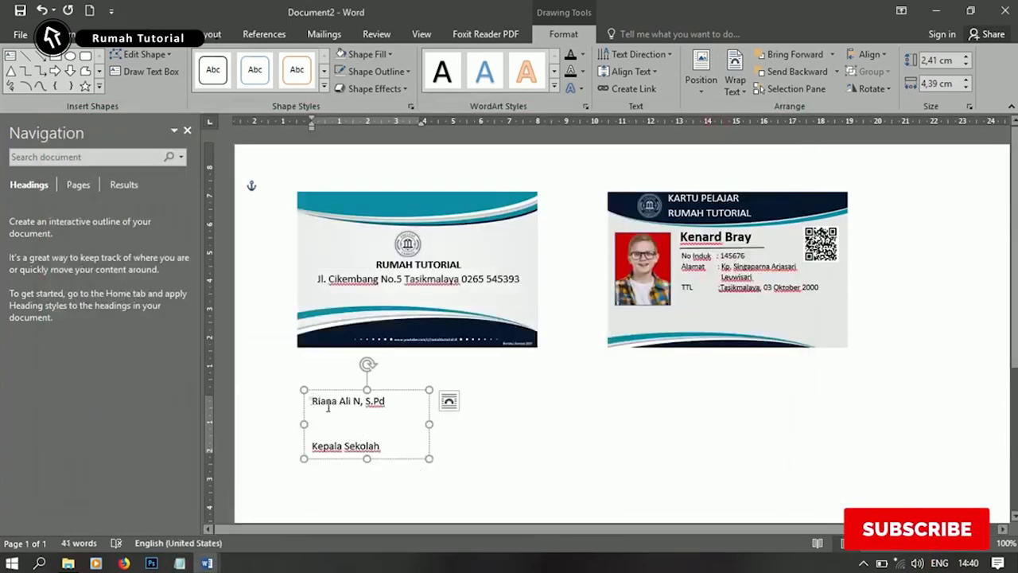
pyautogui.moveTo(328, 407)
pyautogui.mouseDown()
pyautogui.moveTo(397, 458)
pyautogui.moveTo(373, 440)
pyautogui.mouseUp()
pyautogui.click(56, 35)
pyautogui.click(399, 83)
pyautogui.click(466, 244)
pyautogui.click(546, 409)
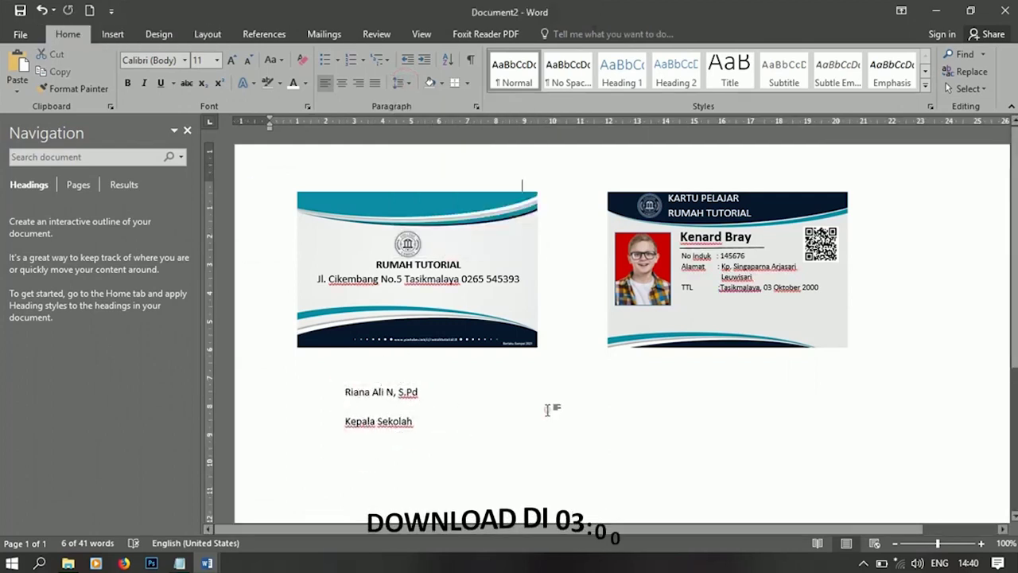
# - Draw a small oval beside the names filled with the stampel stamp image
pyautogui.click(112, 34)
pyautogui.click(205, 82)
pyautogui.click(205, 82)
pyautogui.click(205, 82)
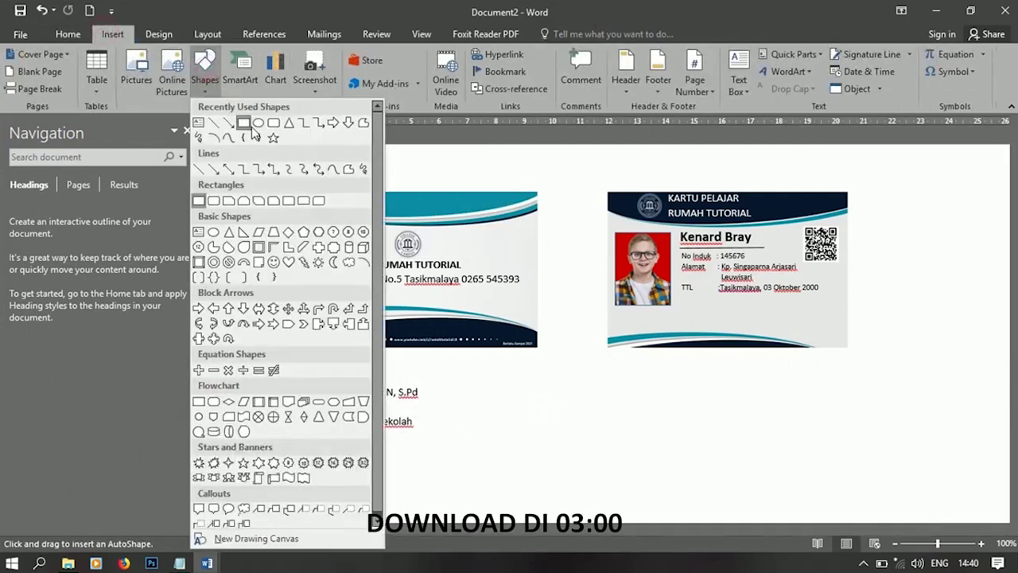
pyautogui.click(213, 119)
pyautogui.moveTo(507, 415); pyautogui.dragTo(509, 427)
pyautogui.click(377, 48)
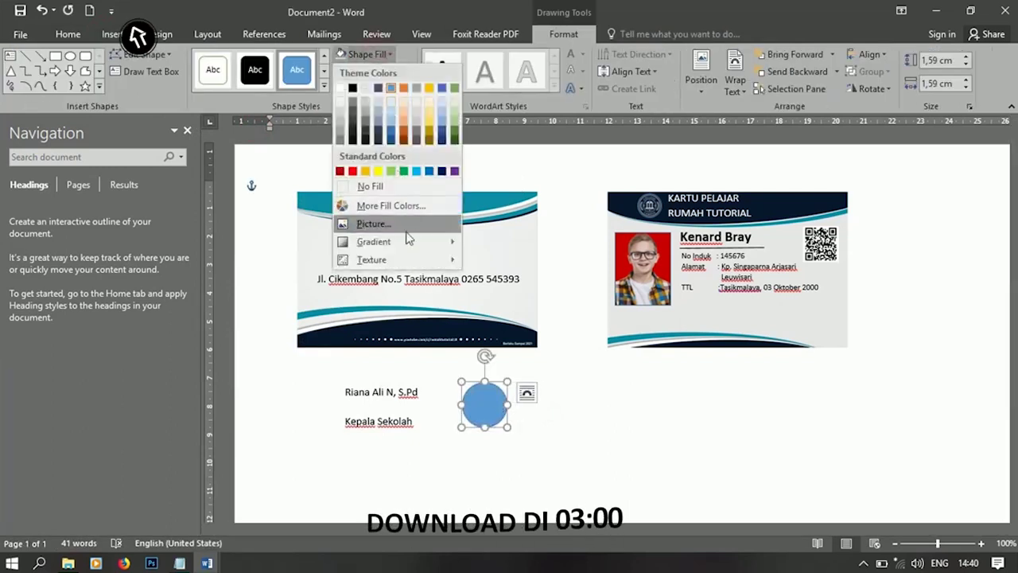
pyautogui.click(375, 223)
pyautogui.click(509, 316)
pyautogui.click(359, 203)
pyautogui.click(378, 333)
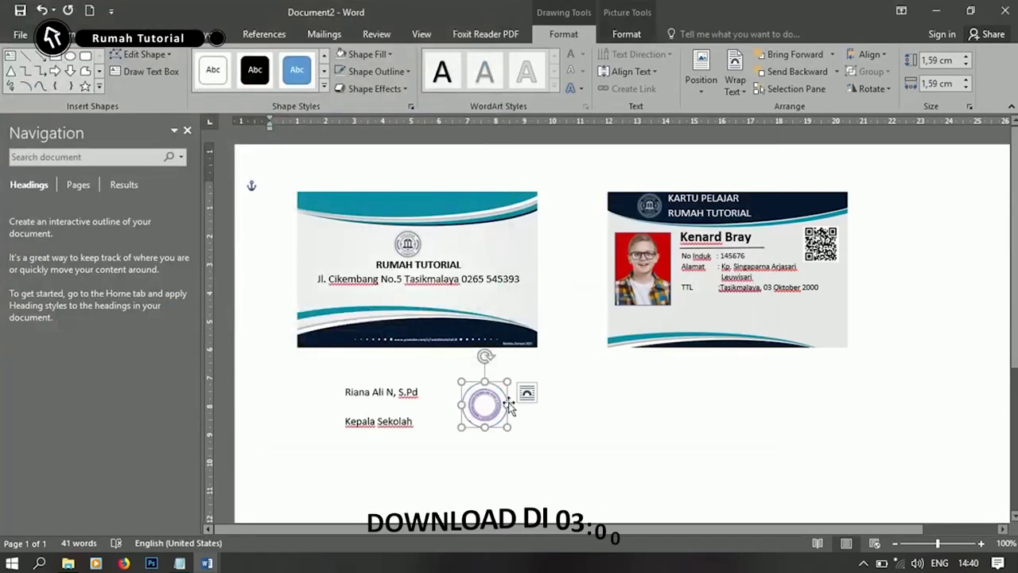
# - Remove the stamp circle's outline
pyautogui.rightClick(484, 401)
pyautogui.click(555, 415)
pyautogui.click(585, 336)
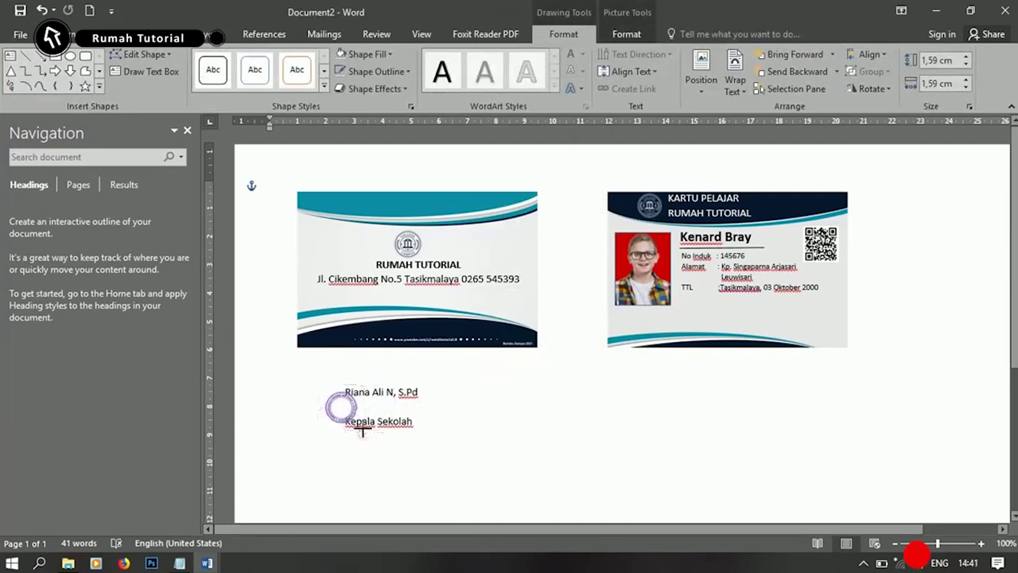
pyautogui.click(470, 509)
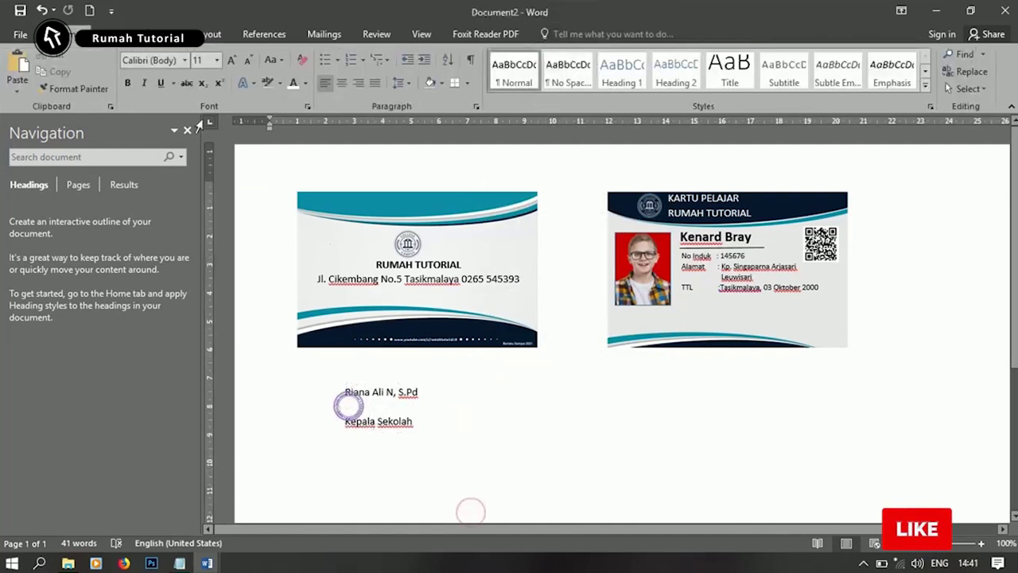
pyautogui.click(111, 34)
# - Draw a small square and fill it with the ttd signature picture
pyautogui.moveTo(575, 407); pyautogui.dragTo(602, 432)
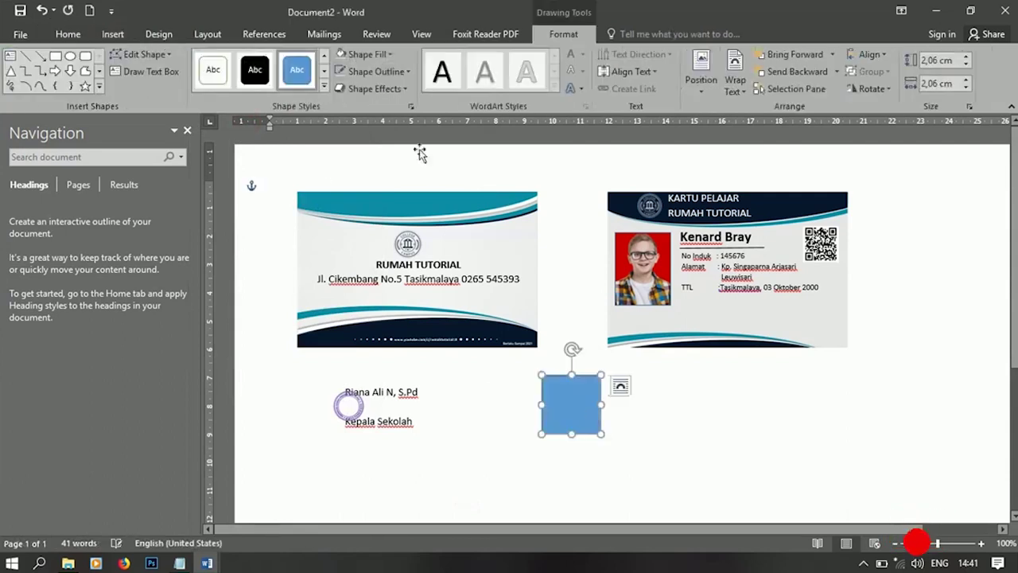
pyautogui.click(364, 55)
pyautogui.click(371, 223)
pyautogui.click(510, 316)
pyautogui.click(448, 208)
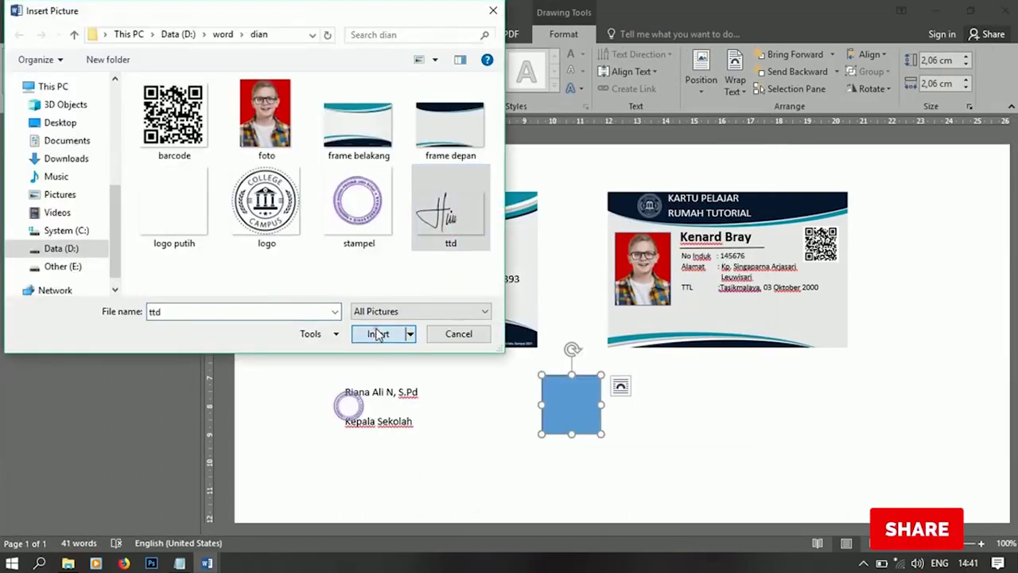
pyautogui.click(382, 332)
pyautogui.rightClick(574, 408)
pyautogui.press('Escape')
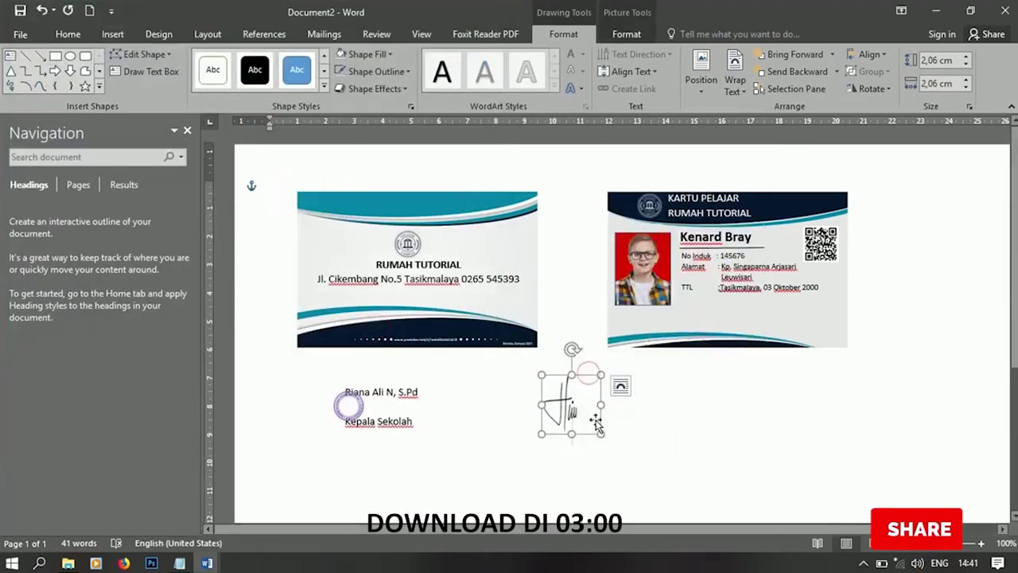
# - Place the signature over the names and stamp, group them, and move the group to the back card's lower right
pyautogui.moveTo(604, 435)
pyautogui.mouseDown()
pyautogui.moveTo(507, 434)
pyautogui.moveTo(485, 415)
pyautogui.moveTo(395, 408)
pyautogui.mouseUp()
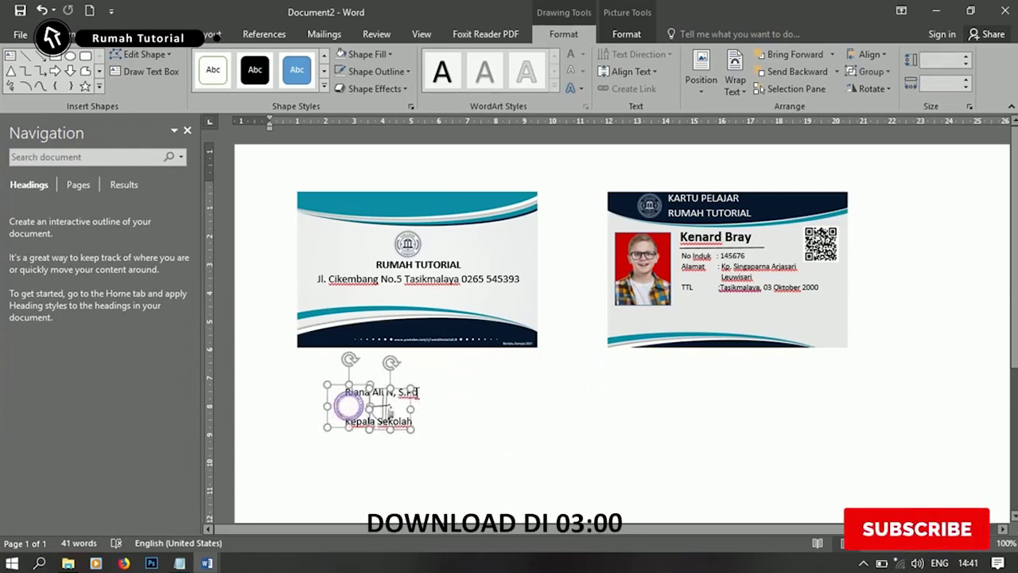
pyautogui.click(211, 34)
pyautogui.click(676, 71)
pyautogui.click(682, 82)
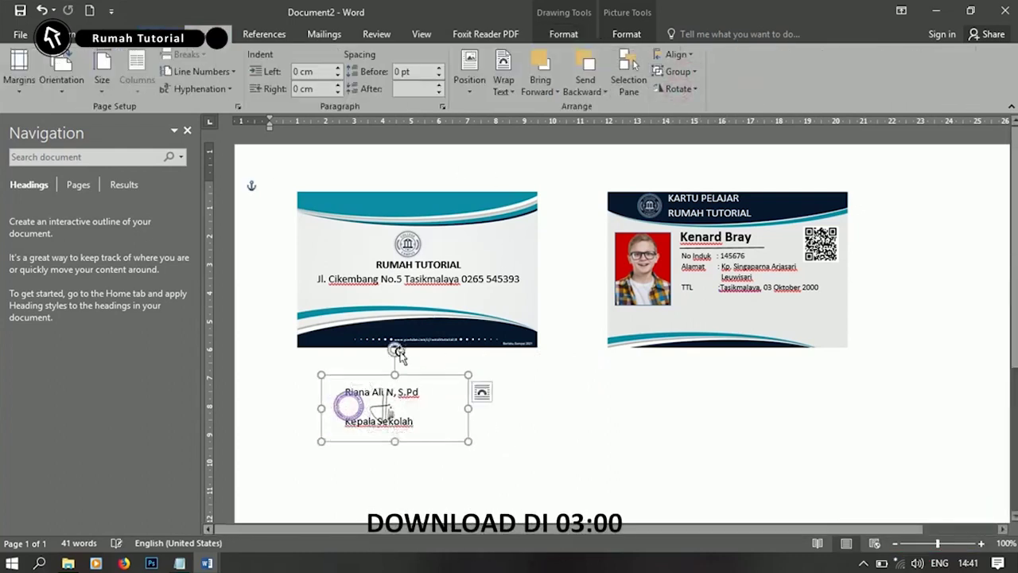
pyautogui.moveTo(406, 374); pyautogui.dragTo(828, 288)
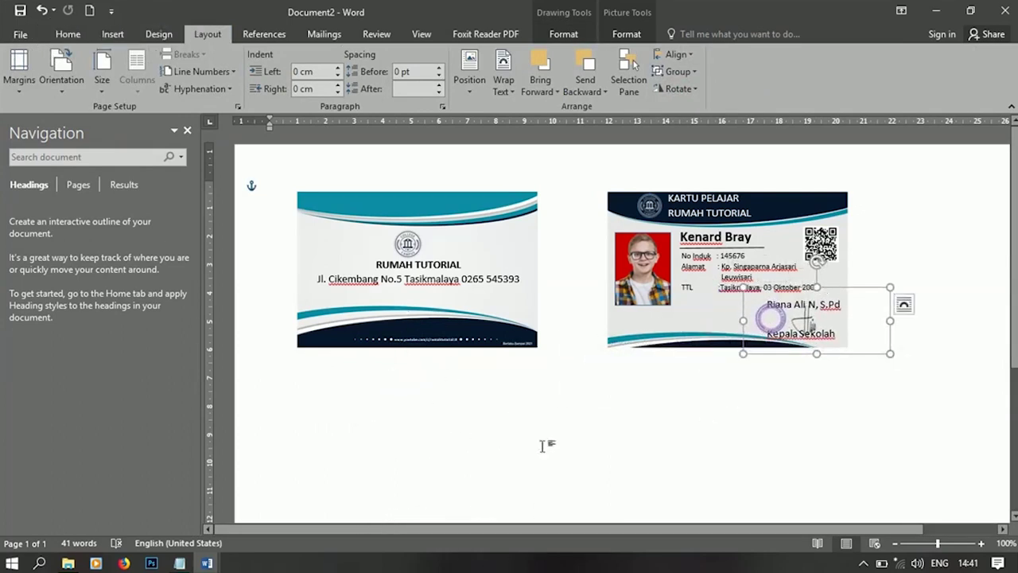
pyautogui.click(543, 446)
pyautogui.click(112, 36)
pyautogui.click(205, 79)
# - Draw a wide text box and remove its outline
pyautogui.click(200, 194)
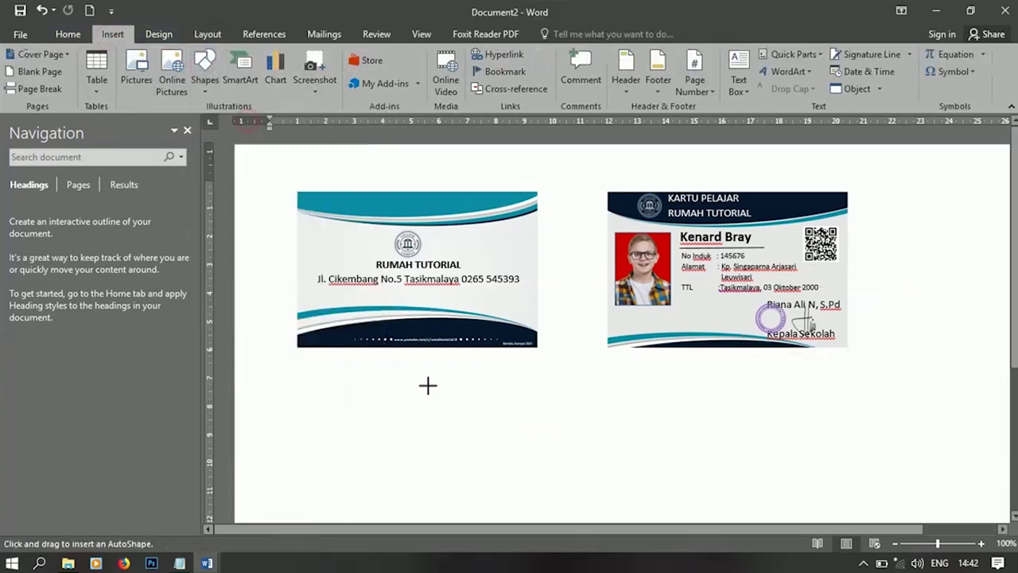
pyautogui.click(111, 35)
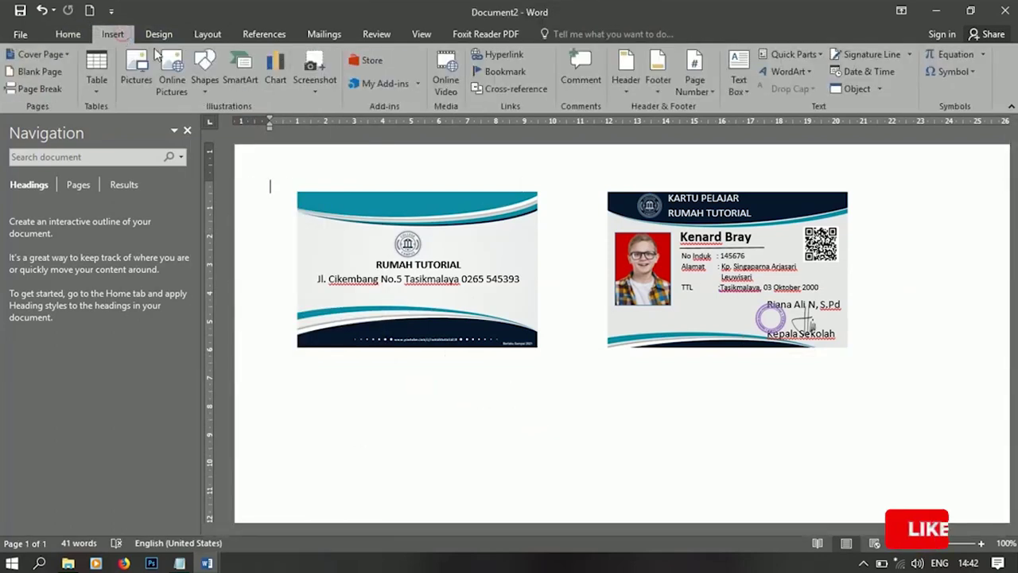
pyautogui.click(204, 79)
pyautogui.click(199, 124)
pyautogui.moveTo(354, 388); pyautogui.dragTo(438, 423)
pyautogui.moveTo(575, 424); pyautogui.dragTo(575, 423)
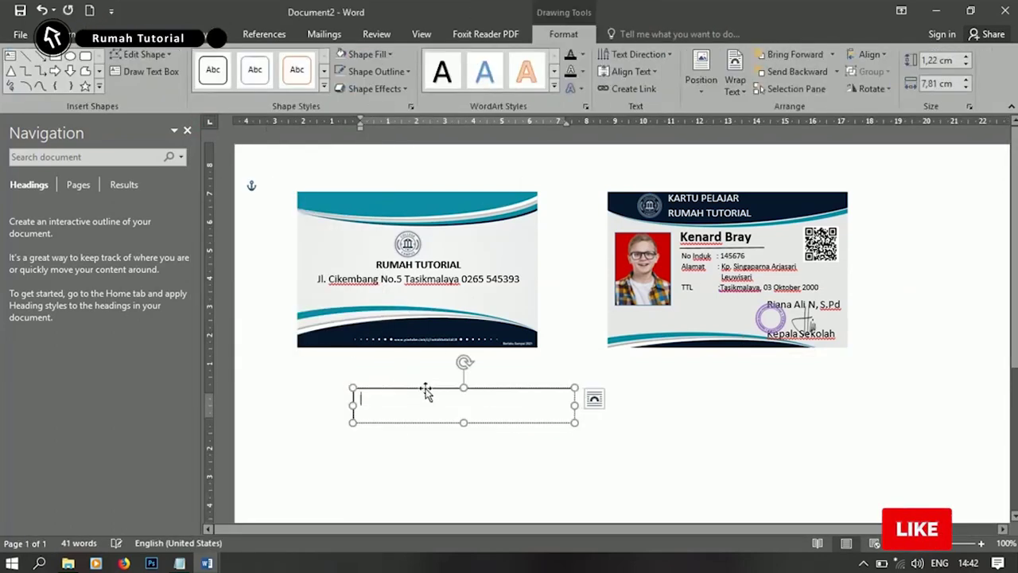
pyautogui.rightClick(424, 390)
pyautogui.click(504, 413)
pyautogui.click(469, 389)
pyautogui.hotkey('alt', 'Tab')
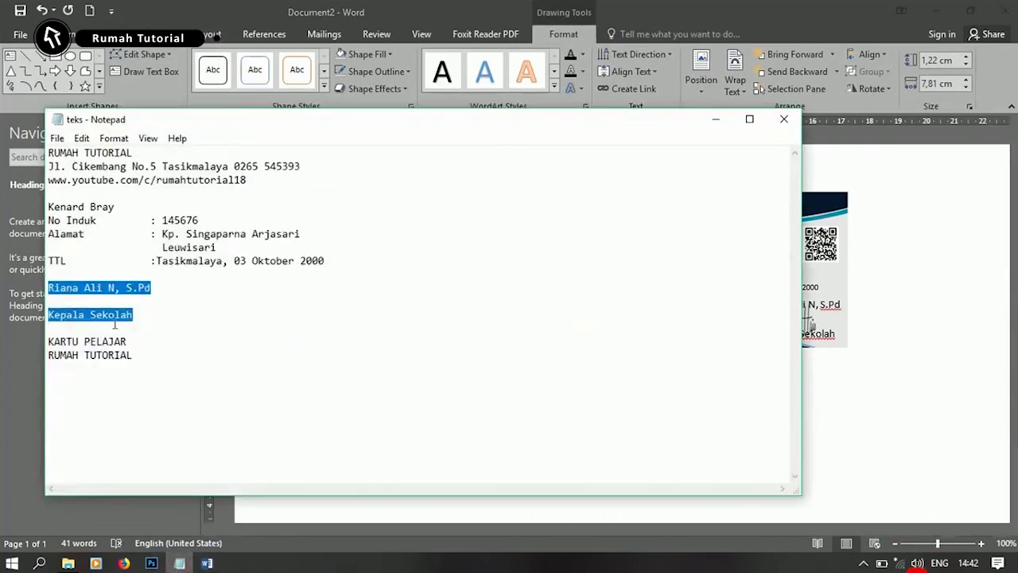
pyautogui.moveTo(50, 180); pyautogui.dragTo(246, 180)
pyautogui.rightClick(195, 177)
pyautogui.click(231, 226)
pyautogui.hotkey('alt', 'Tab')
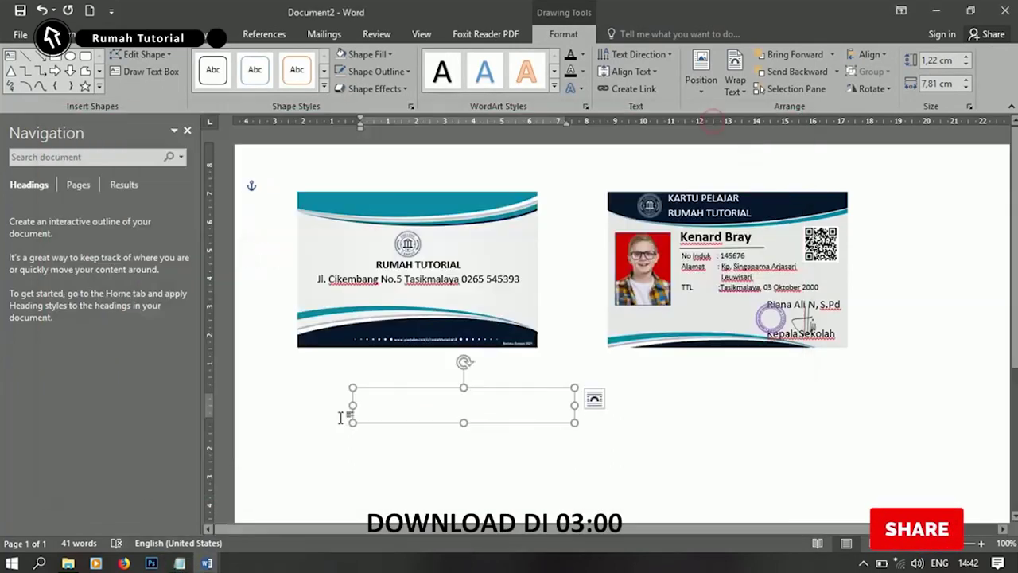
pyautogui.hotkey('ctrl', 'a')
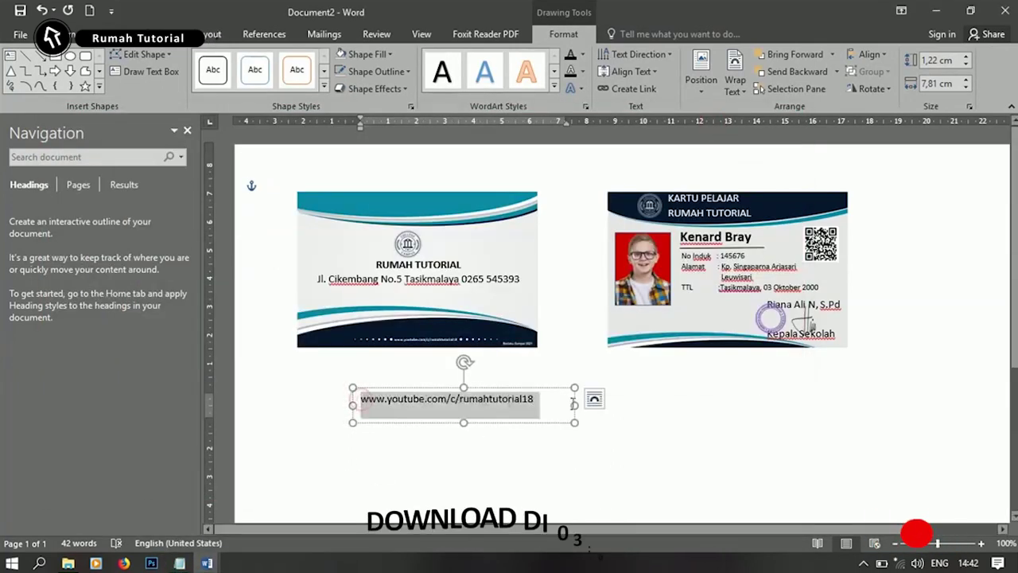
# - Remove the space after the URL paragraph and set its font size to 7
pyautogui.click(67, 35)
pyautogui.click(396, 82)
pyautogui.click(458, 247)
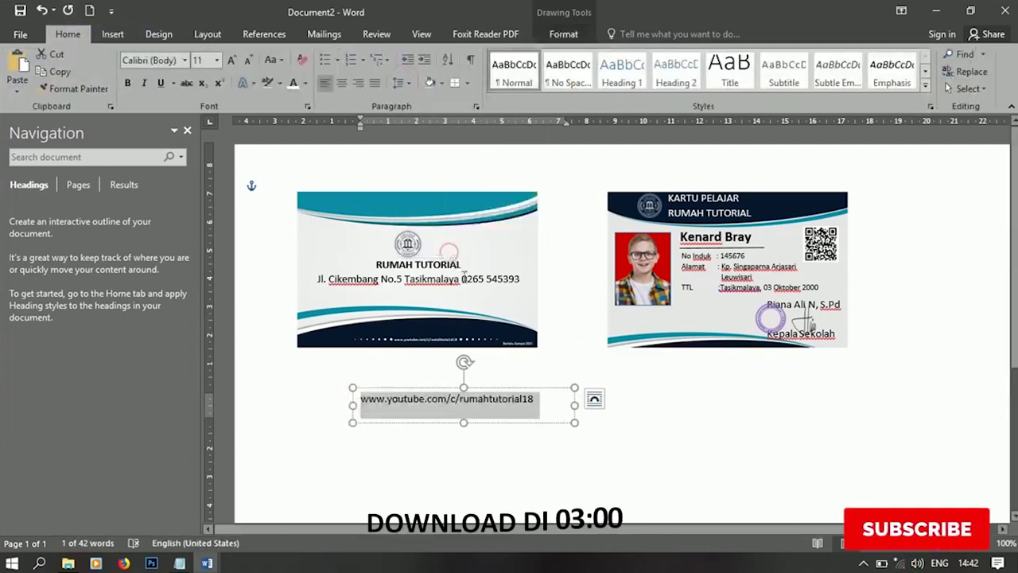
pyautogui.click(466, 415)
pyautogui.moveTo(443, 400); pyautogui.dragTo(552, 398)
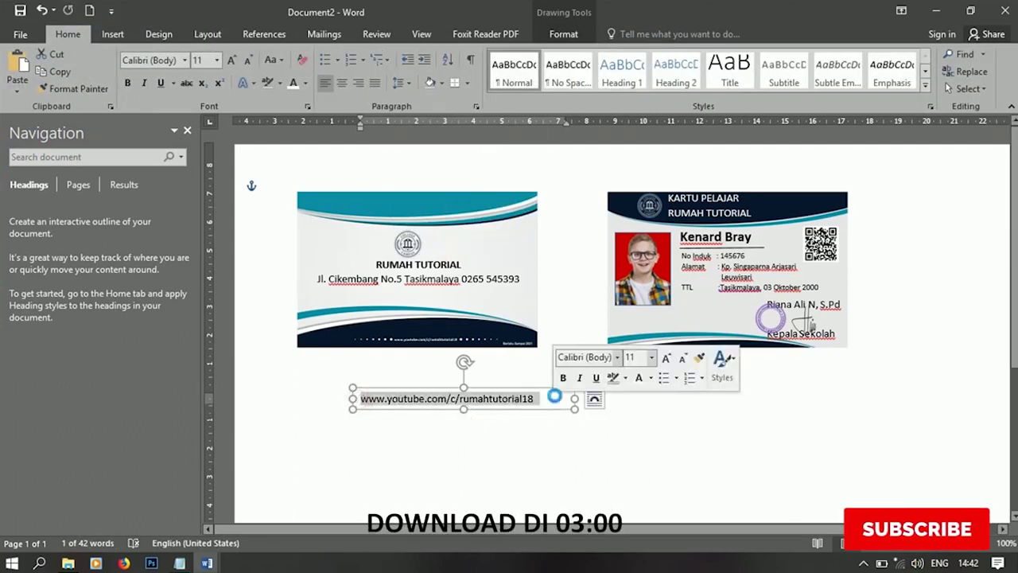
pyautogui.hotkey('ctrl', 'shift', ',')
pyautogui.hotkey('ctrl', 'shift', ',')
pyautogui.hotkey('ctrl', 'shift', ',')
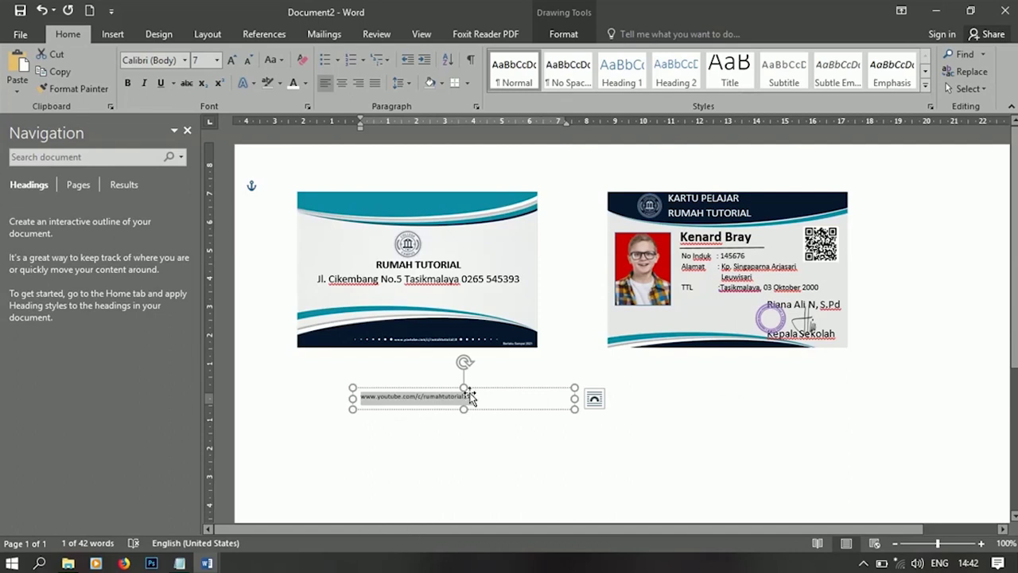
# - Make the URL text White and select the whole address box
pyautogui.moveTo(360, 395); pyautogui.dragTo(476, 396)
pyautogui.click(601, 373)
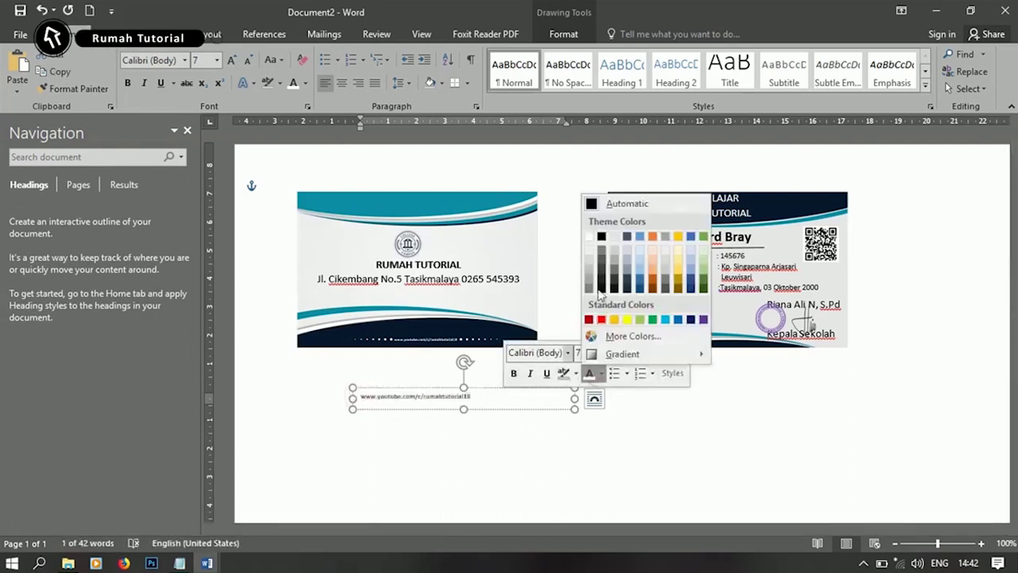
pyautogui.click(590, 237)
pyautogui.click(531, 385)
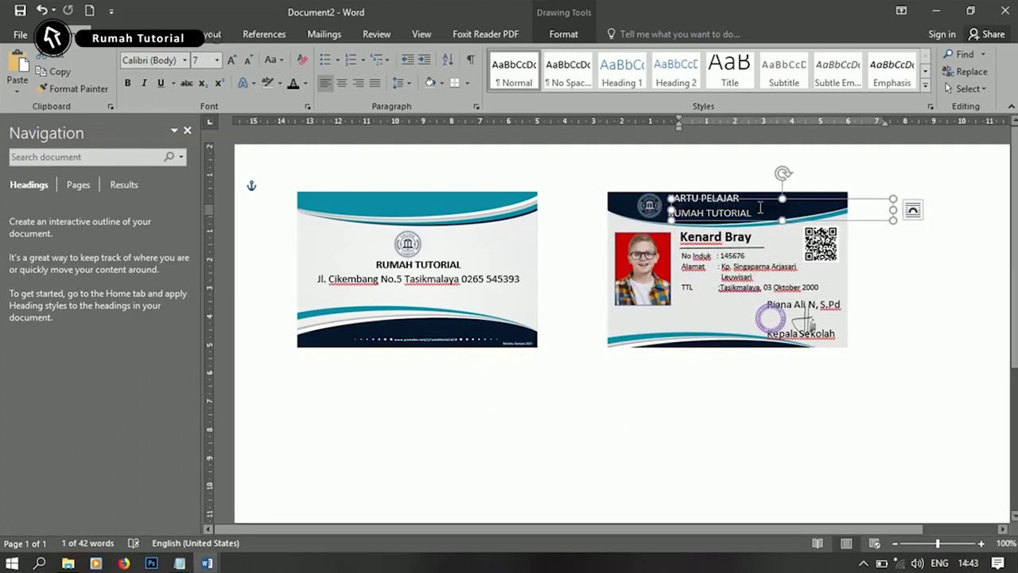
pyautogui.click(914, 181)
pyautogui.click(899, 234)
pyautogui.click(754, 208)
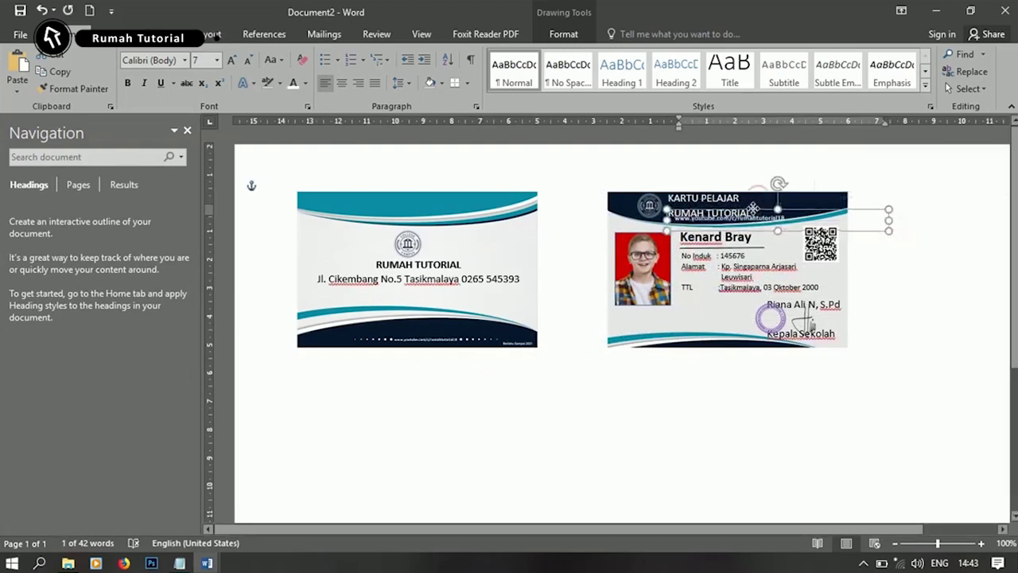